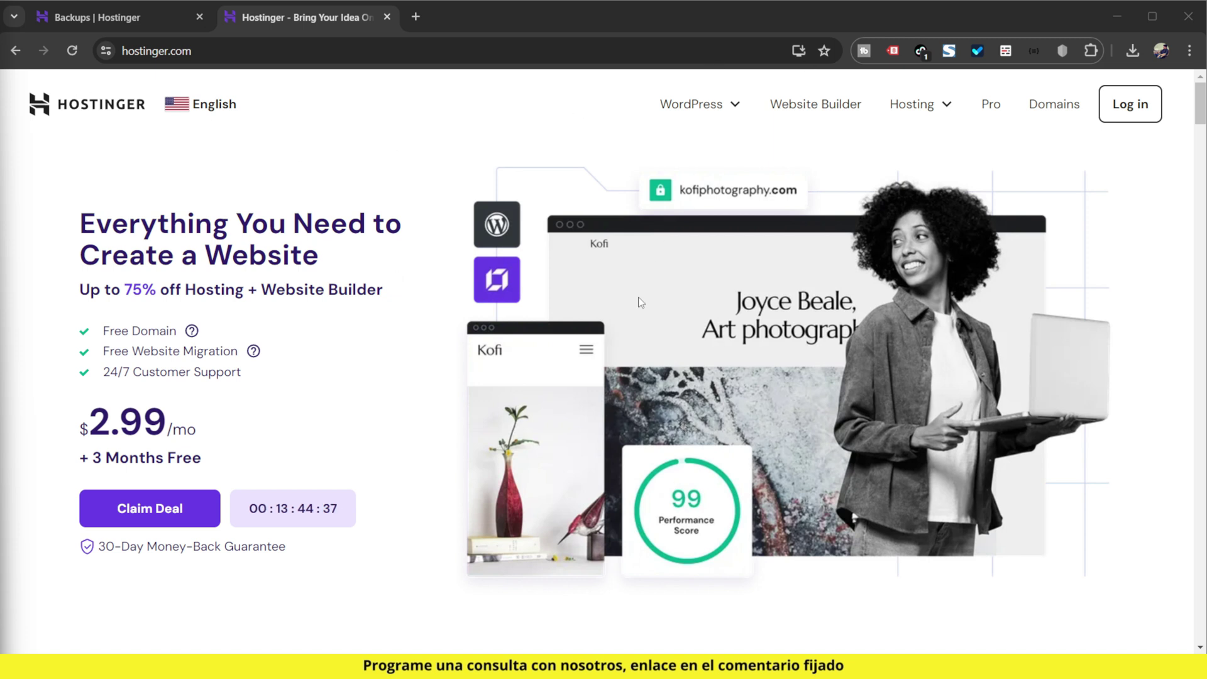
Step: Look through the list of available countries and languages and return to the Hostinger home page
left_click(224, 107)
scroll(678, 258, "down", 1)
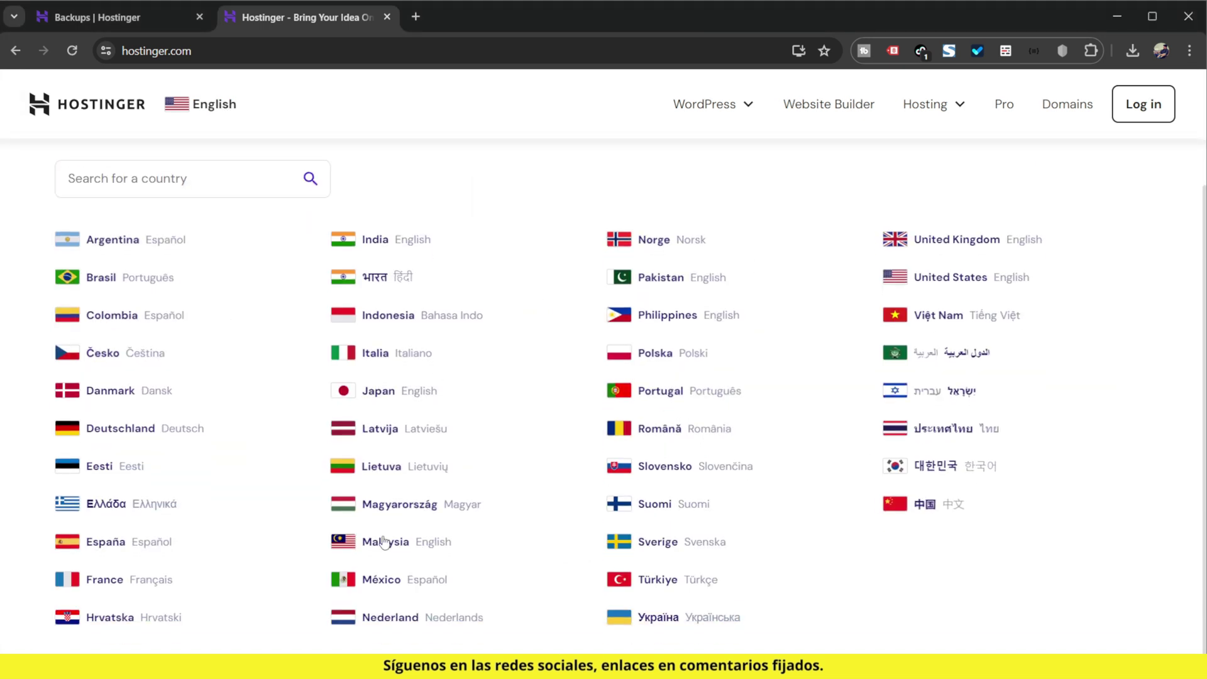
scroll(461, 342, "up", 1)
left_click(228, 116)
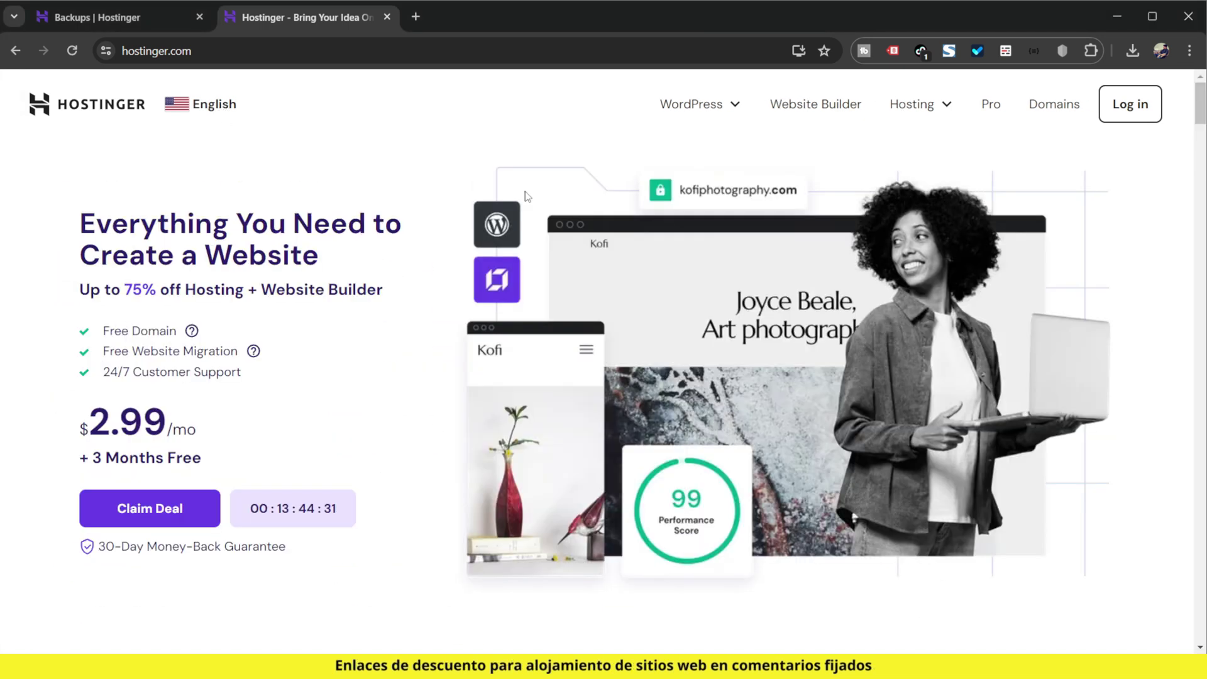
Step: Open the Managed WordPress hosting page from the site navigation
scroll(575, 381, "down", 2)
scroll(574, 381, "down", 2)
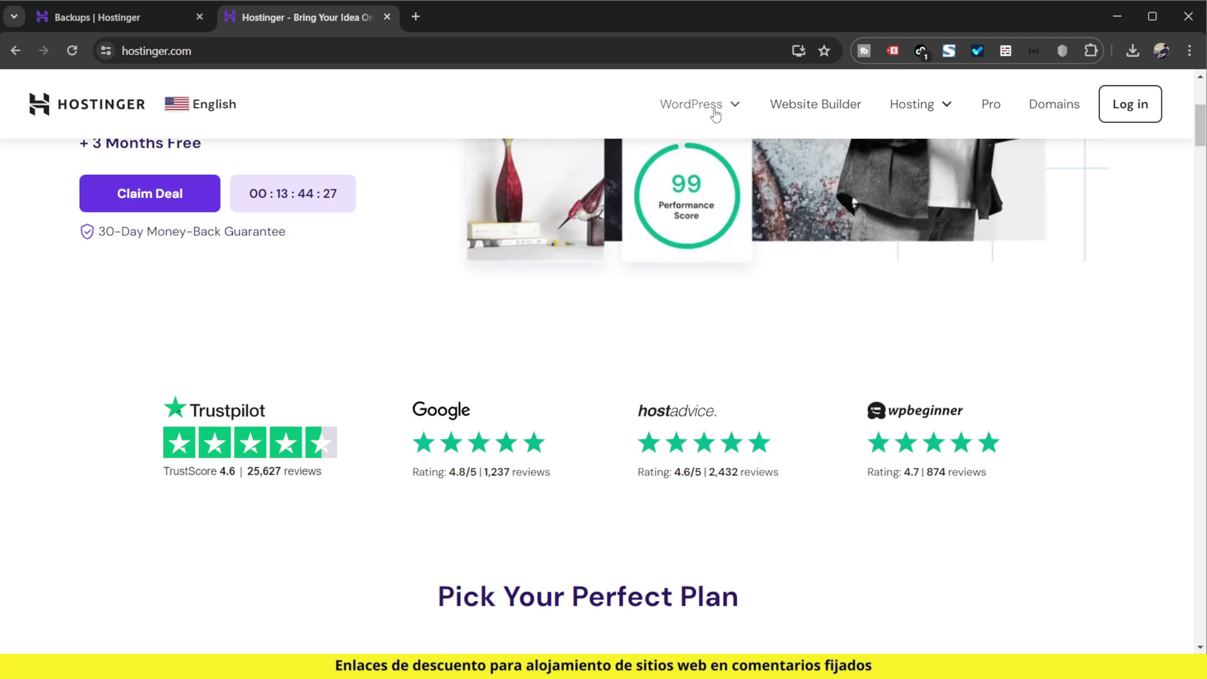
mouse_move(715, 115)
left_click(711, 206)
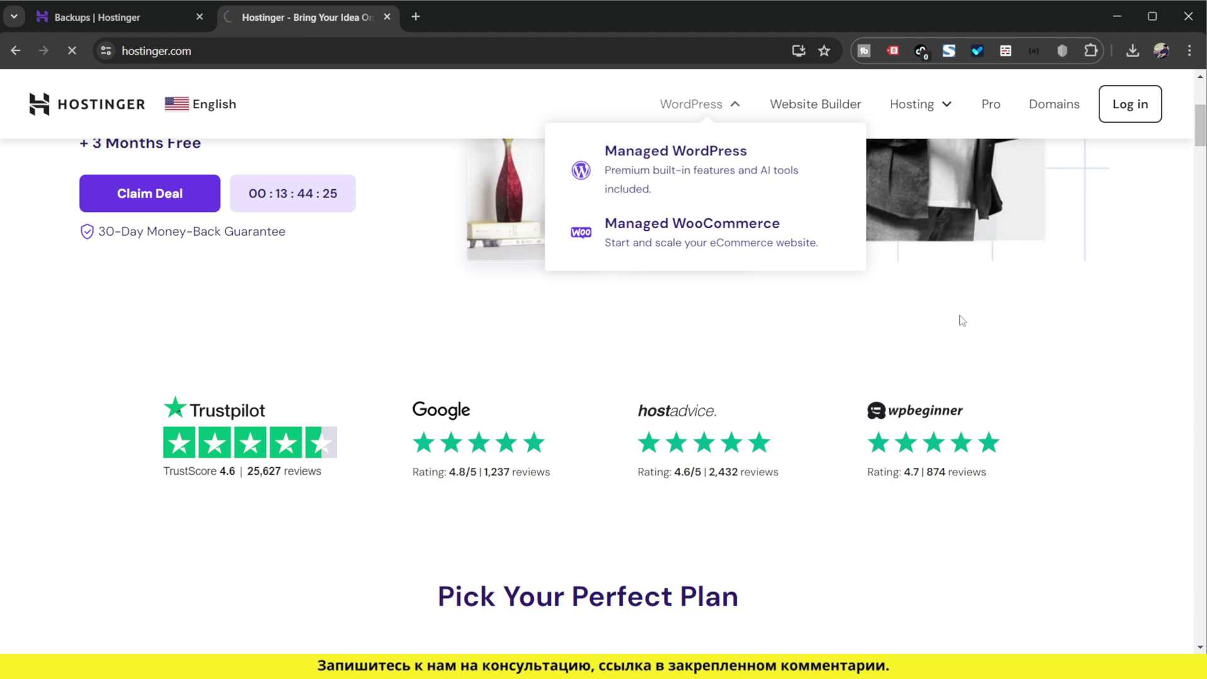
Step: Compare the features, security and support included in the Premium, Business and Cloud Startup WordPress hosting plans
scroll(716, 392, "down", 8)
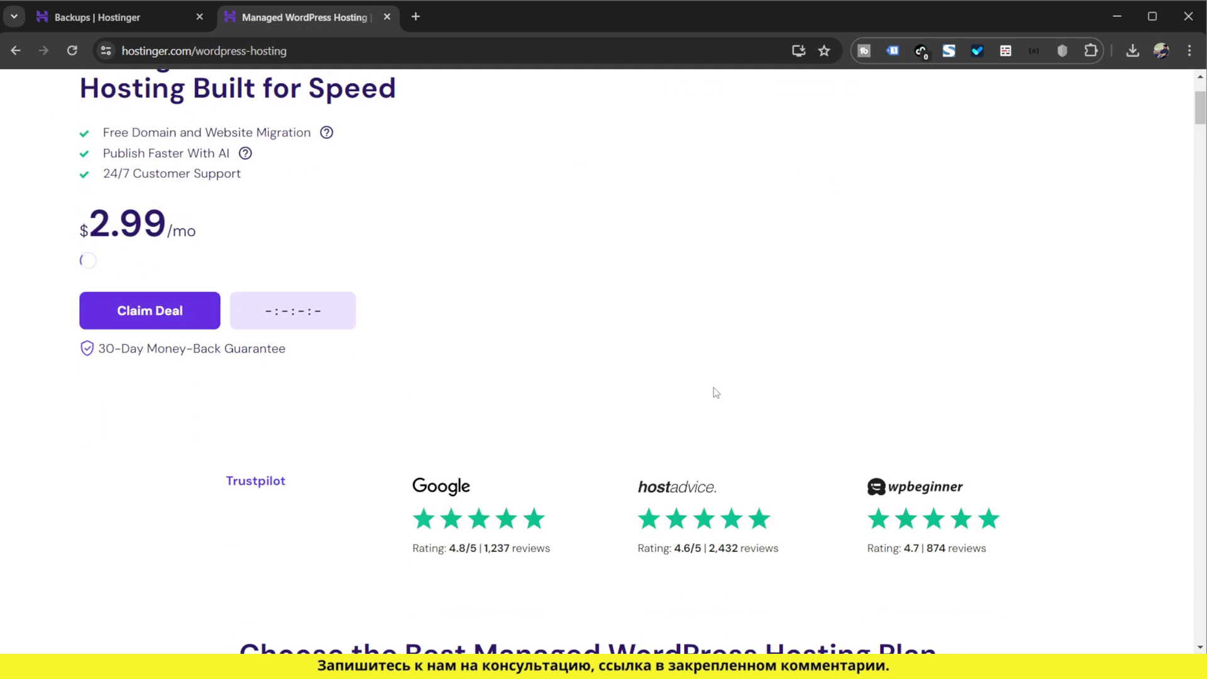
scroll(715, 394, "down", 6)
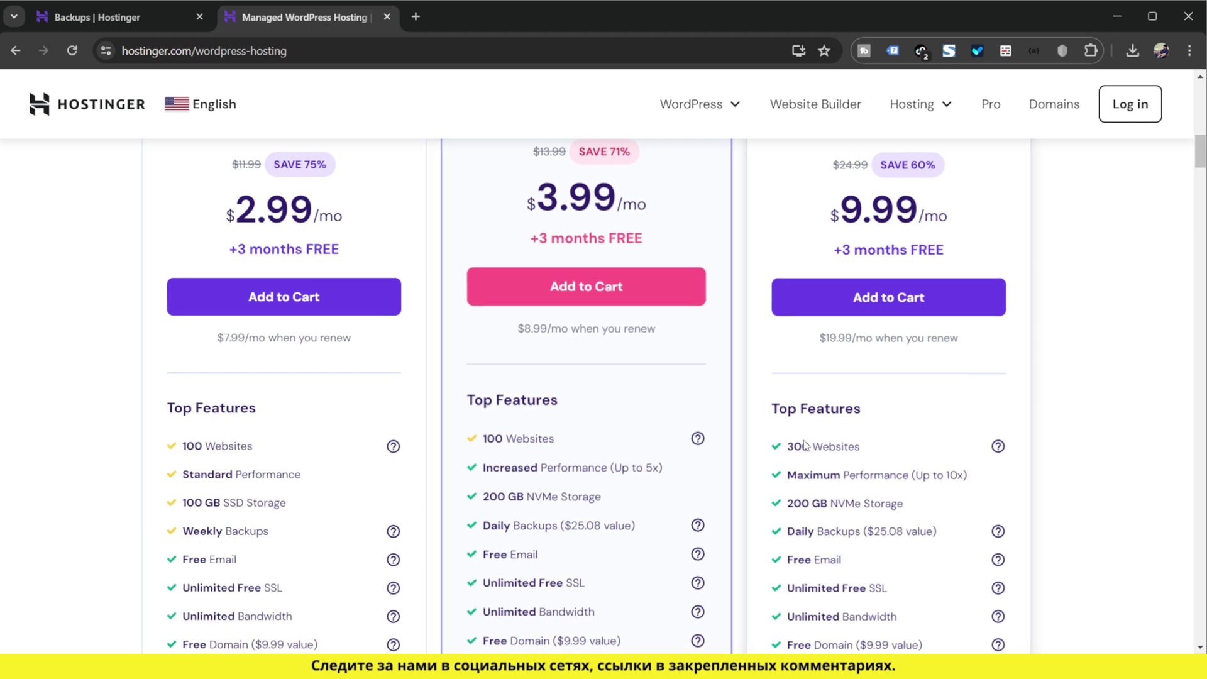
scroll(327, 427, "down", 1)
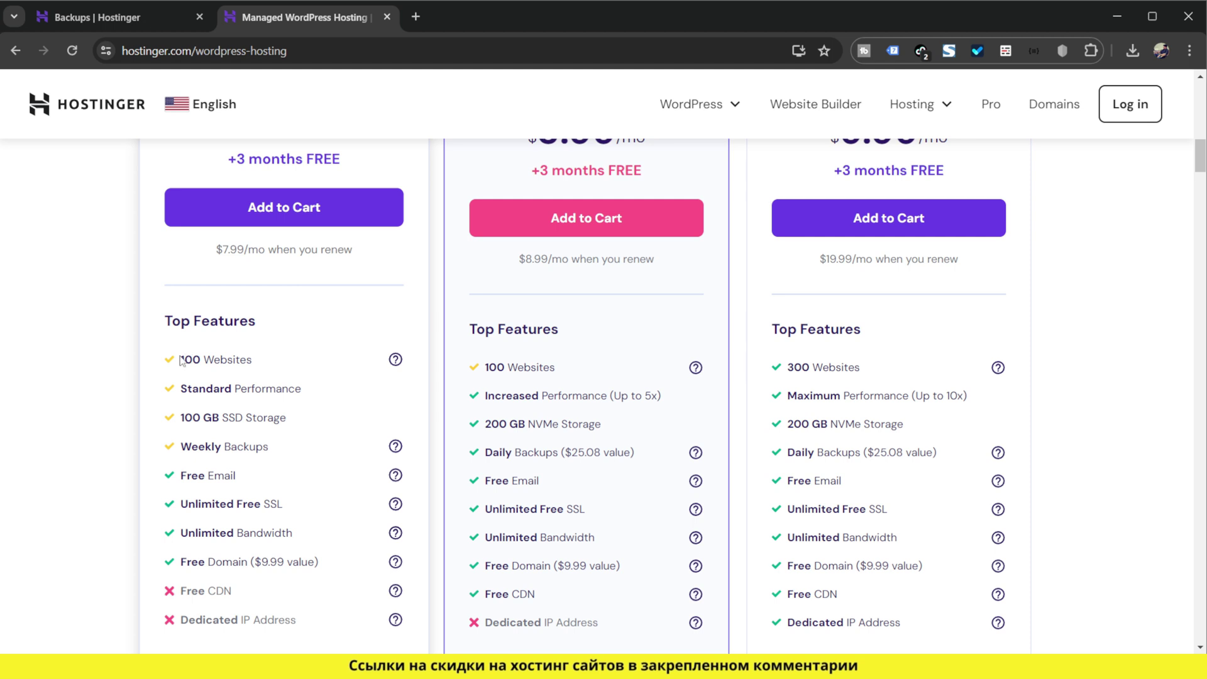
left_click_drag(180, 359, 234, 359)
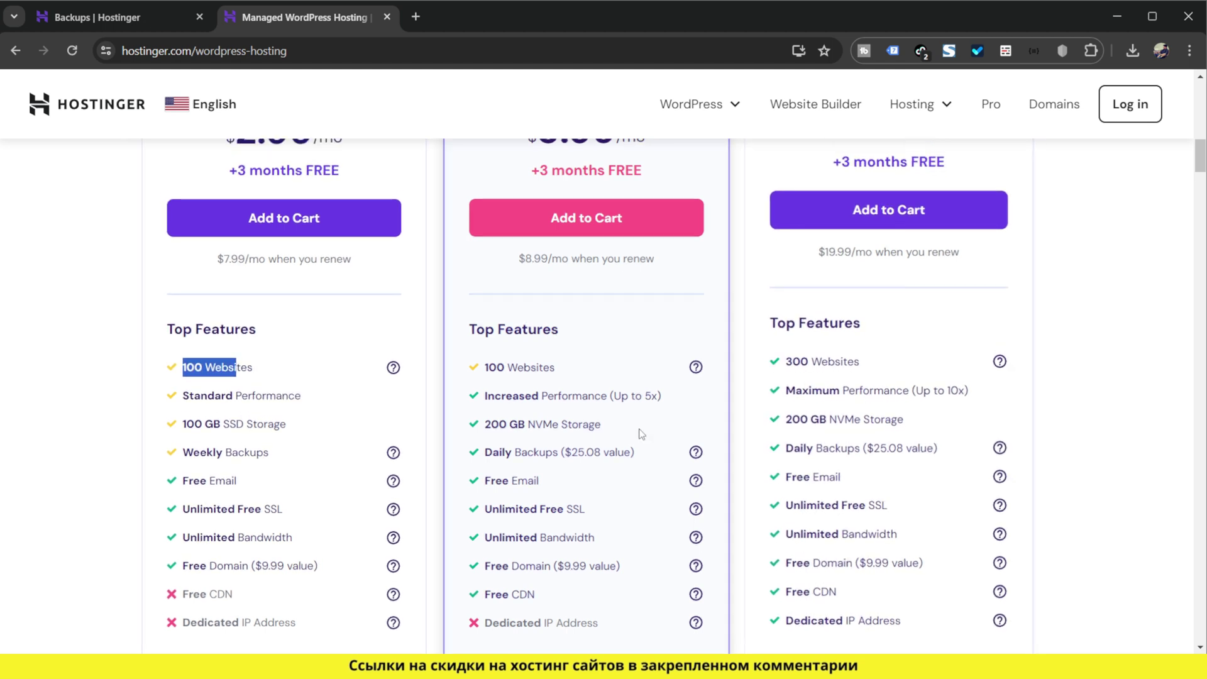
left_click(620, 435)
scroll(619, 437, "down", 6)
scroll(620, 436, "down", 6)
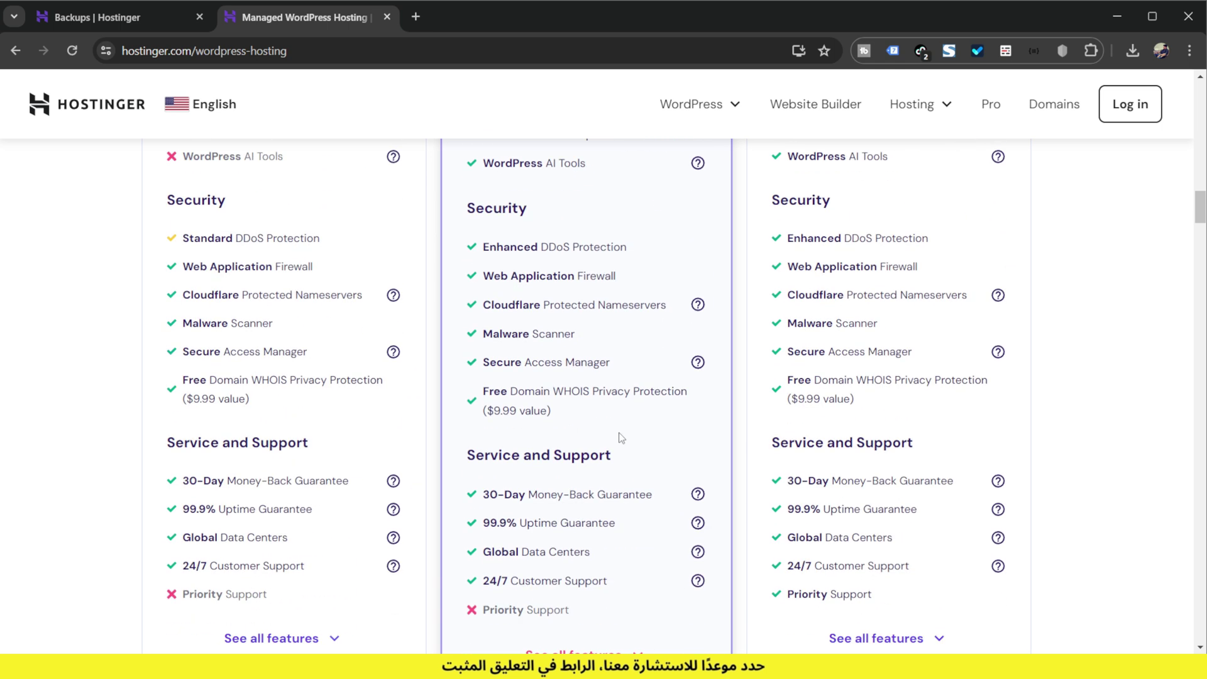
scroll(622, 439, "down", 4)
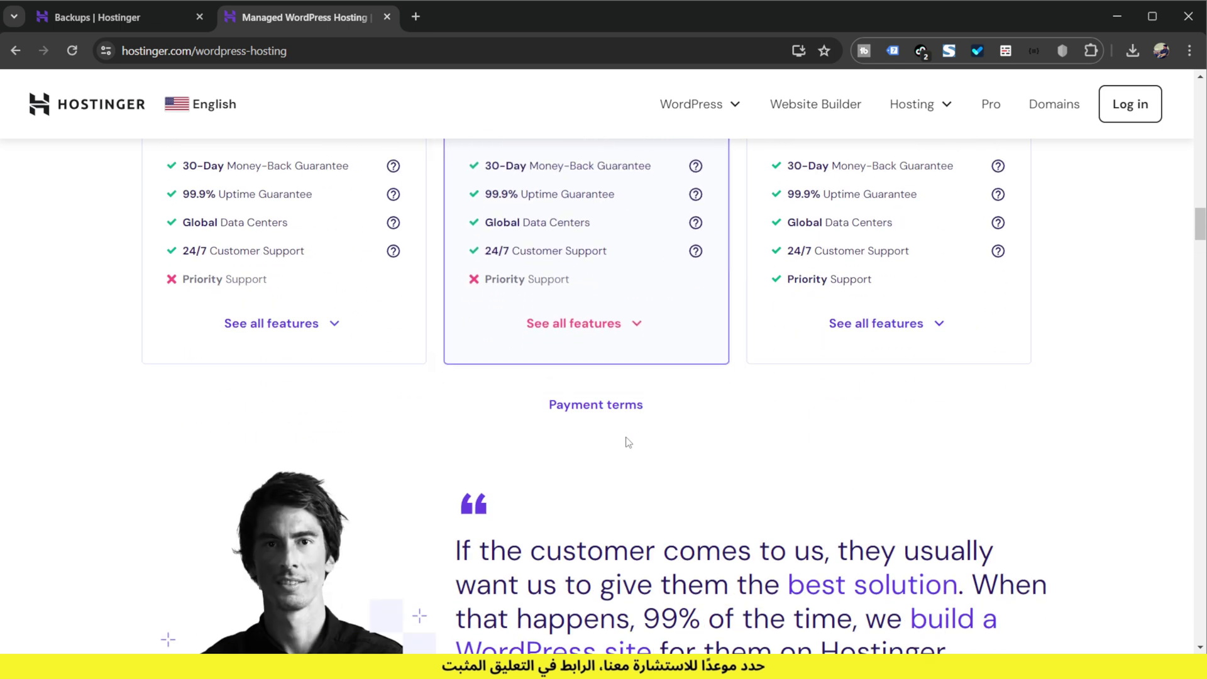
scroll(627, 442, "up", 15)
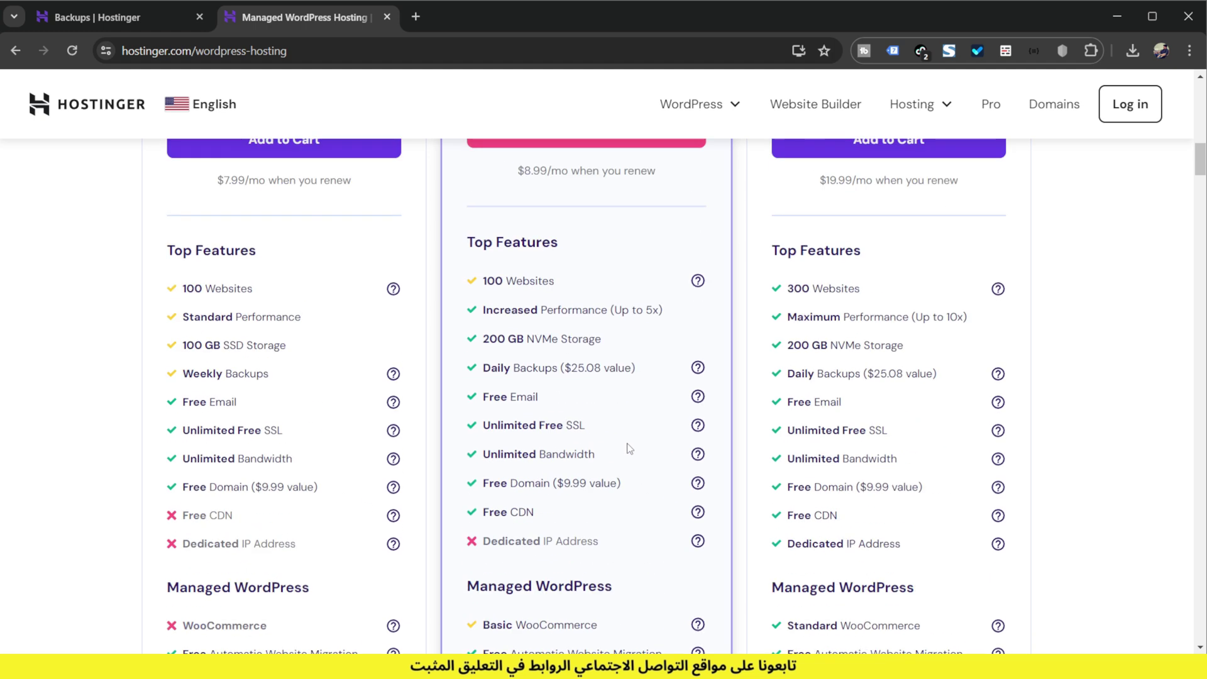
scroll(629, 448, "up", 7)
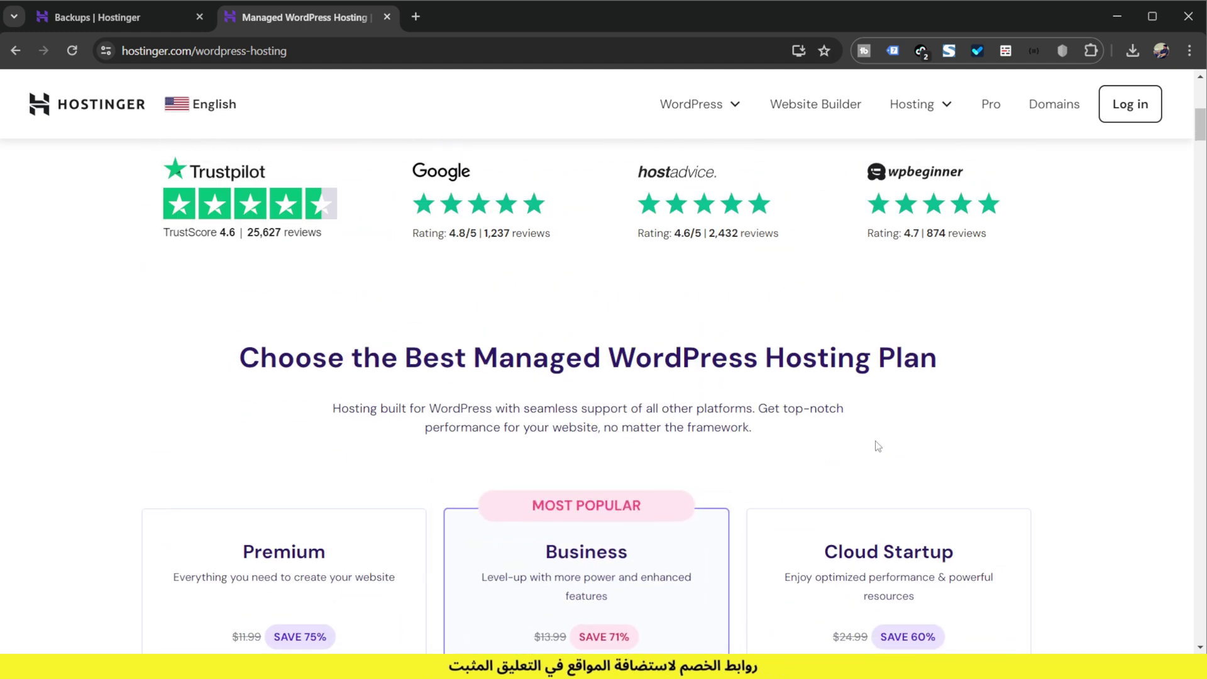
scroll(875, 444, "up", 6)
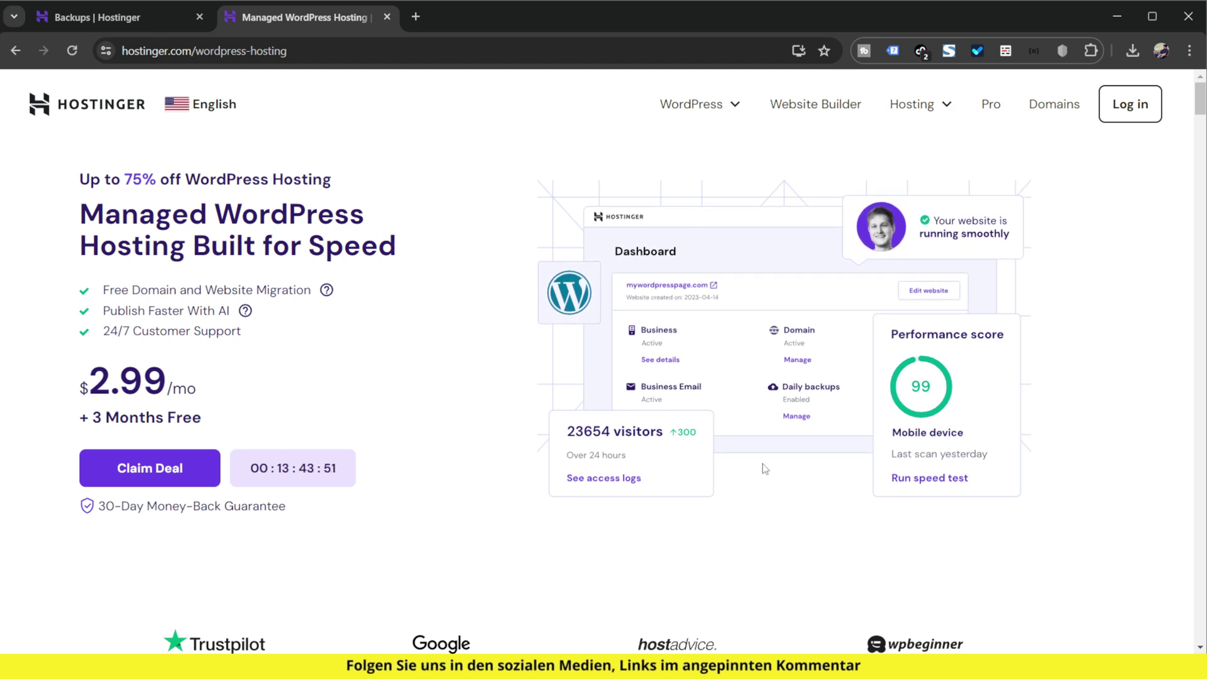
Step: Review the prices of the three WordPress plans and examine the Cloud Startup plan's performance, backup and security features
scroll(838, 615, "down", 10)
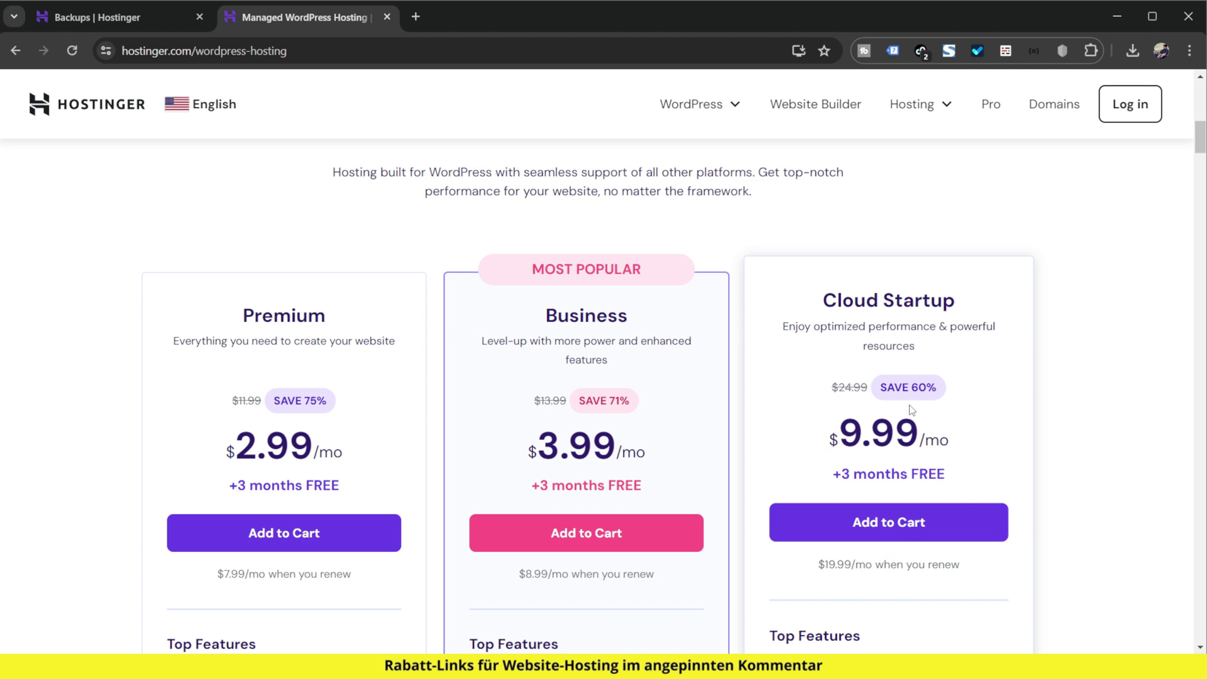
scroll(912, 410, "down", 1)
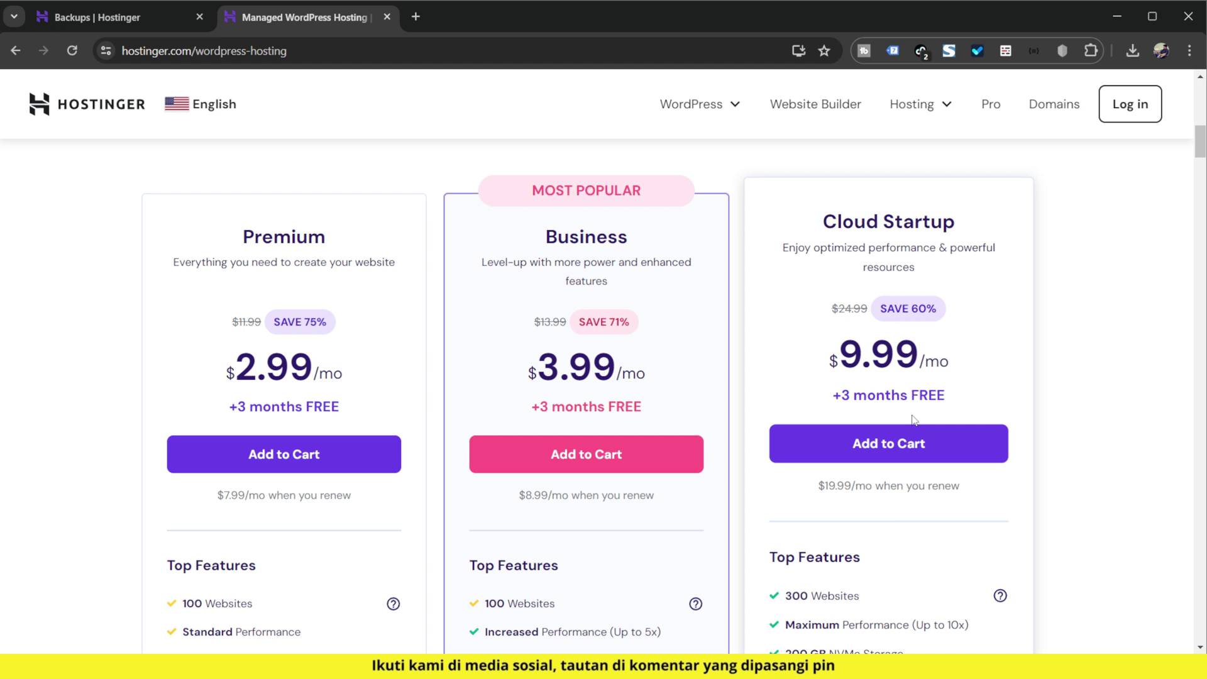
scroll(913, 420, "up", 10)
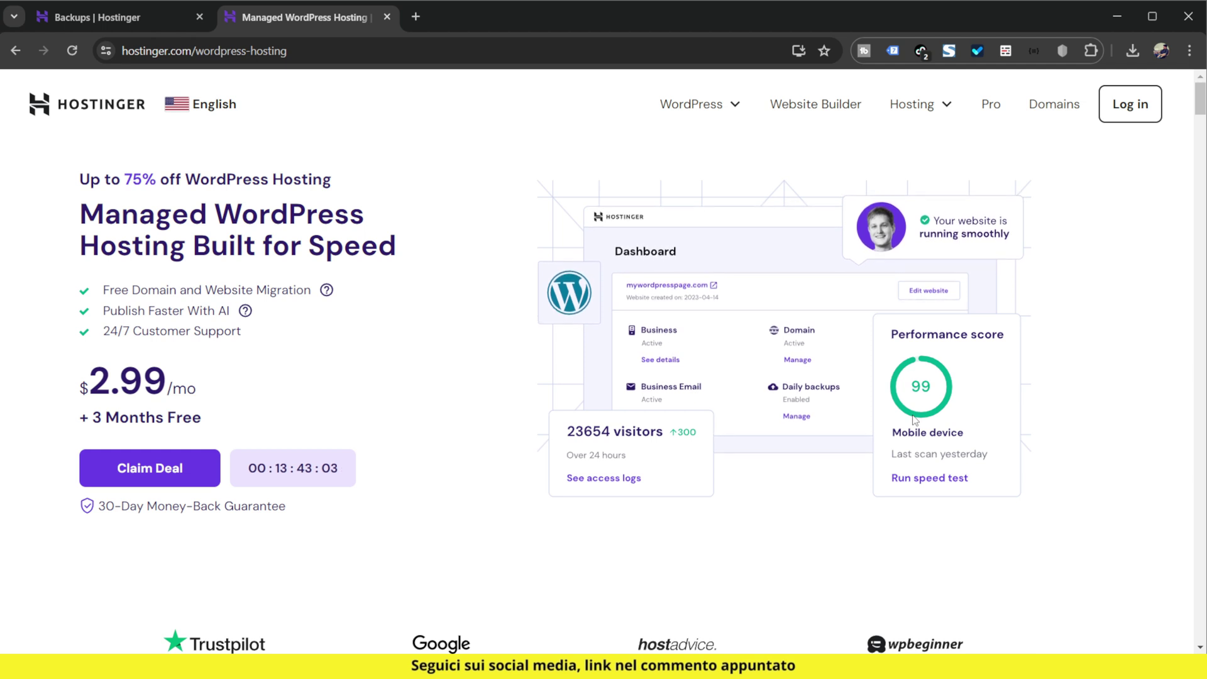
scroll(729, 440, "down", 13)
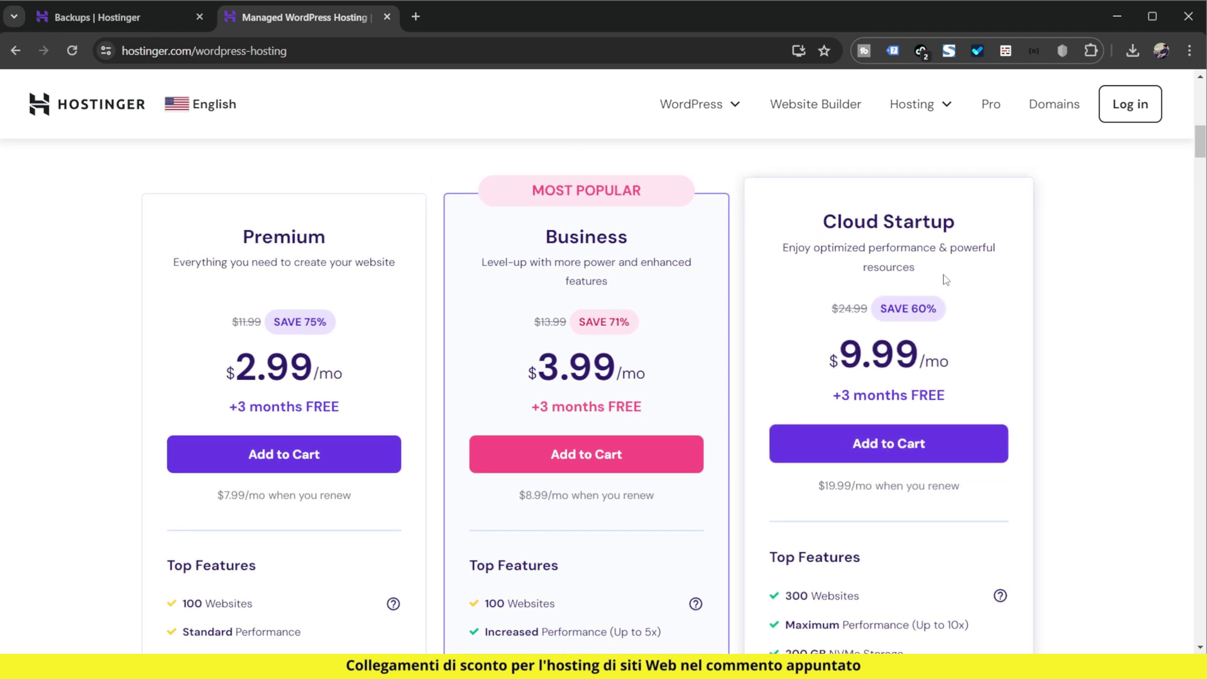
scroll(935, 244, "down", 7)
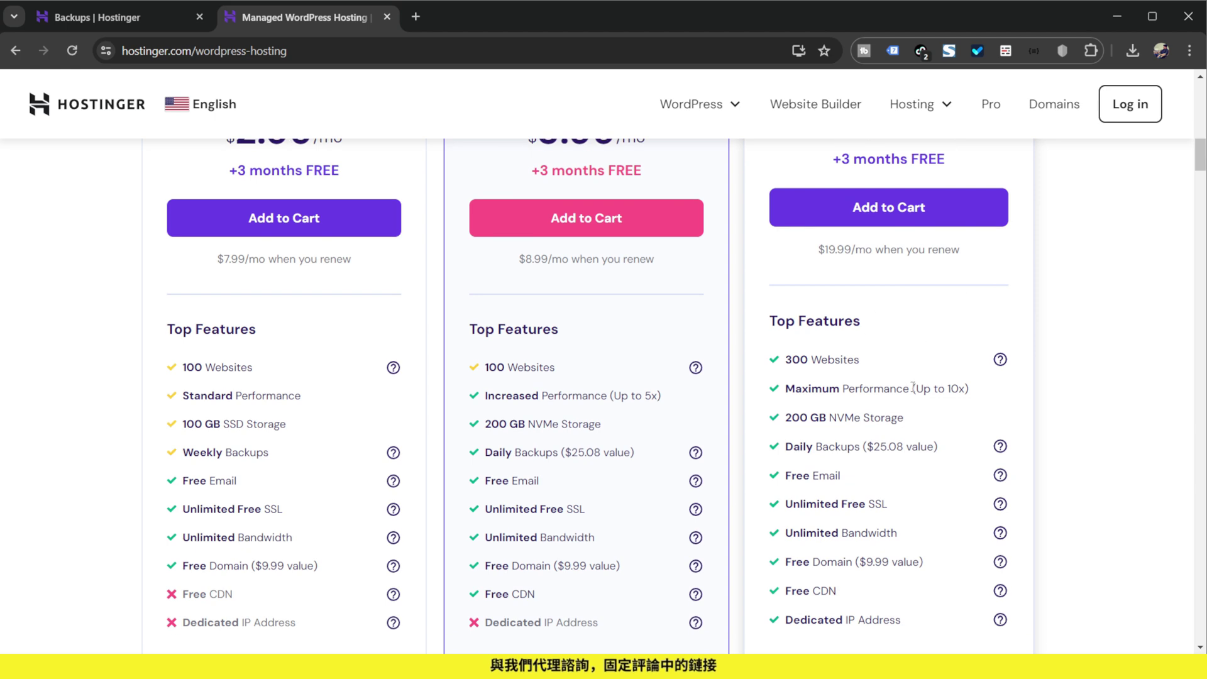
scroll(959, 446, "down", 15)
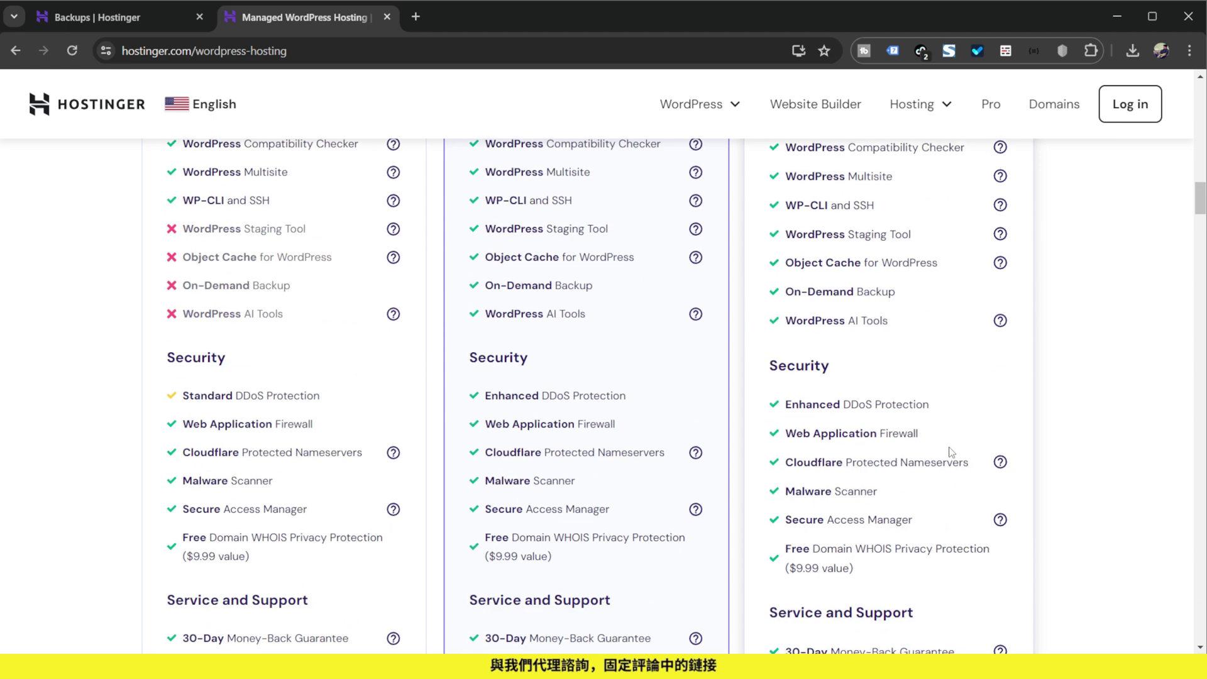
scroll(947, 458, "up", 20)
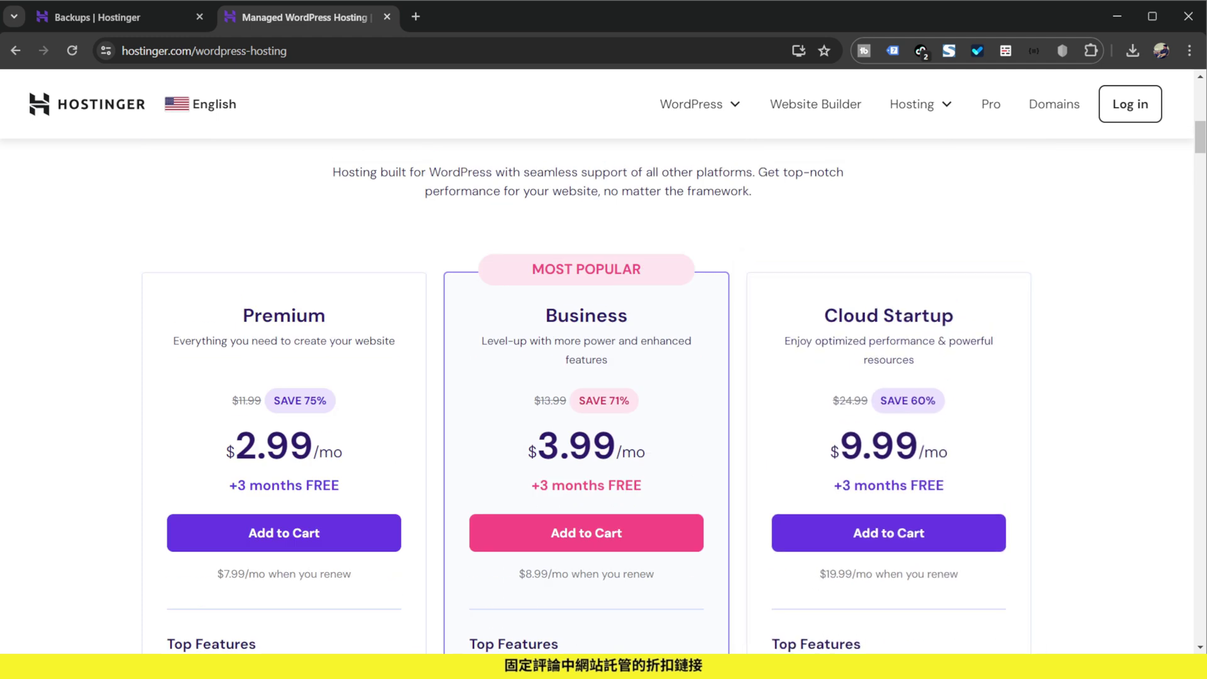
Step: Close the hosting plans page and examine the Files section and the backup options for aulafabricando.online in hPanel
key("ctrl+w")
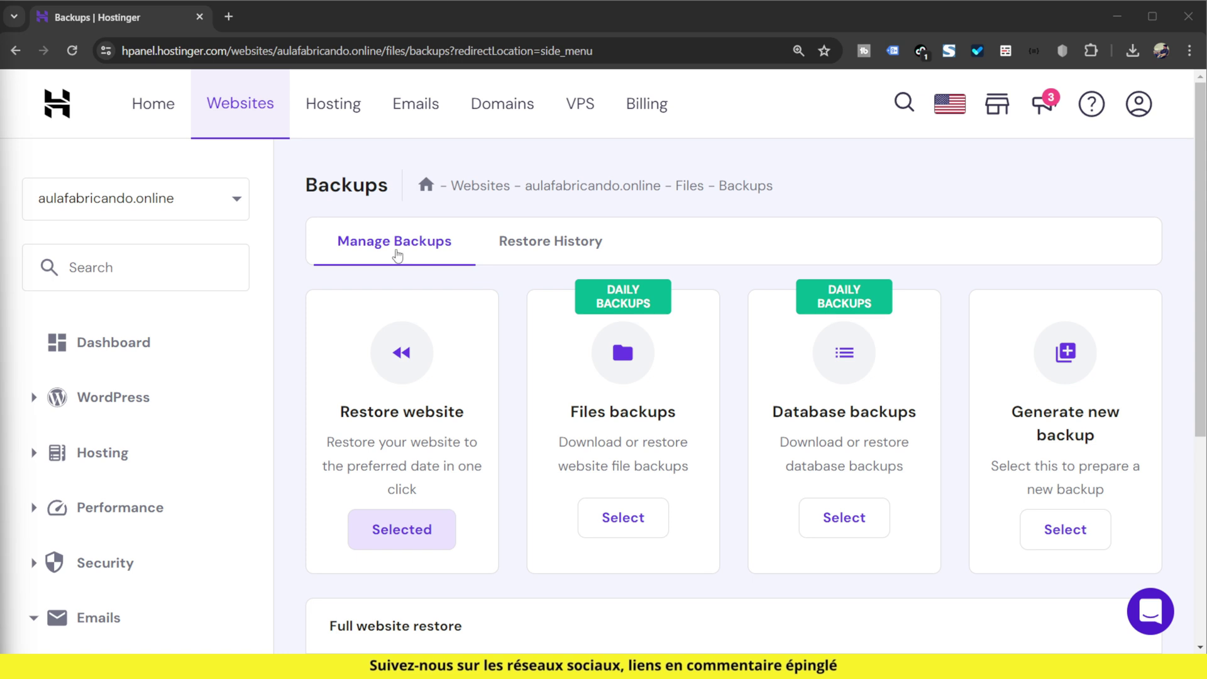
scroll(170, 340, "down", 5)
left_click(119, 486)
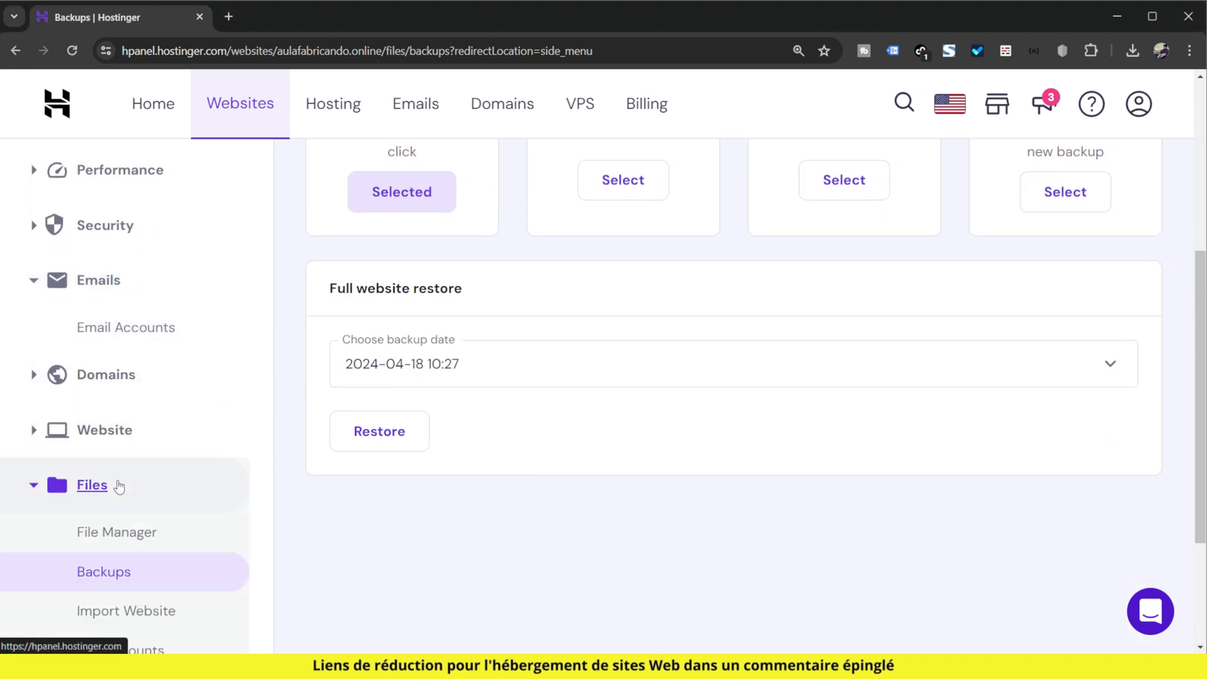
scroll(197, 490, "down", 4)
scroll(333, 466, "up", 3)
scroll(333, 465, "up", 4)
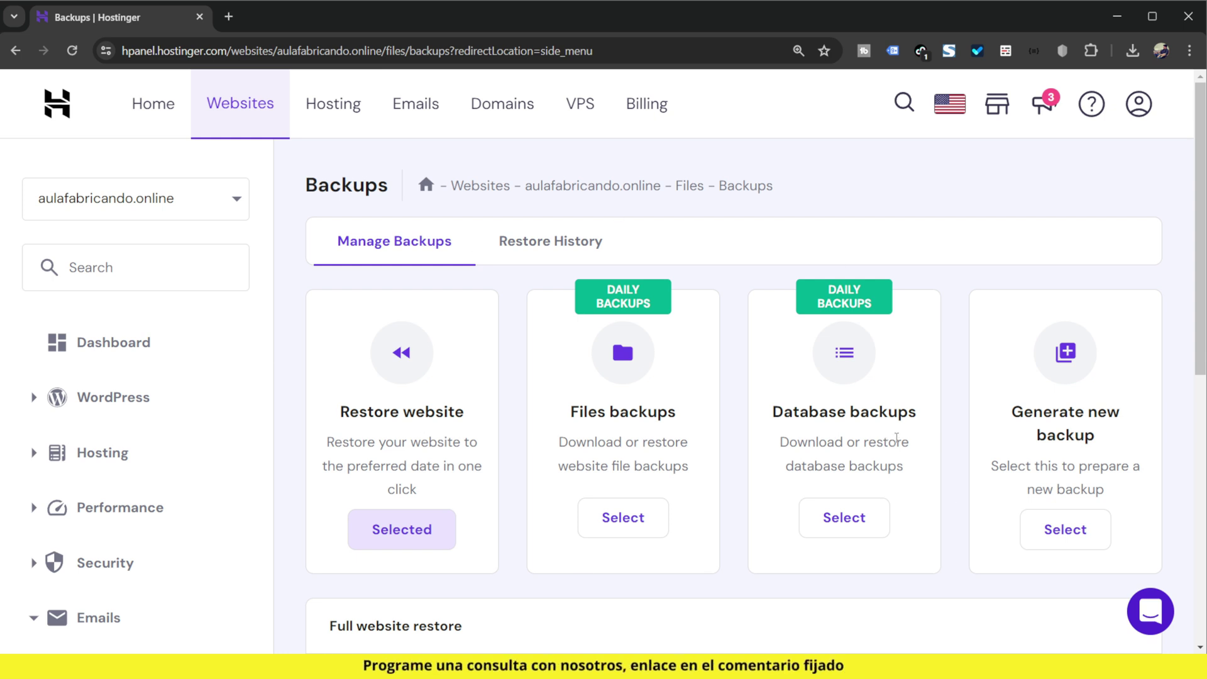
Step: Generate a new backup of the website's current files and databases and approve the request
scroll(1025, 377, "down", 1)
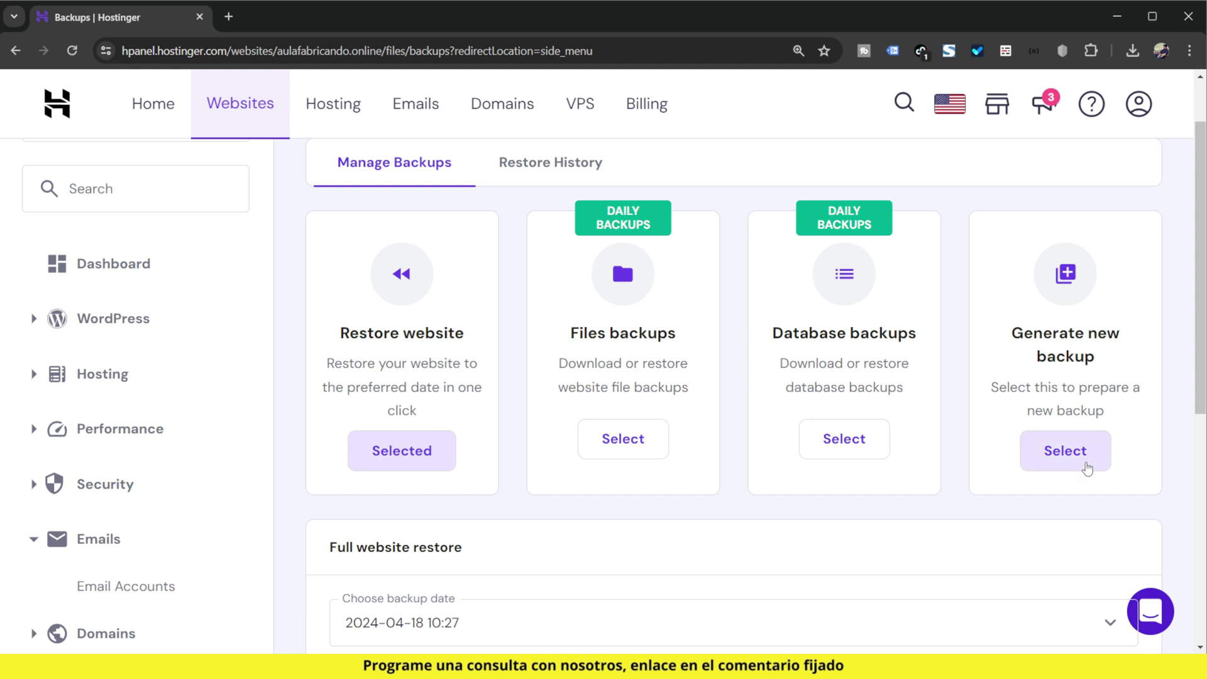
left_click(1087, 468)
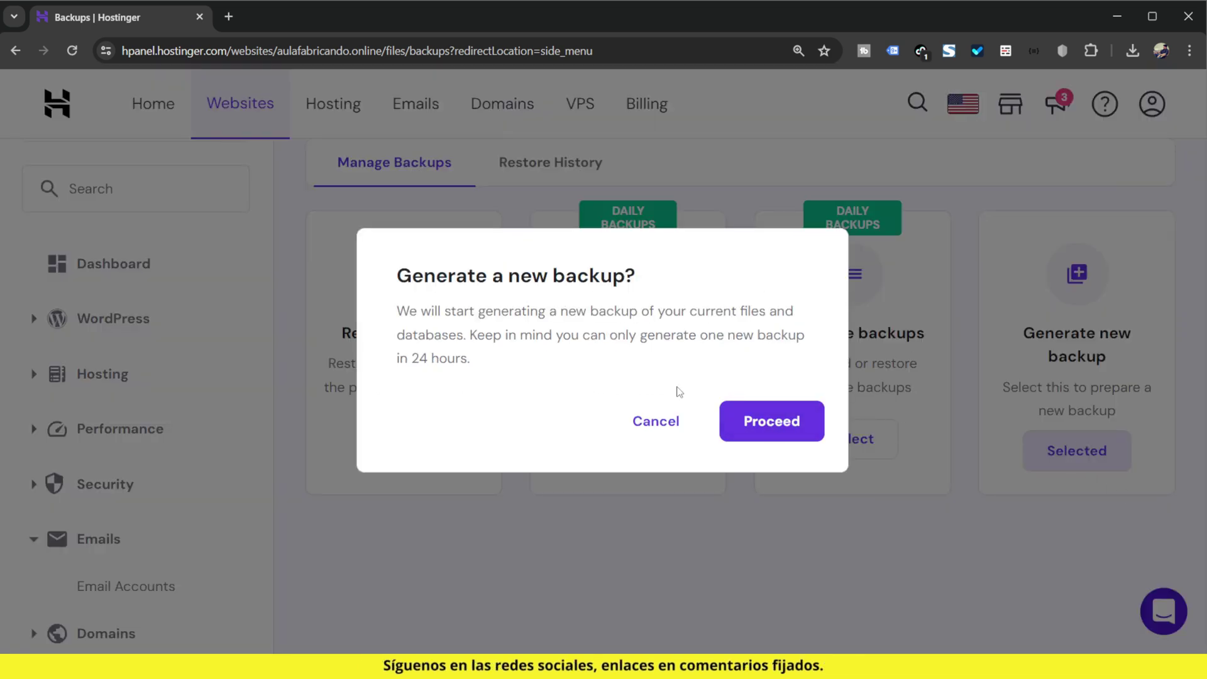
left_click(782, 427)
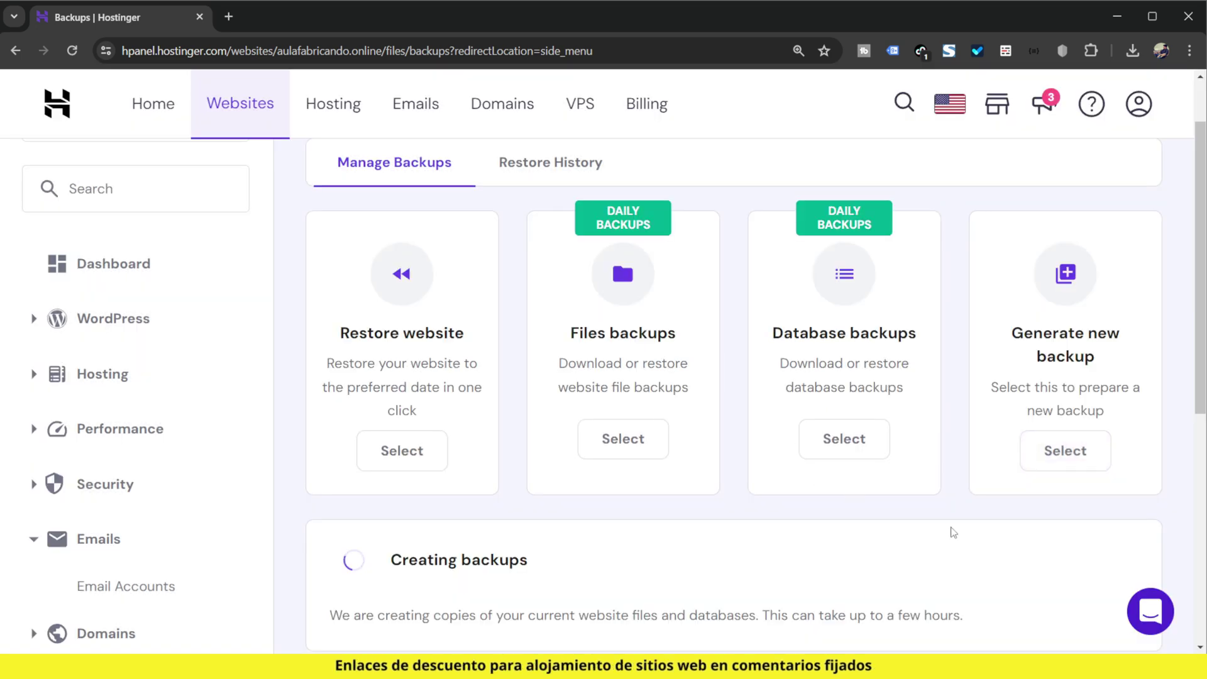
Step: Examine the Restore website option and its choice of backup date for a full website restore
scroll(943, 528, "down", 3)
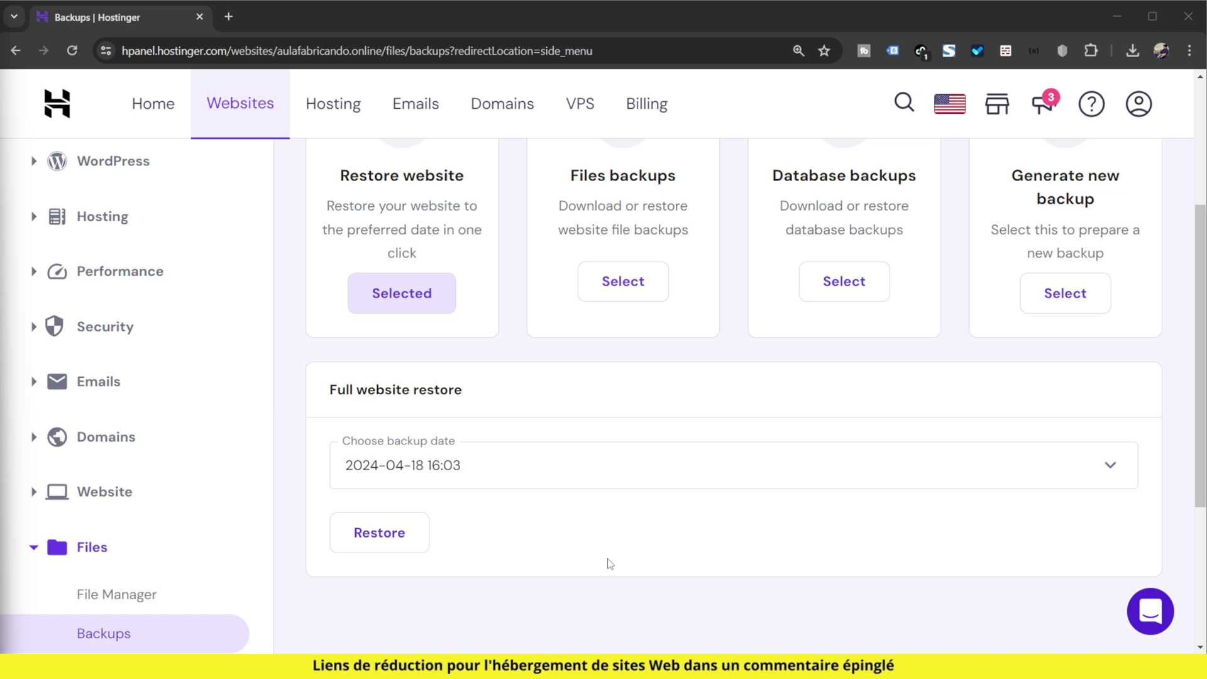
scroll(610, 563, "up", 4)
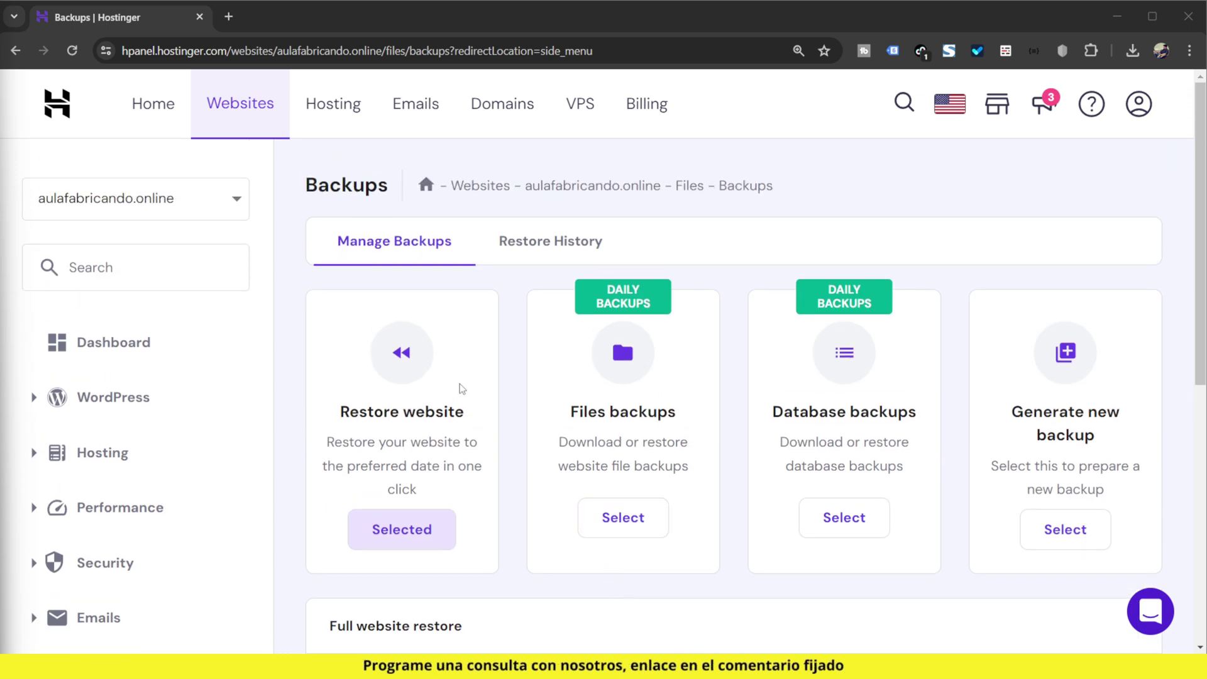
left_click(420, 530)
scroll(472, 378, "down", 7)
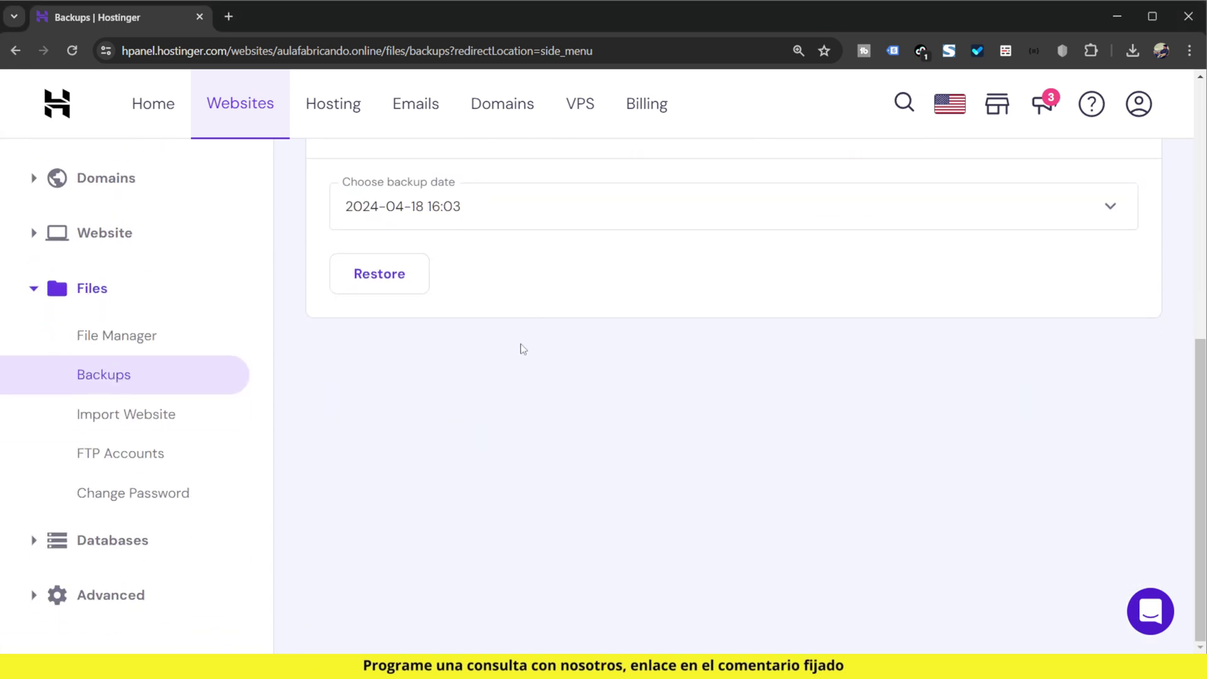
left_click(524, 213)
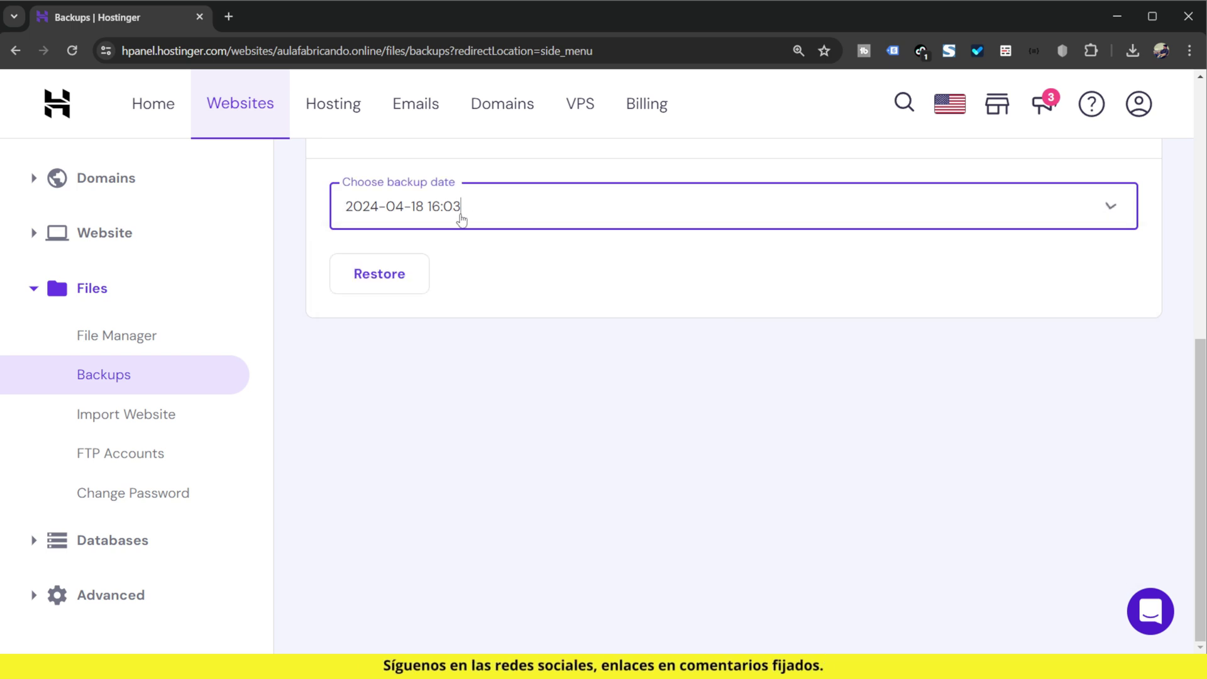
left_click(465, 215)
scroll(607, 540, "up", 3)
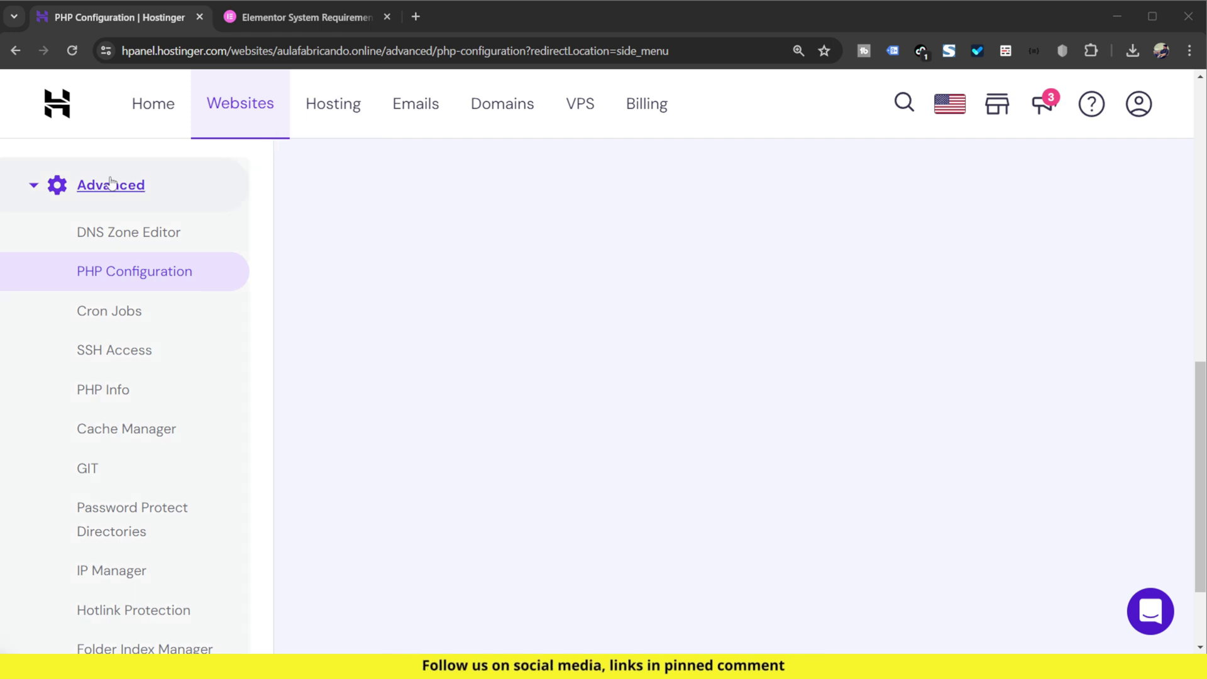
Step: Open the website's PHP Configuration and examine its built-in and optional PHP extensions
left_click(140, 273)
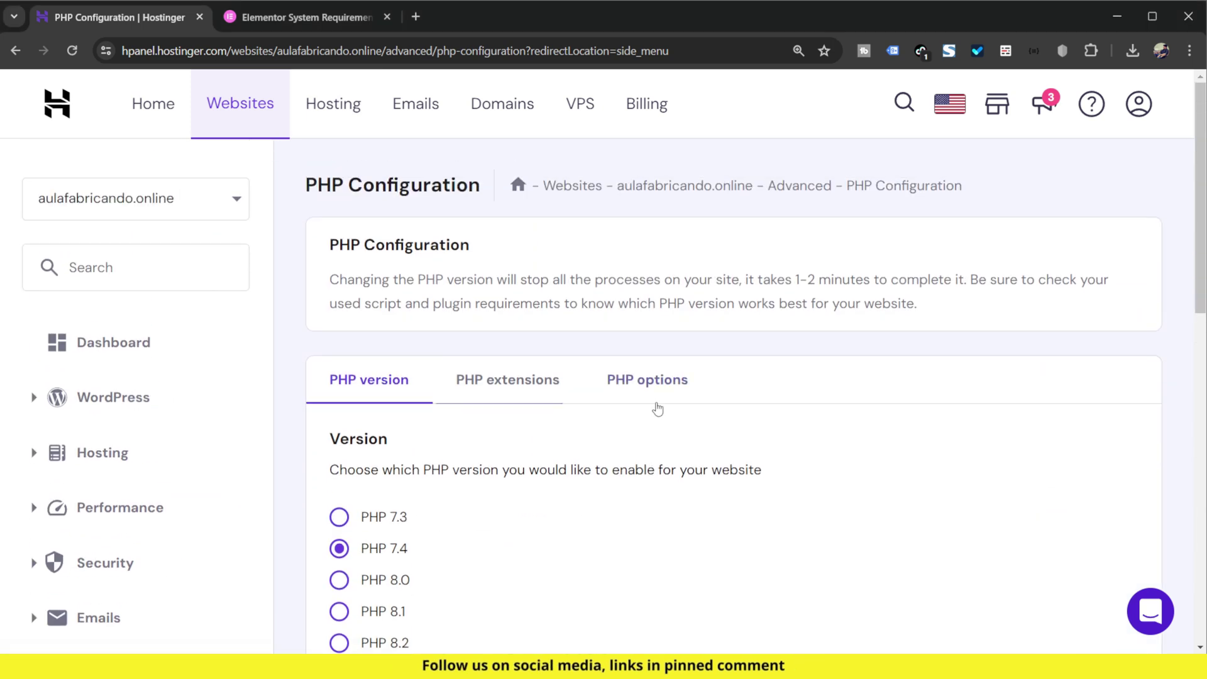
left_click(525, 382)
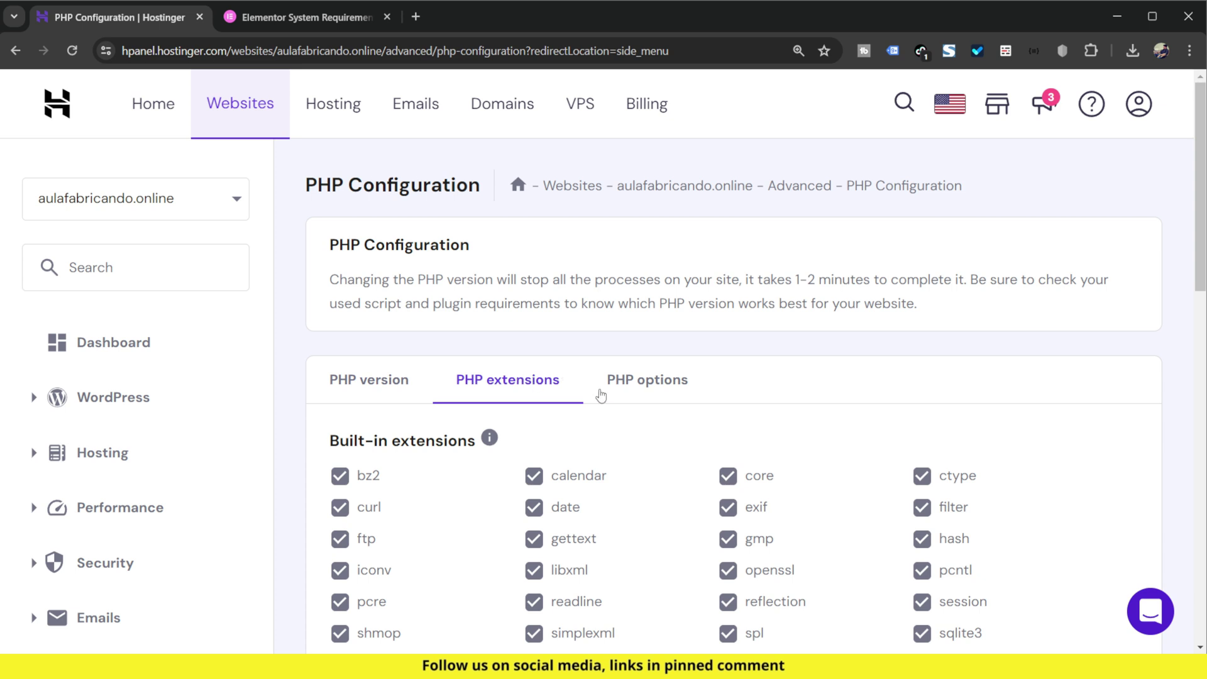
scroll(600, 395, "down", 3)
scroll(789, 402, "down", 4)
scroll(789, 402, "up", 3)
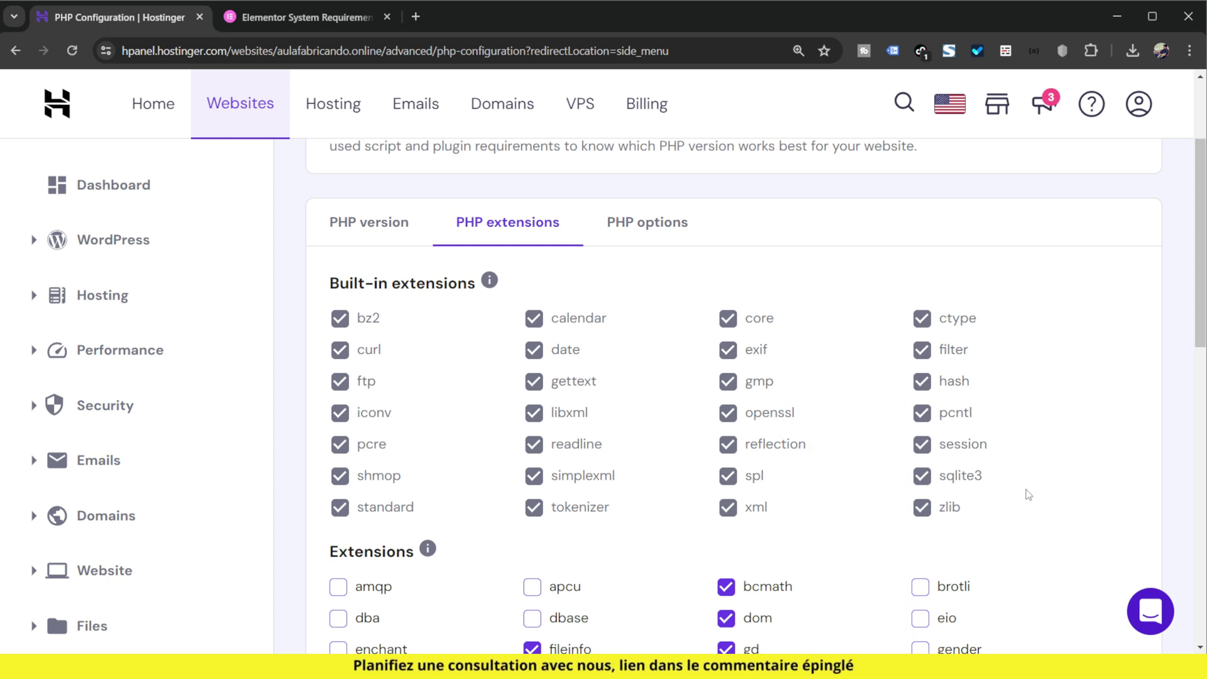
scroll(1028, 495, "down", 4)
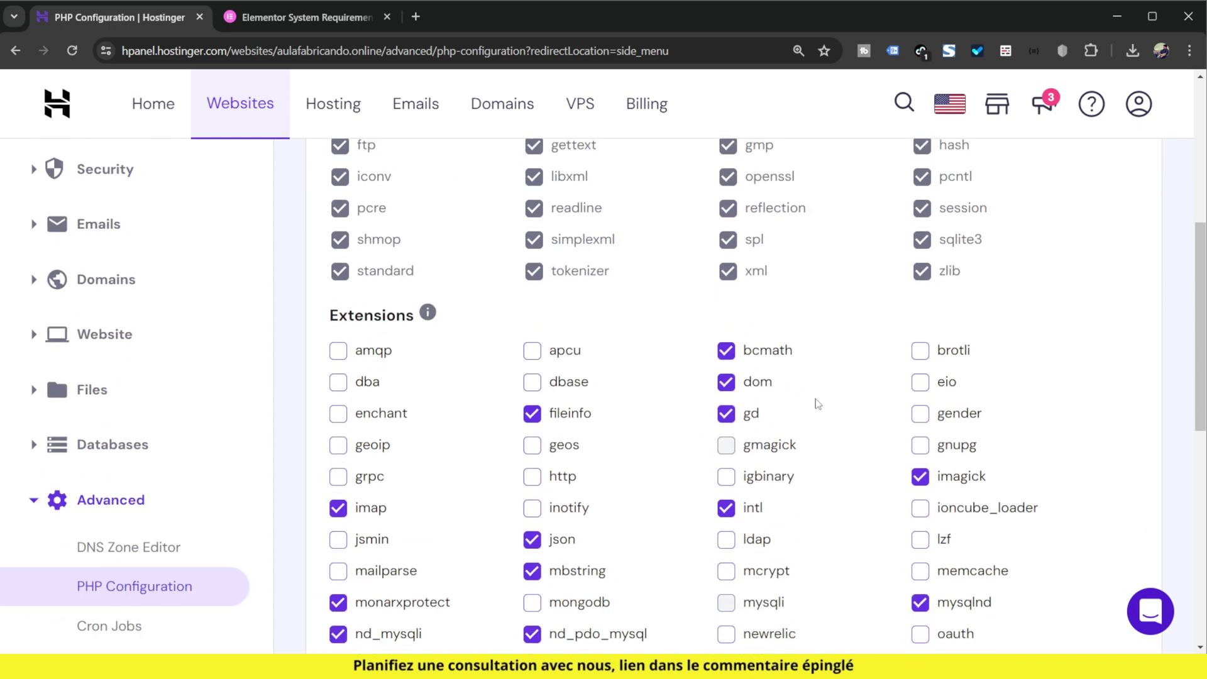
Step: Examine the website's optional PHP extensions and compare them with the PHP Z-Lib requirement on the Elementor System Requirements page
scroll(836, 434, "down", 5)
scroll(849, 451, "down", 5)
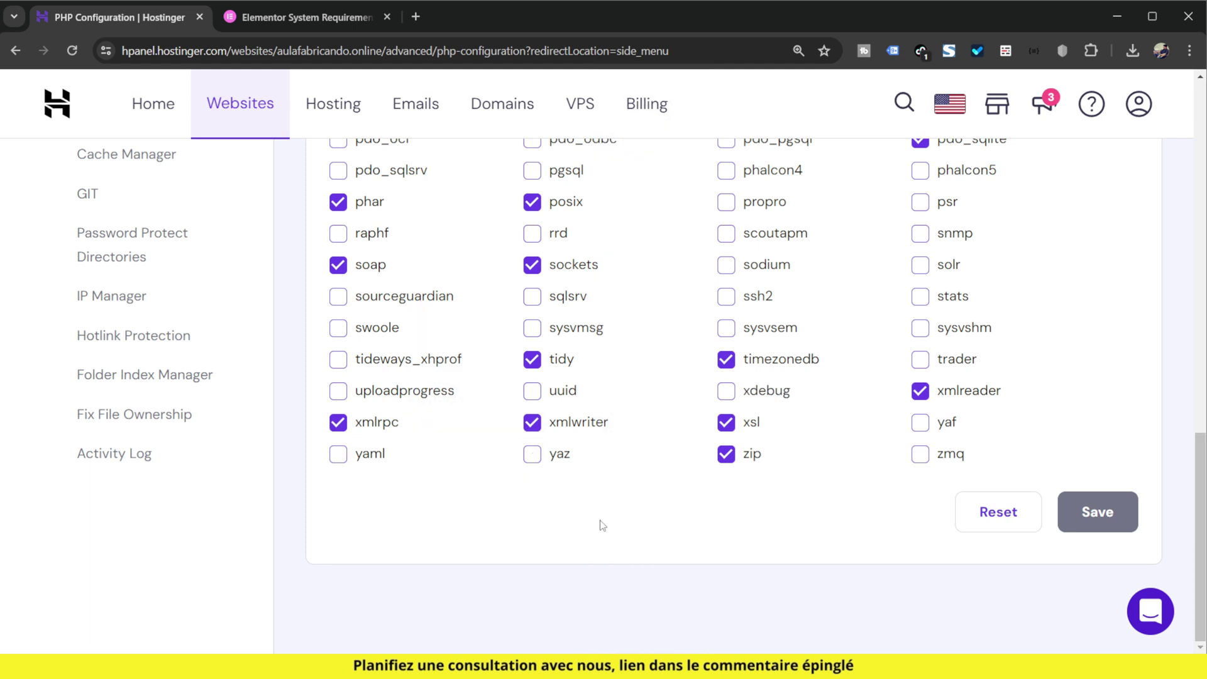
scroll(1013, 462, "up", 7)
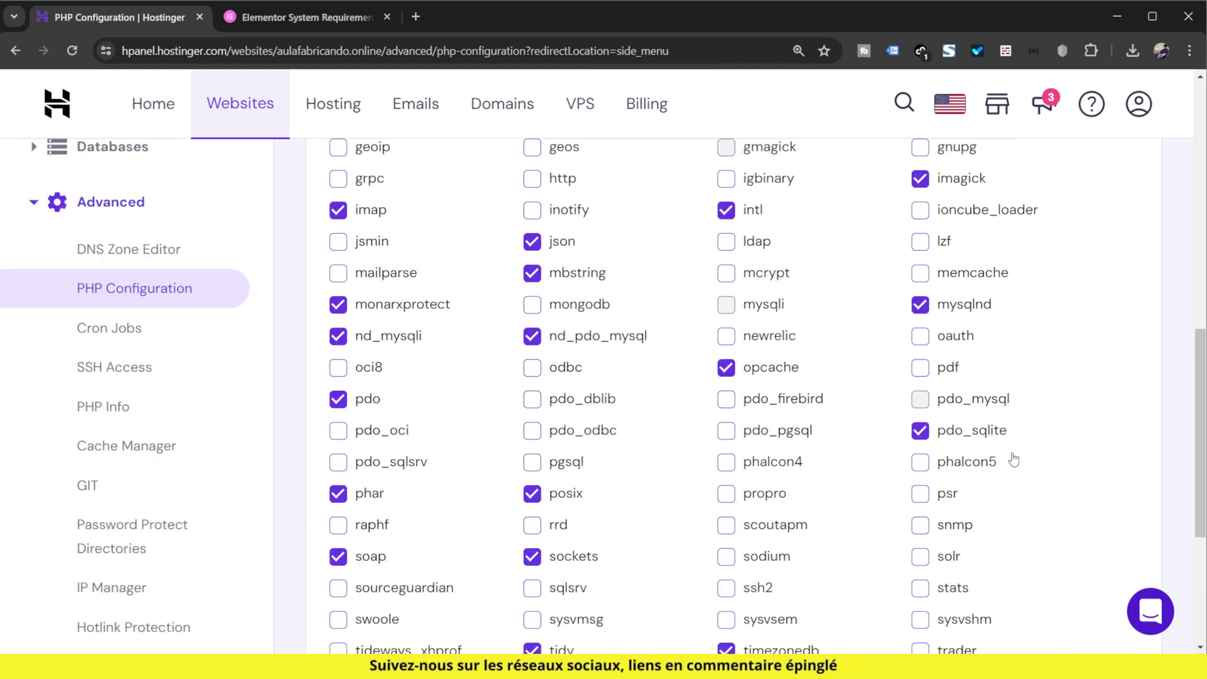
scroll(1014, 459, "up", 4)
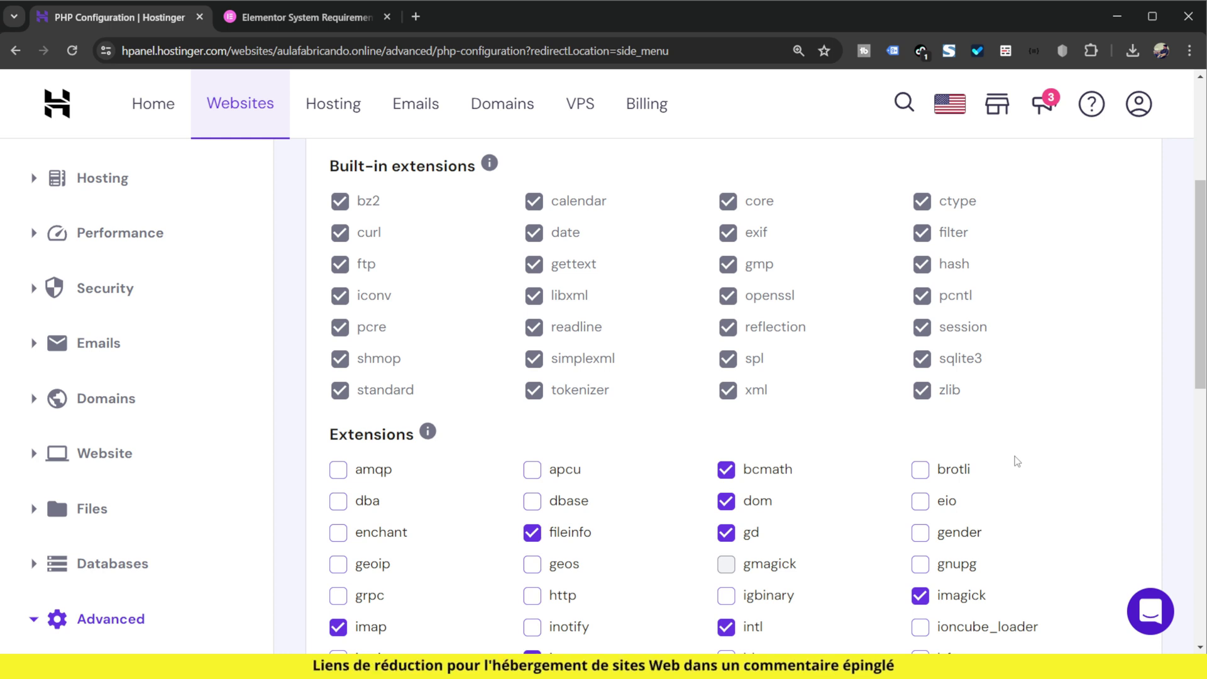
scroll(930, 547, "down", 4)
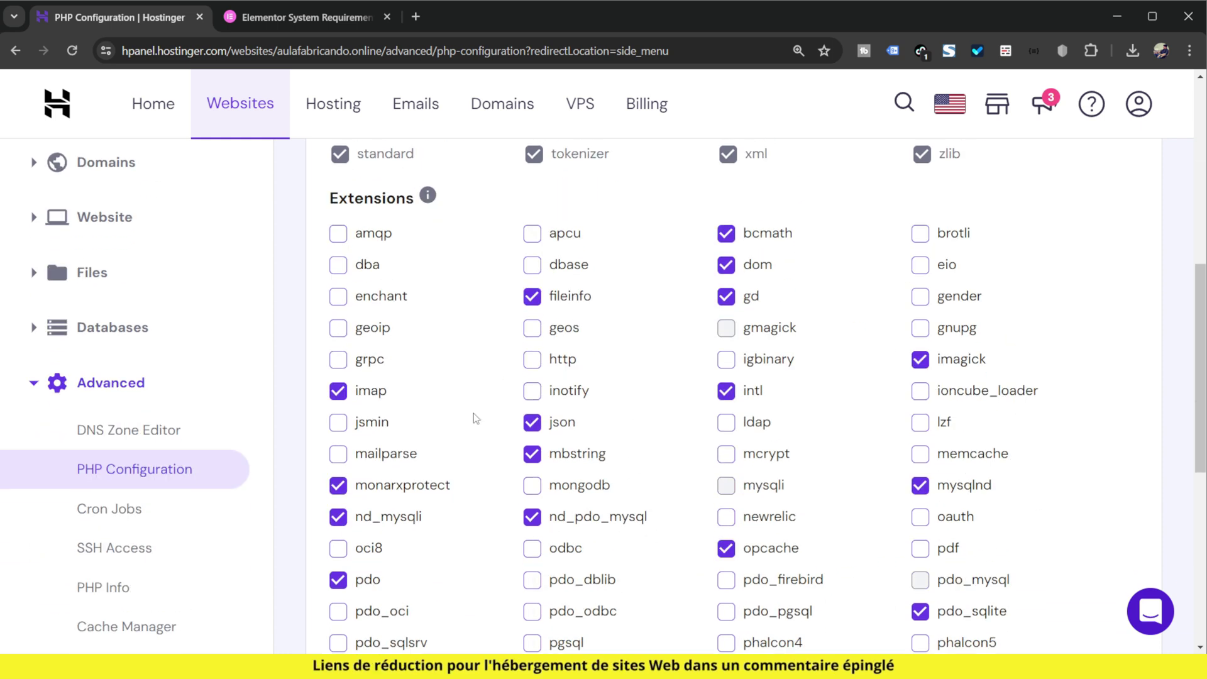
scroll(889, 396, "down", 4)
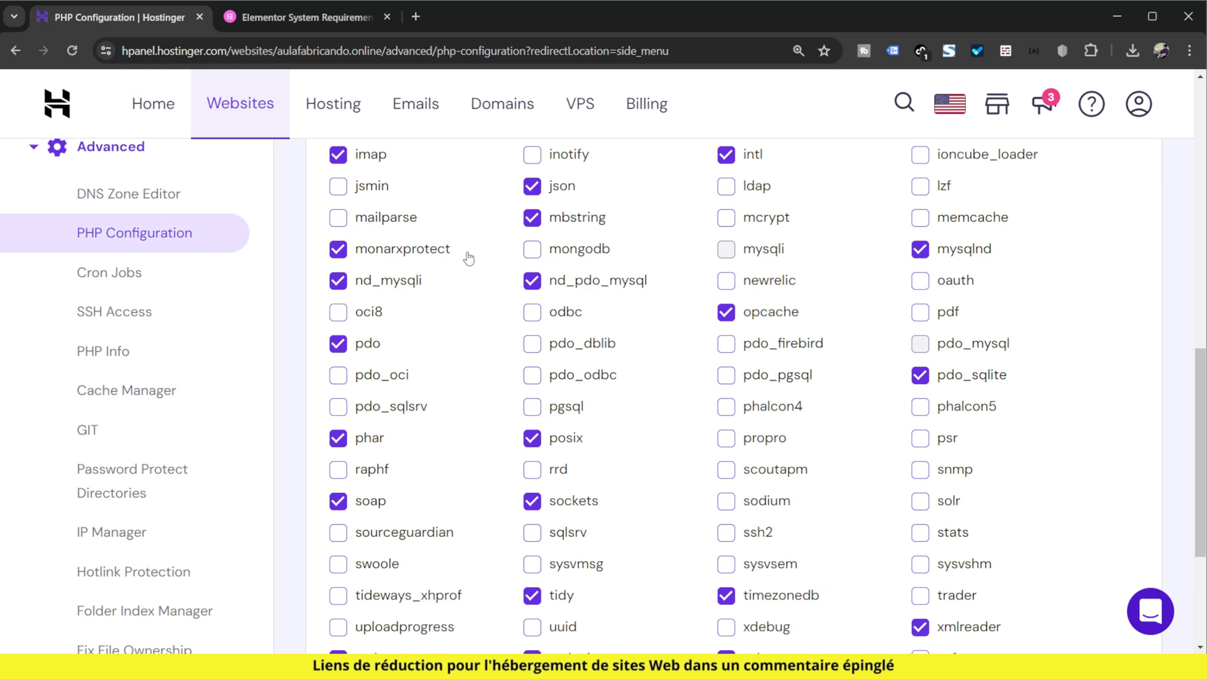
scroll(819, 461, "down", 4)
scroll(830, 469, "up", 15)
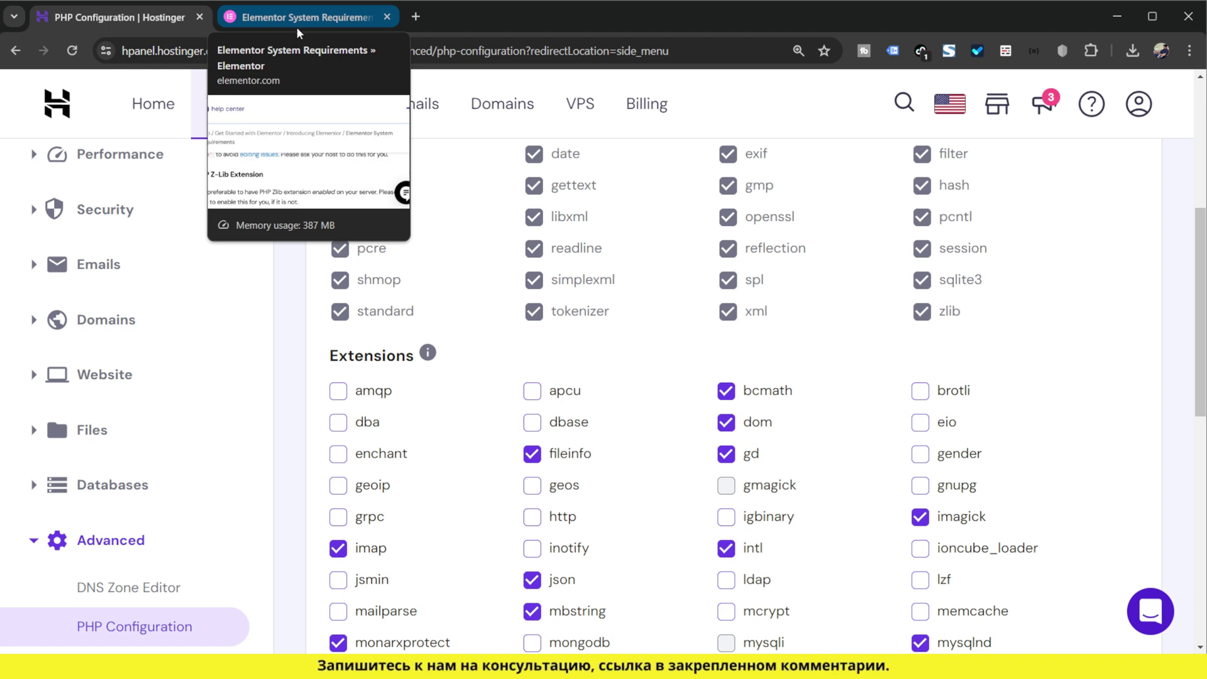
left_click(296, 20)
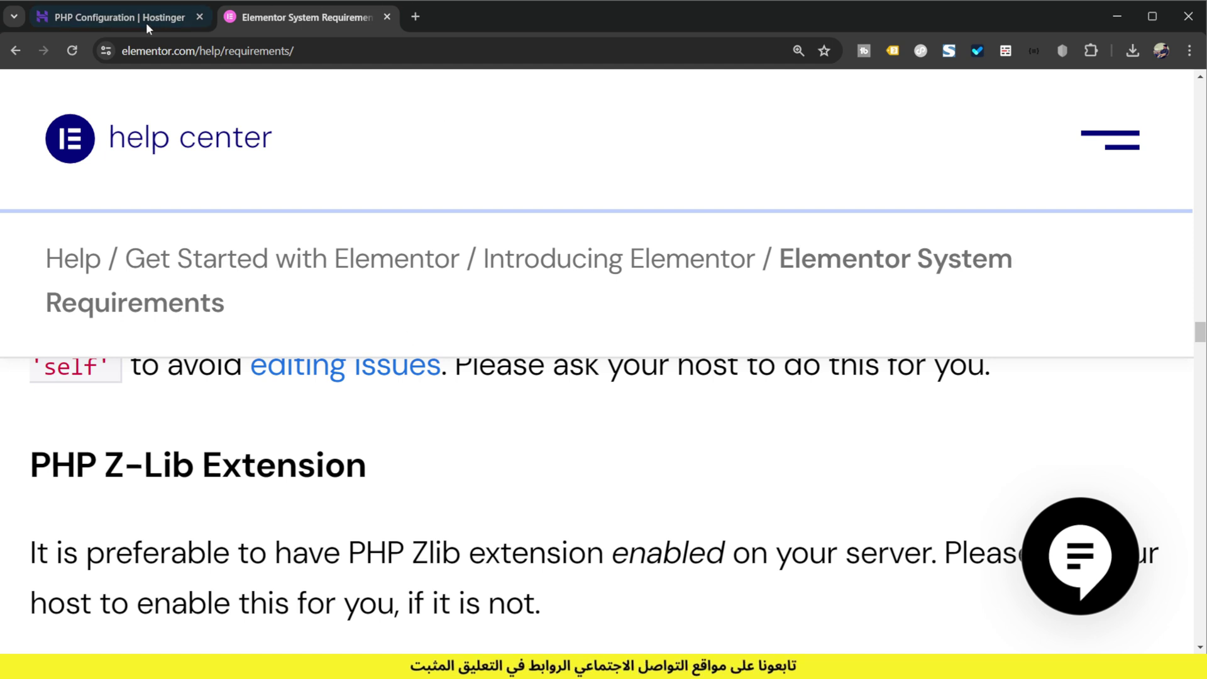
left_click(98, 28)
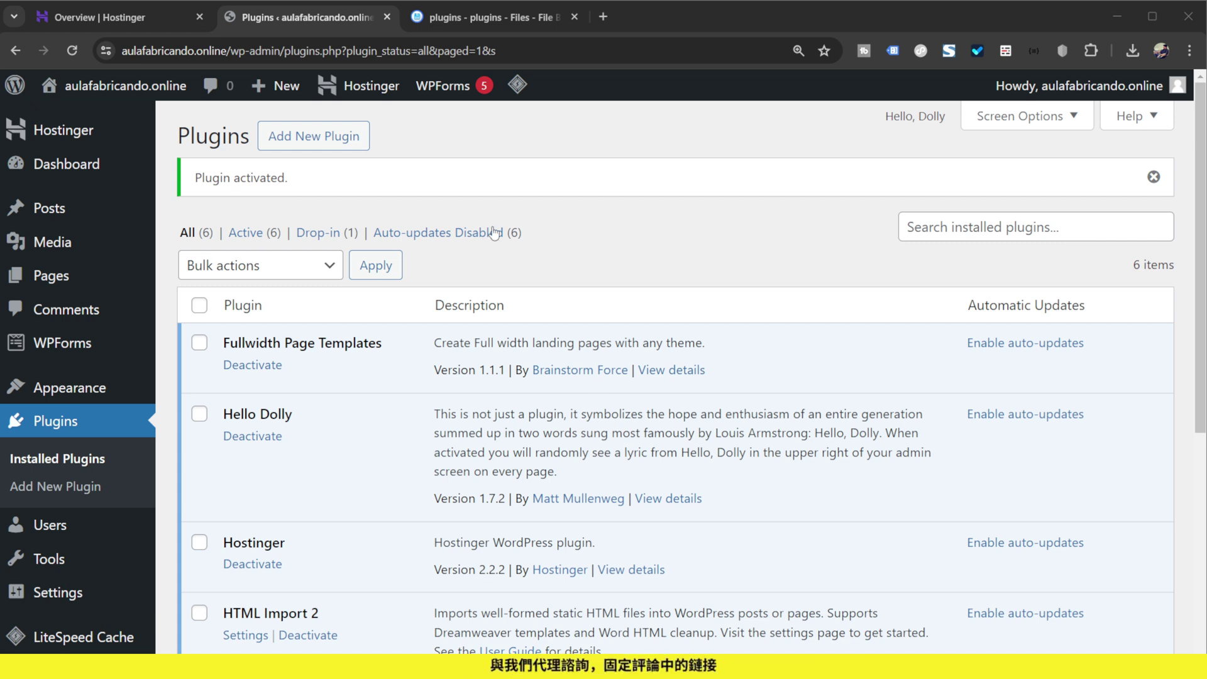
Step: Review the installed WordPress plugins and deactivate the Hello Dolly plugin
scroll(287, 367, "down", 3)
scroll(289, 377, "down", 3)
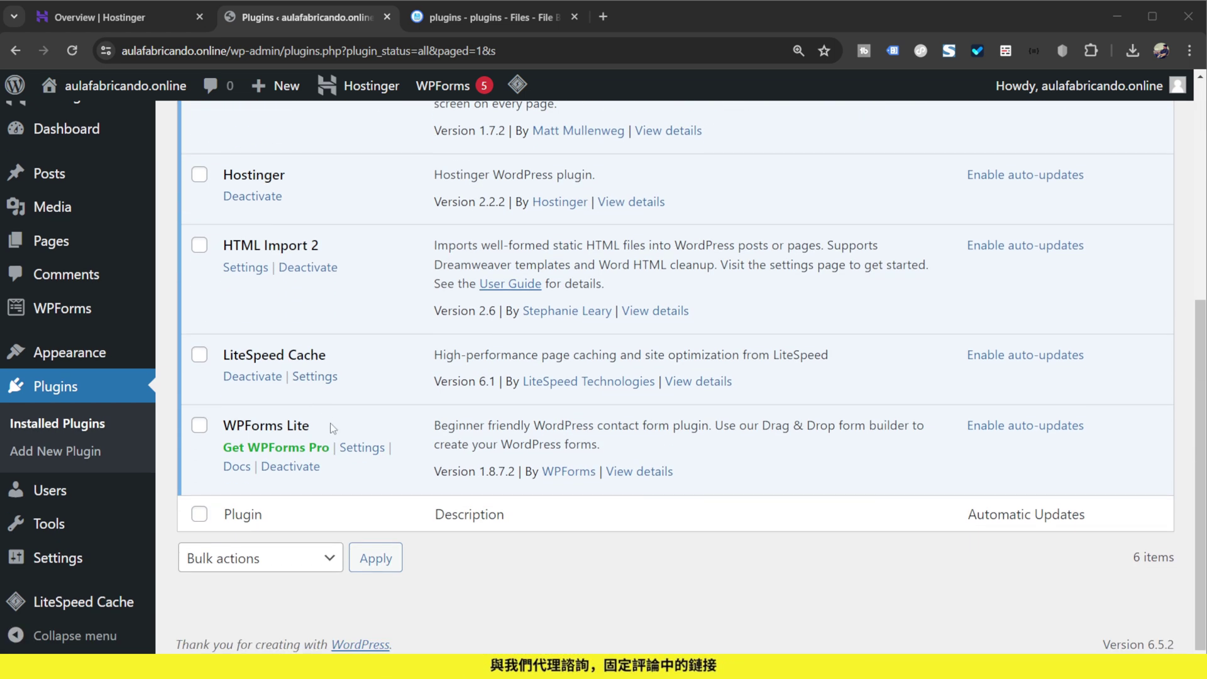
scroll(306, 394, "up", 4)
left_click(269, 306)
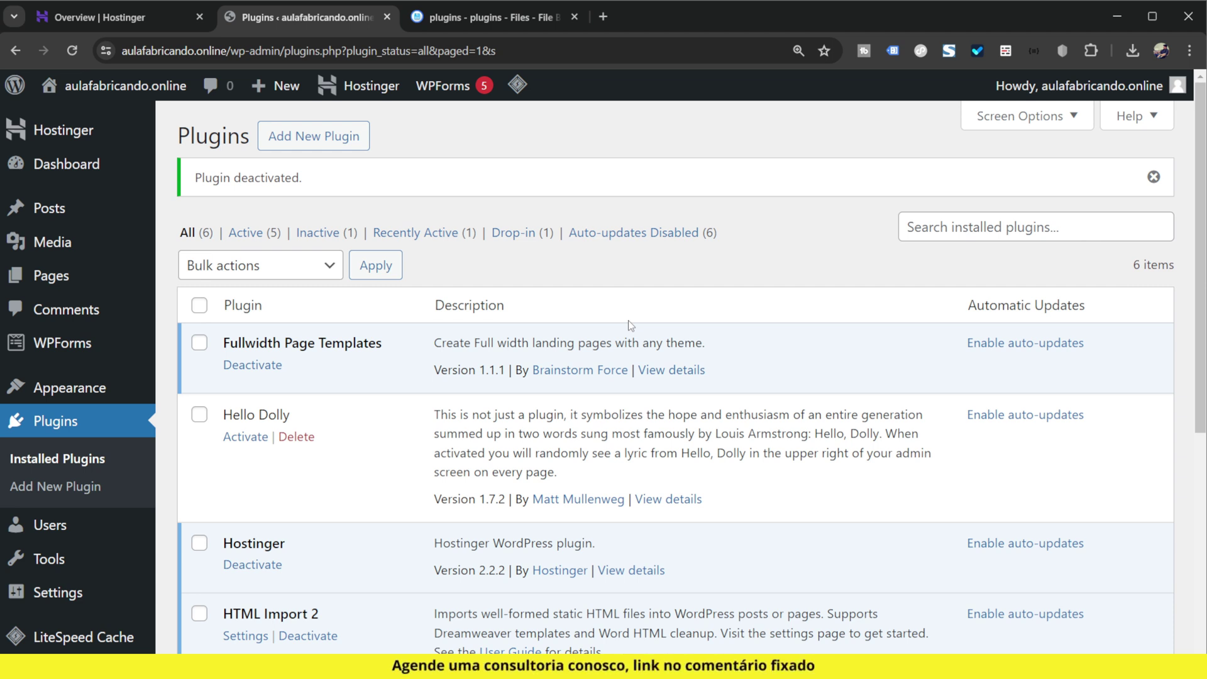
Step: Return to hPanel and open the File Manager for the files of aulafabricando.online only
left_click(170, 17)
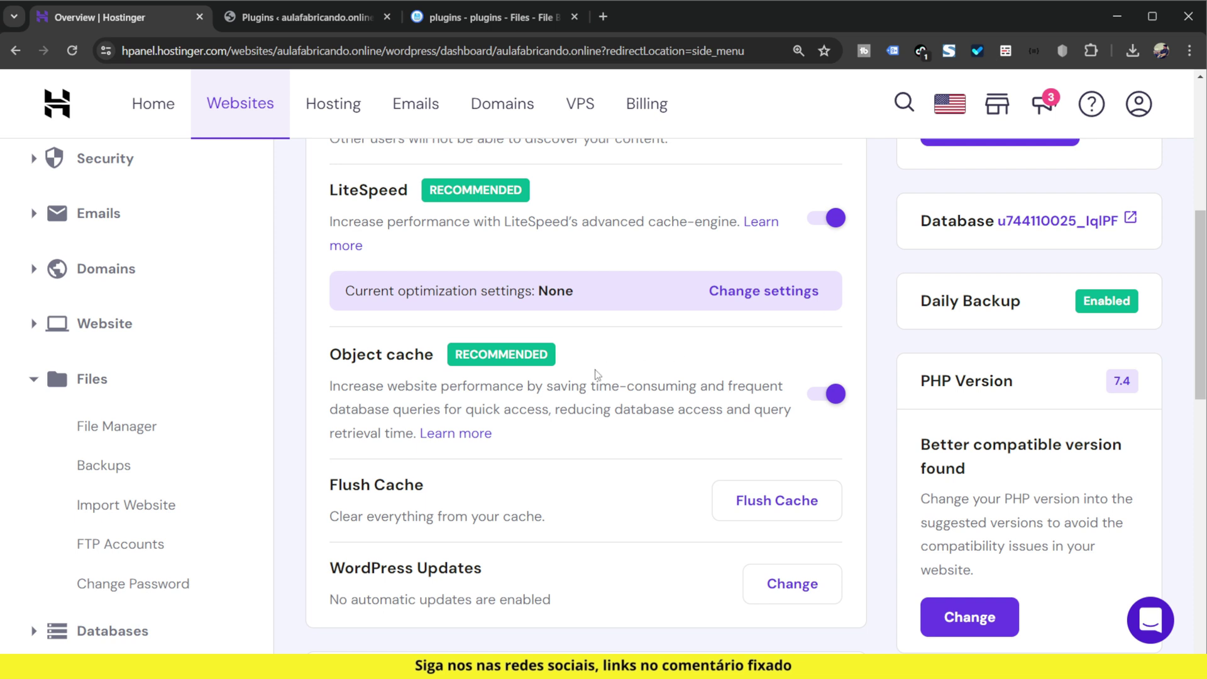
scroll(278, 351, "up", 6)
scroll(256, 353, "down", 5)
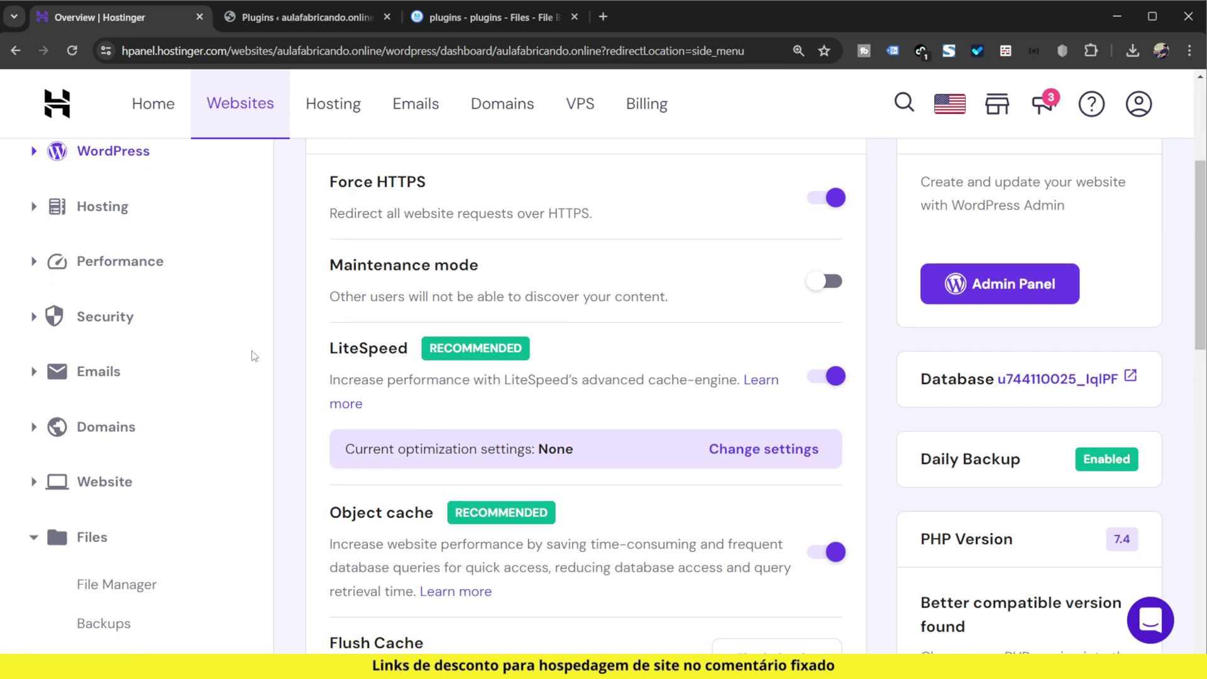
scroll(127, 449, "down", 2)
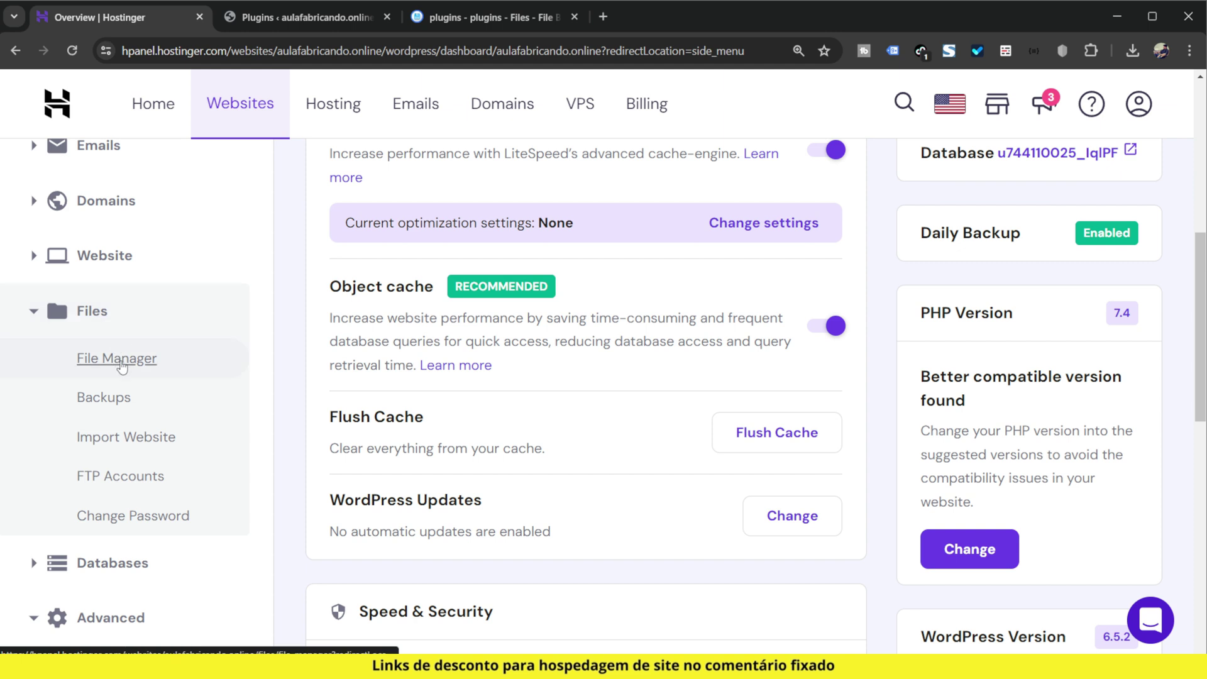
left_click(117, 358)
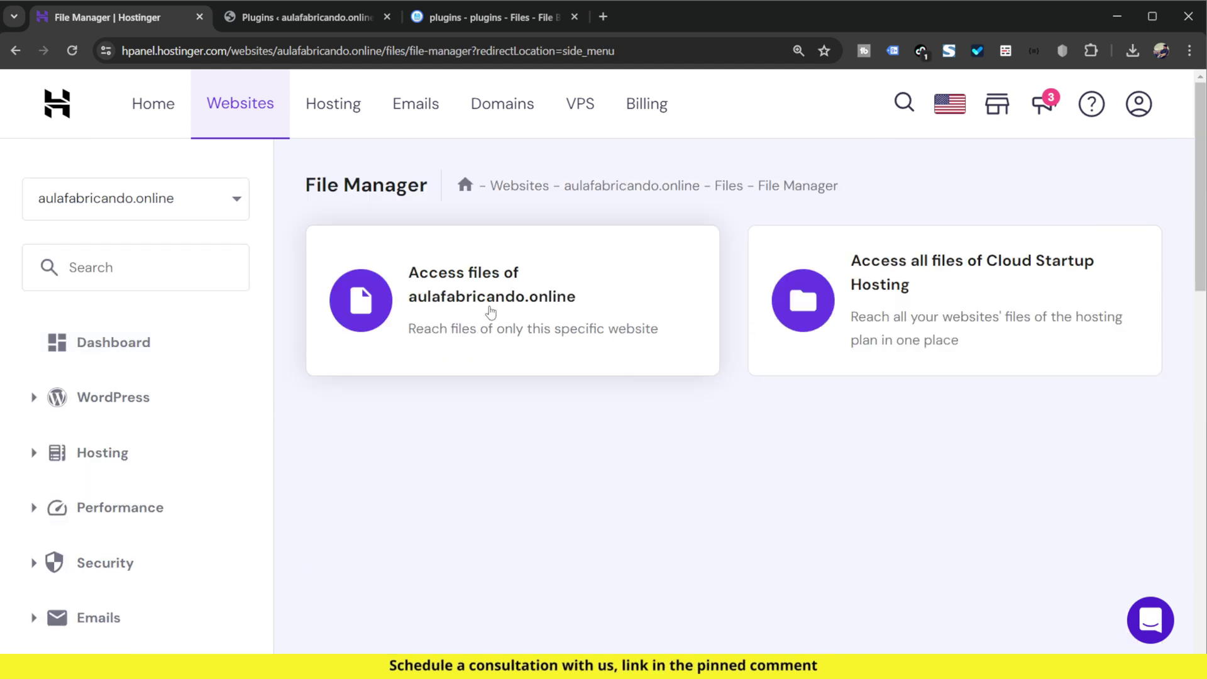
left_click(491, 311)
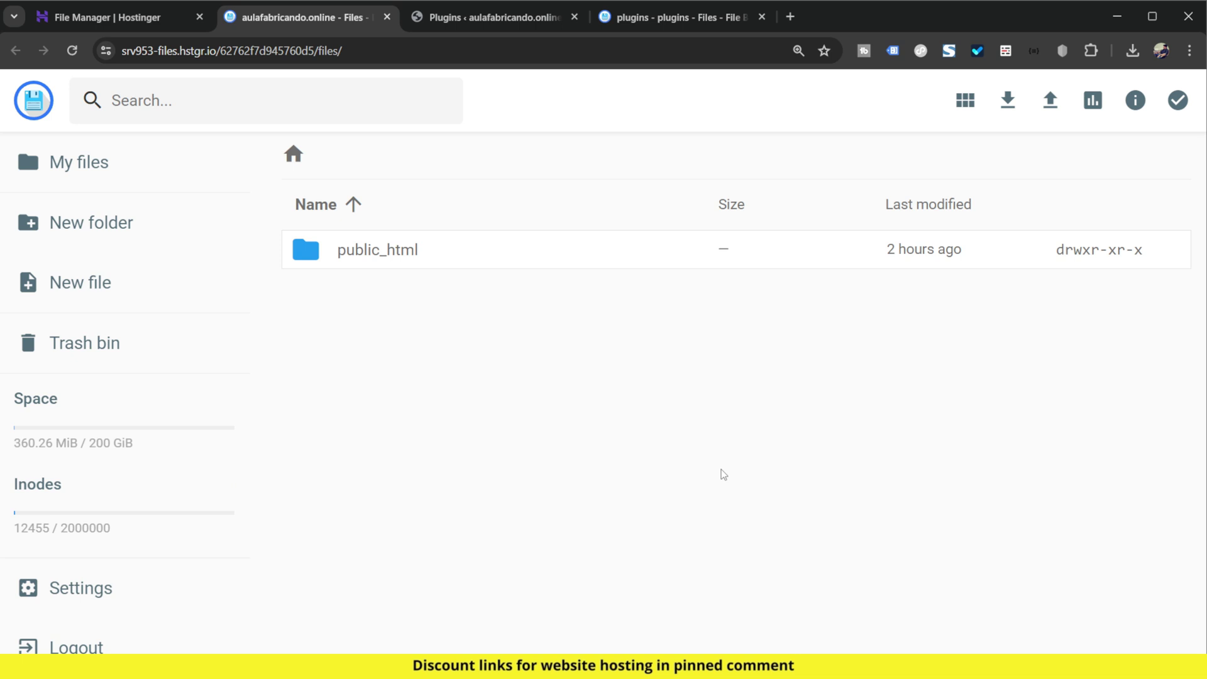
Step: Open the website's plugins folder inside public_html/wp-content
double_click(501, 261)
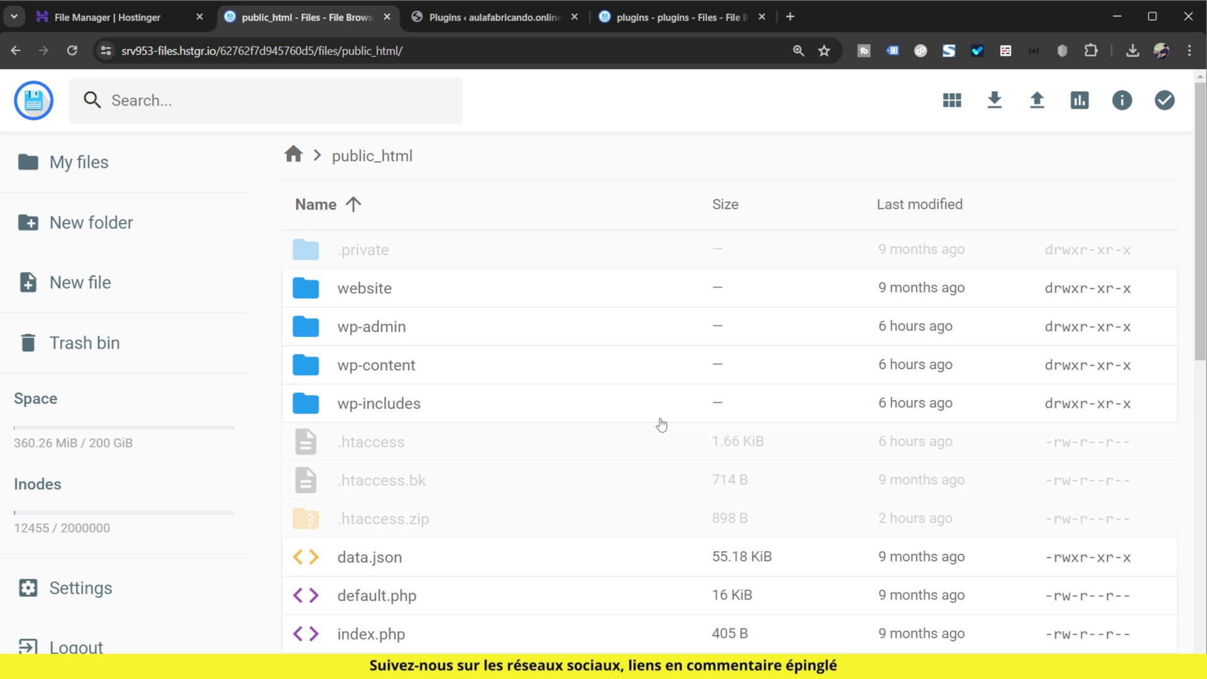
double_click(485, 369)
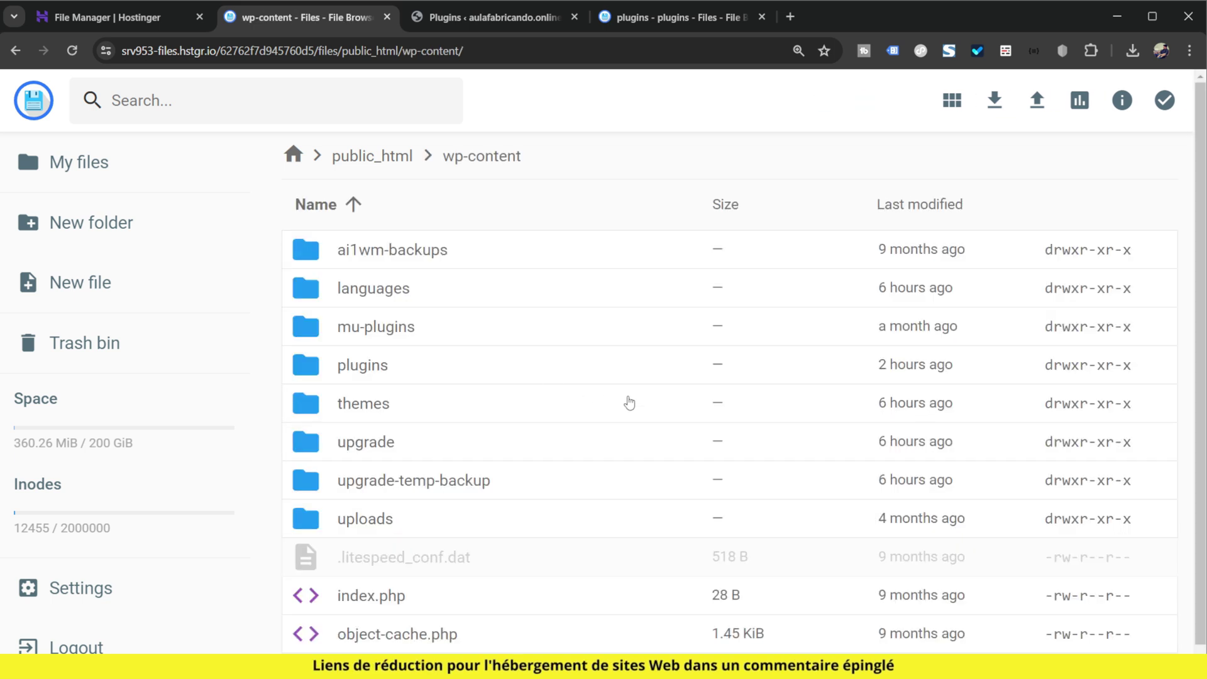
double_click(411, 362)
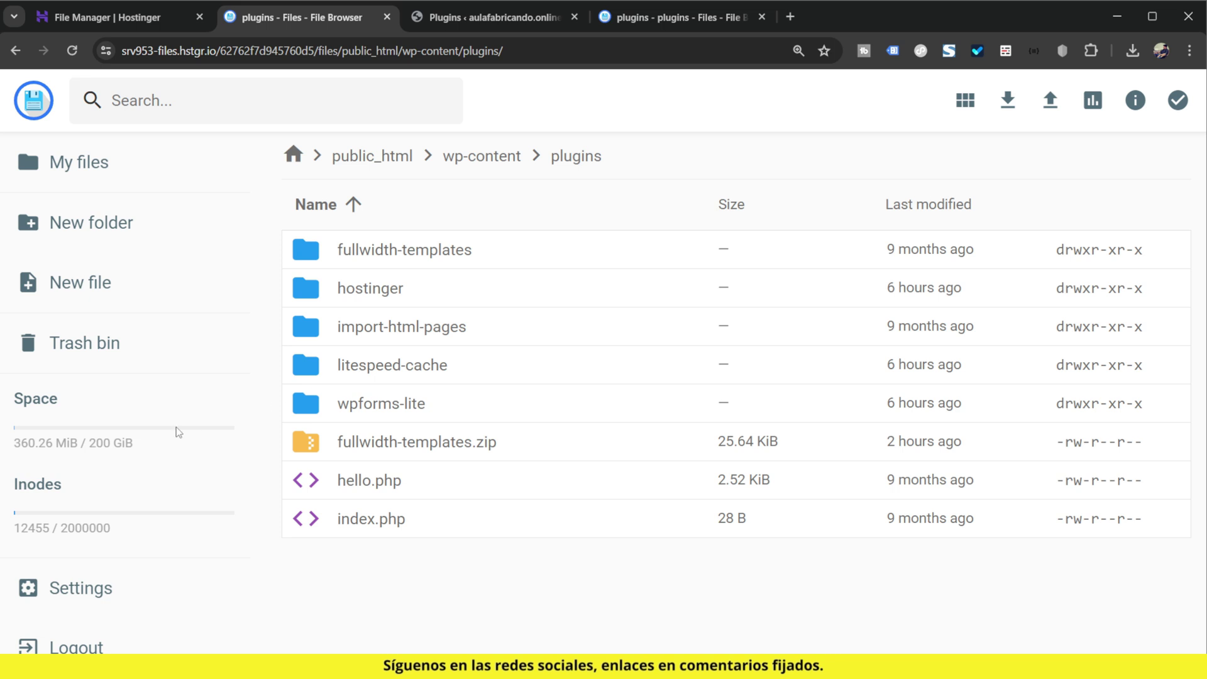
Step: Check the Fullwidth Page Templates entry in the WordPress plugin list against the folders in the file browser
left_click(450, 26)
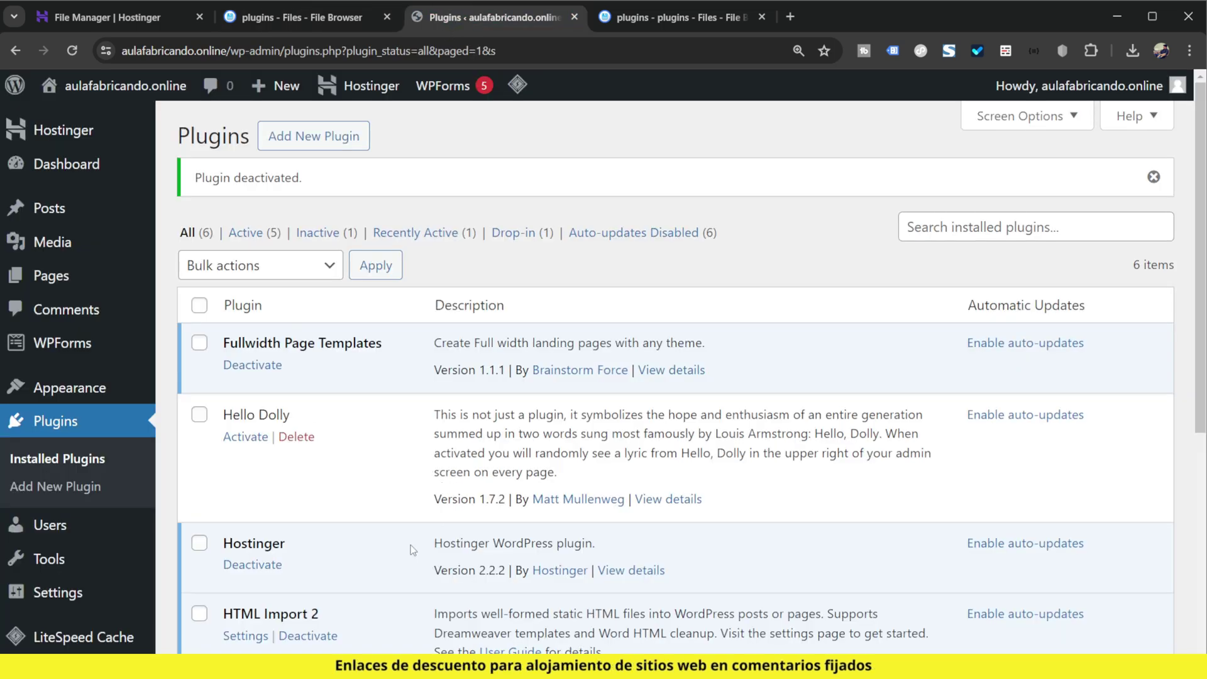
left_click_drag(224, 340, 292, 343)
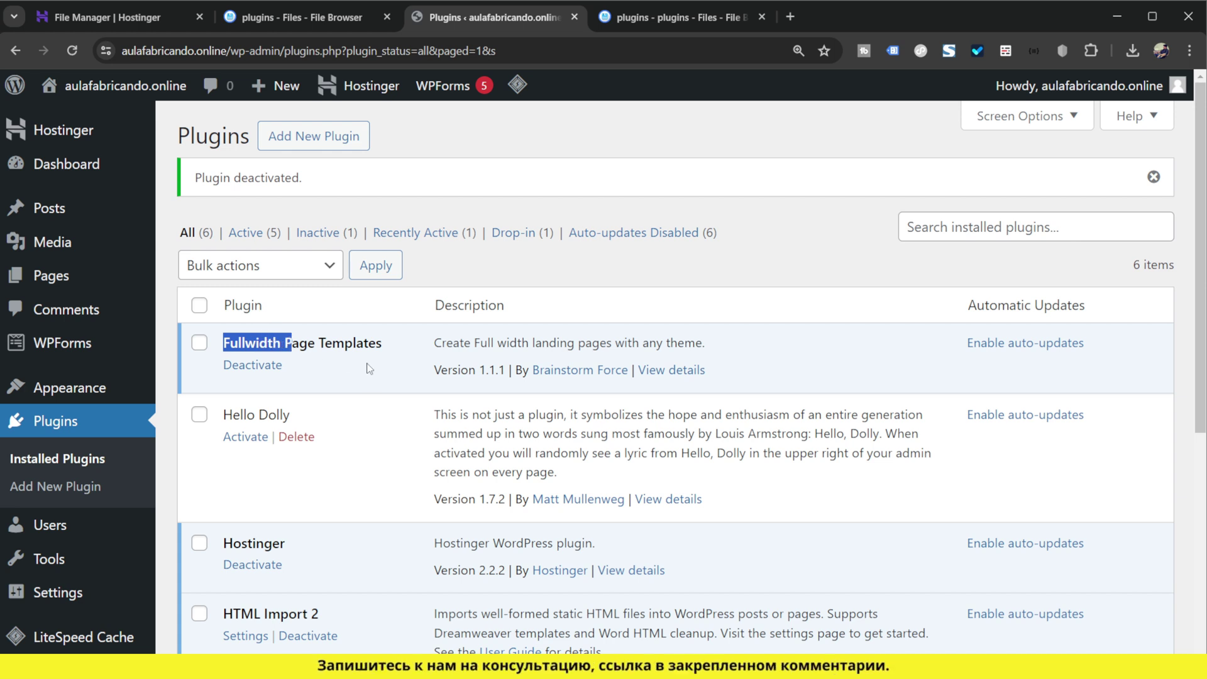
left_click(396, 372)
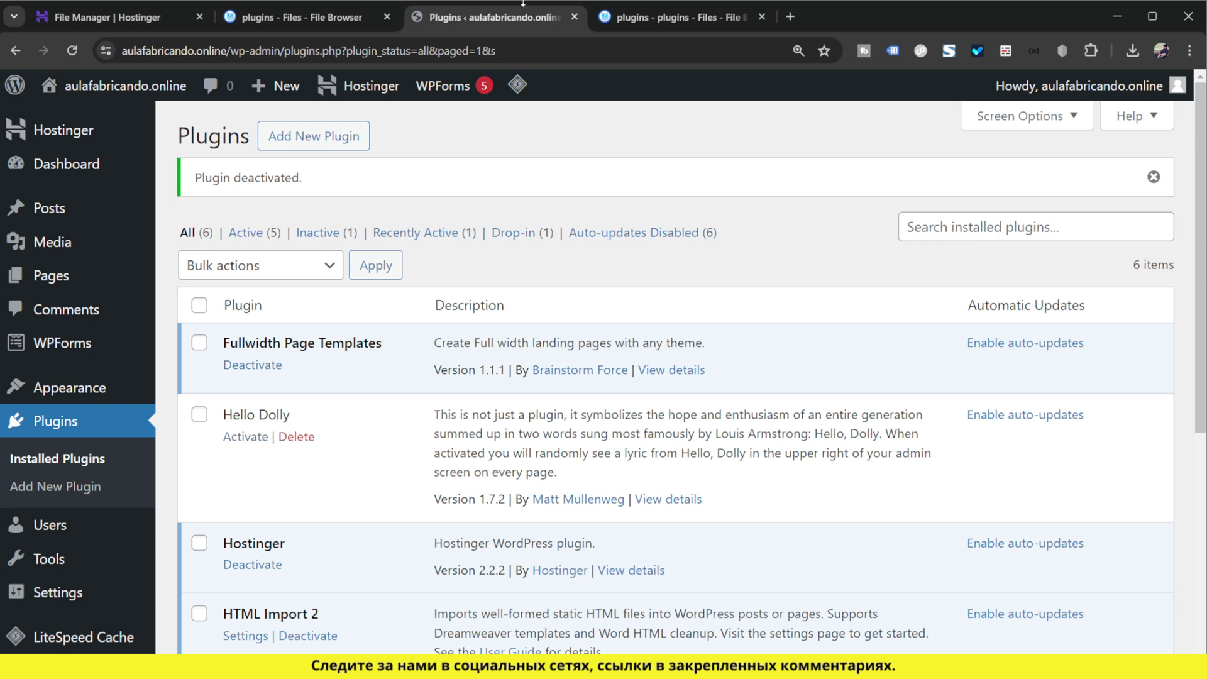
left_click(302, 17)
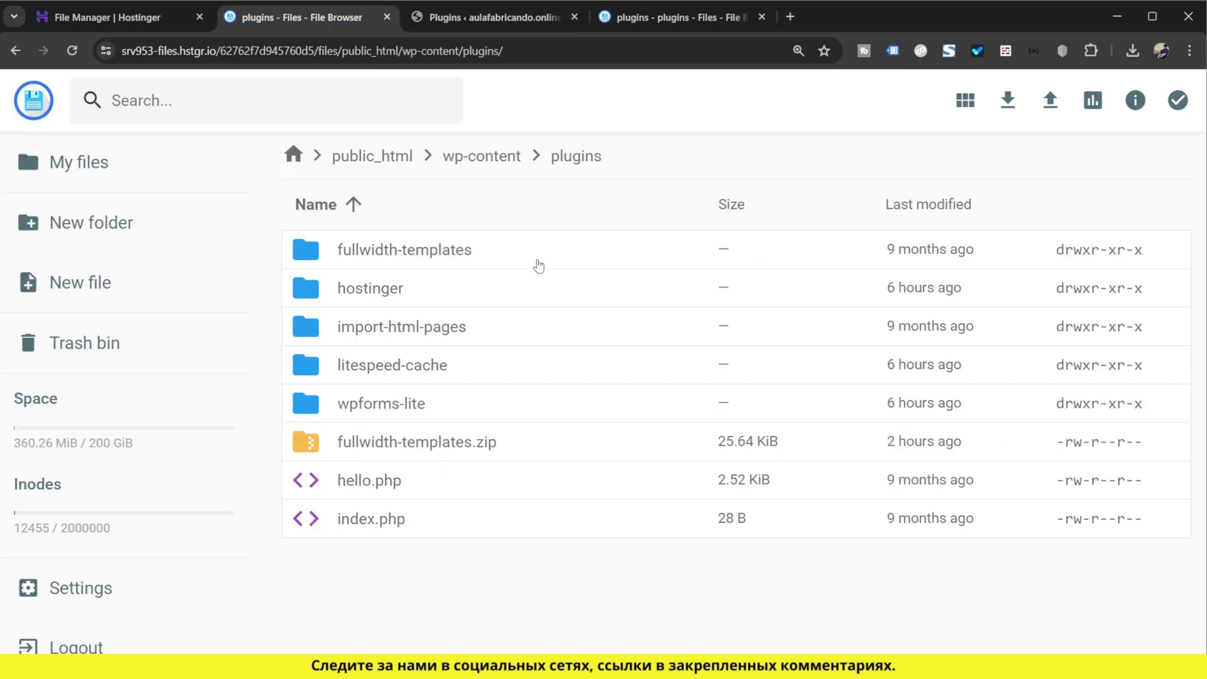
Step: Rename the fullwidth-templates plugin folder to fullwidth-templates_
left_click(497, 256)
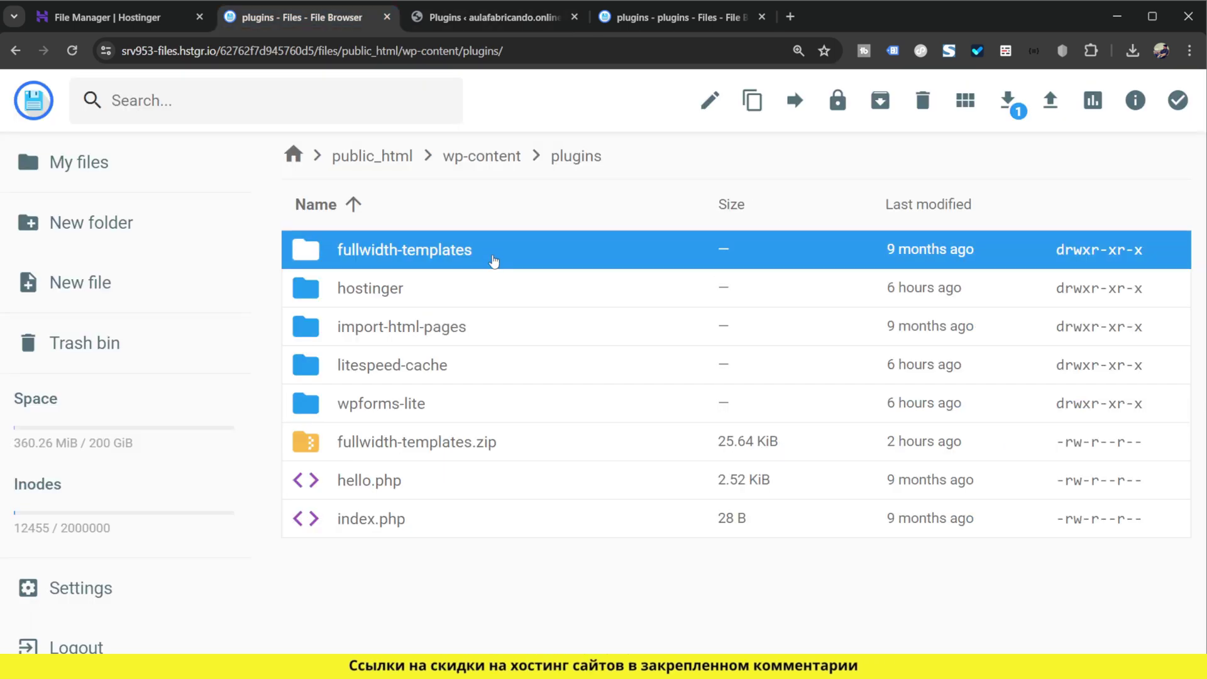
right_click(493, 250)
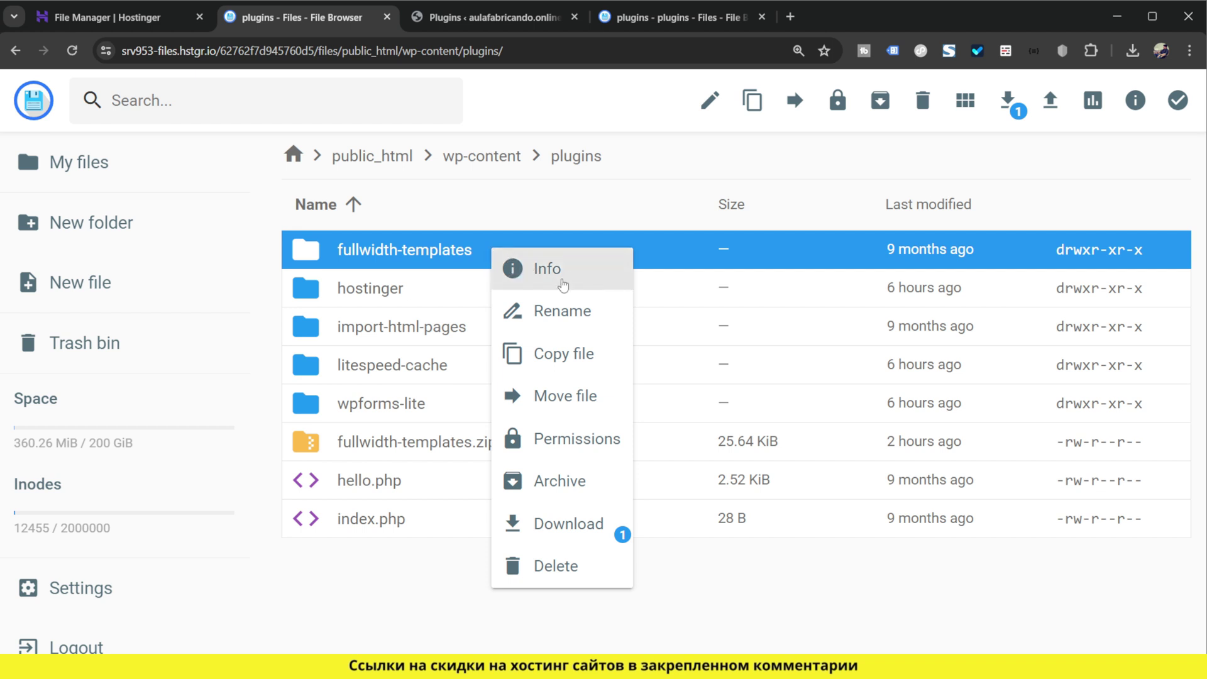
left_click(585, 316)
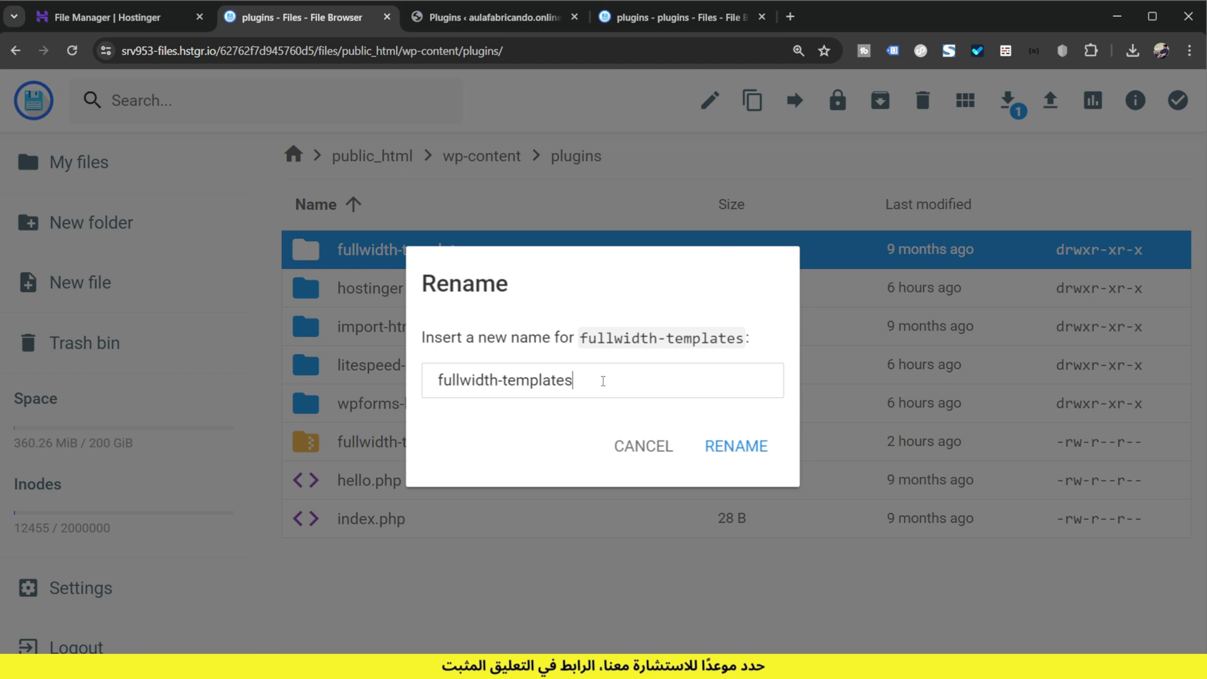
type("_")
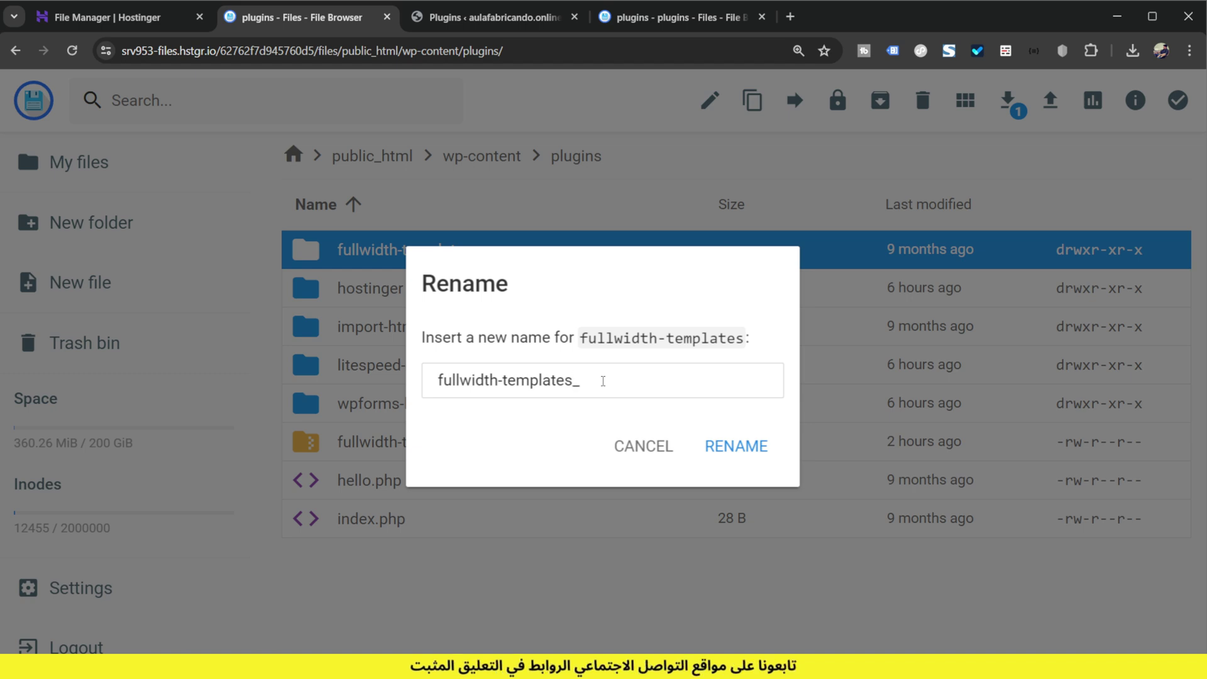
left_click(732, 463)
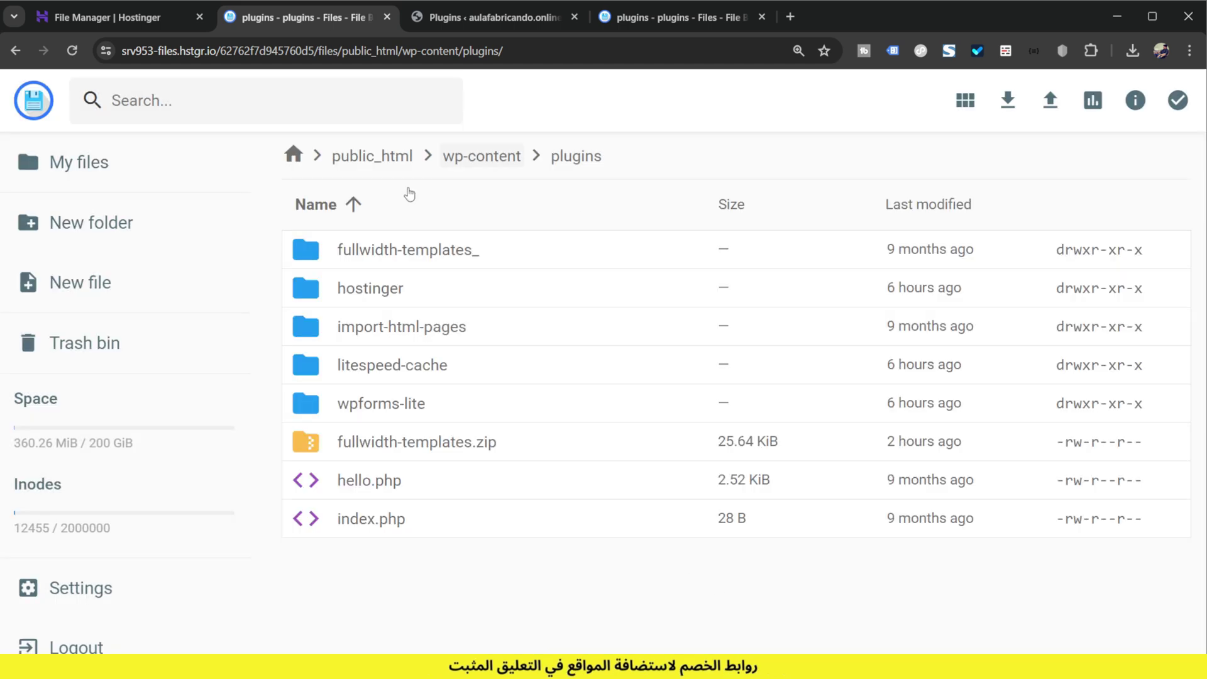
Step: Reload the WordPress plugins page and compare the status of Fullwidth Page Templates with its renamed folder
left_click(474, 19)
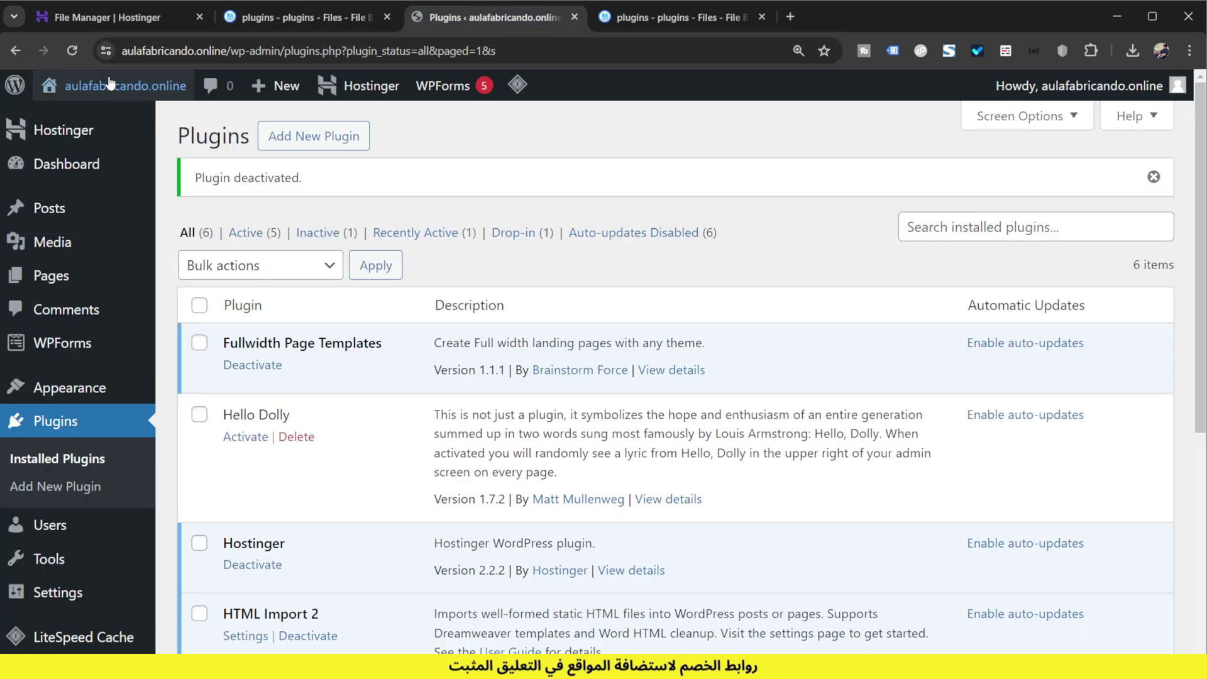
left_click(74, 51)
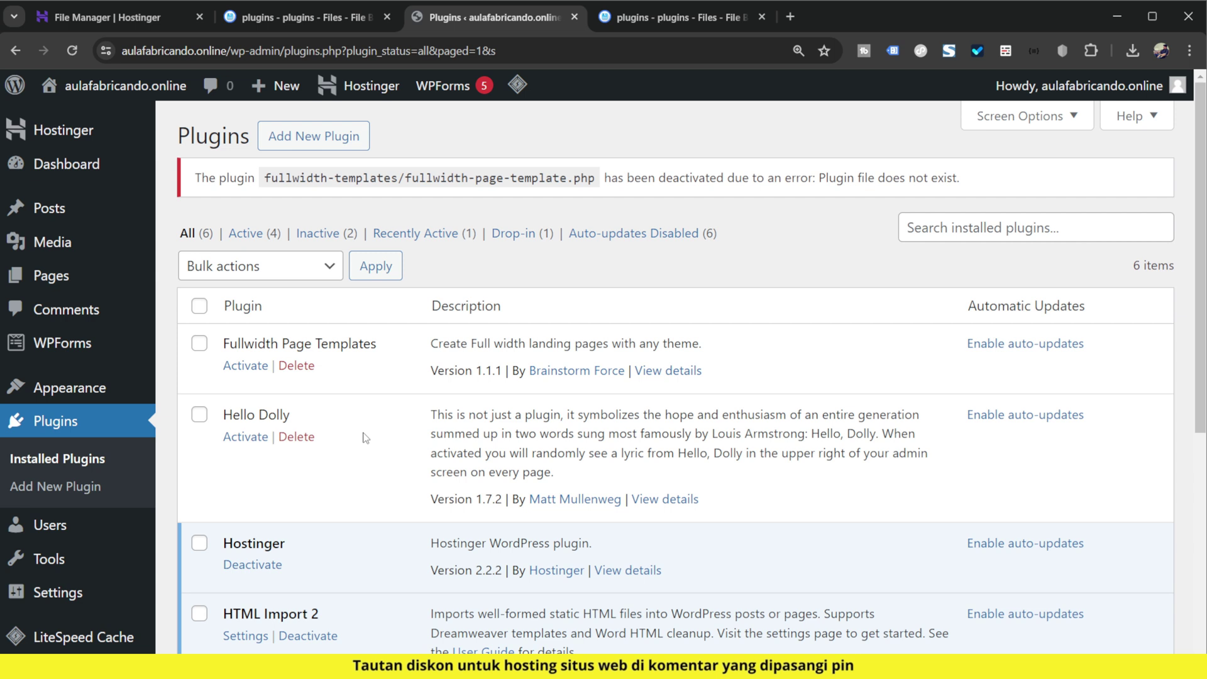
left_click(340, 24)
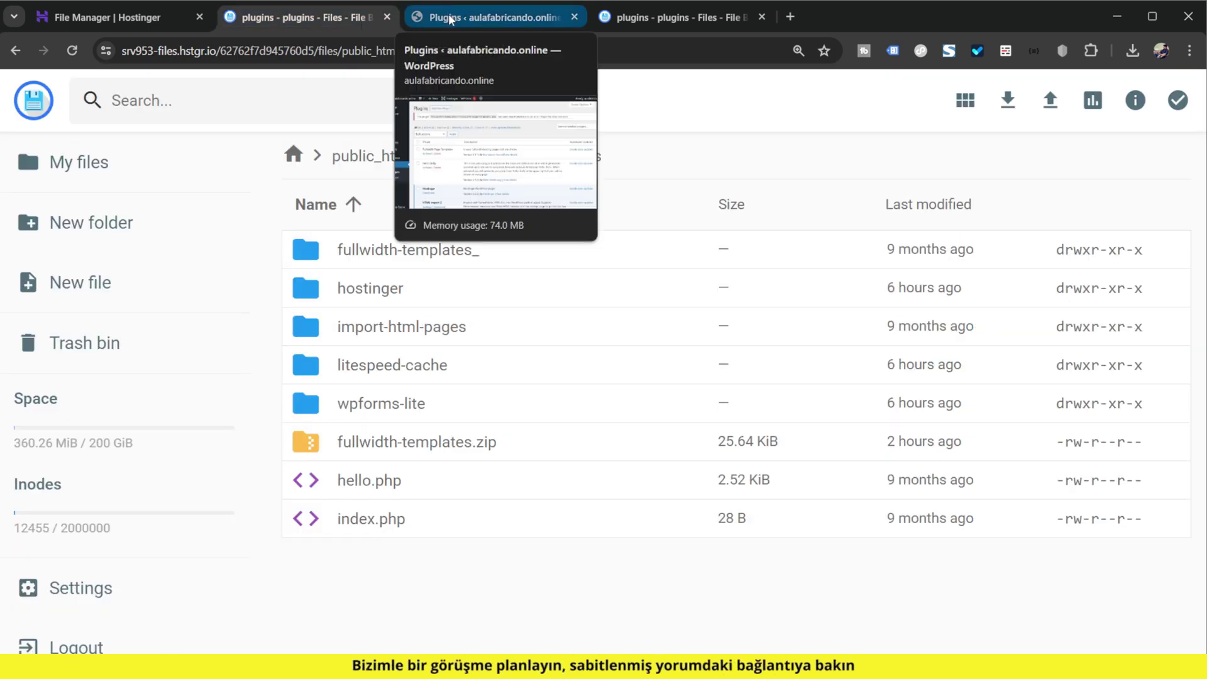
left_click(469, 288)
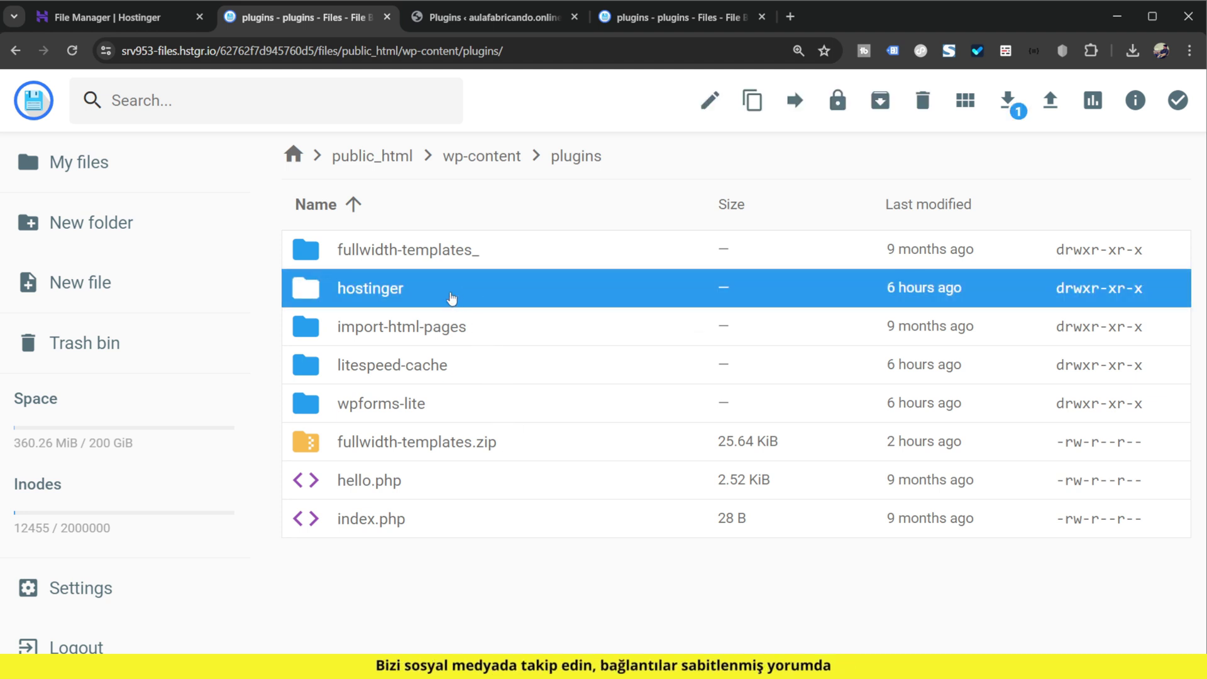
left_click(538, 15)
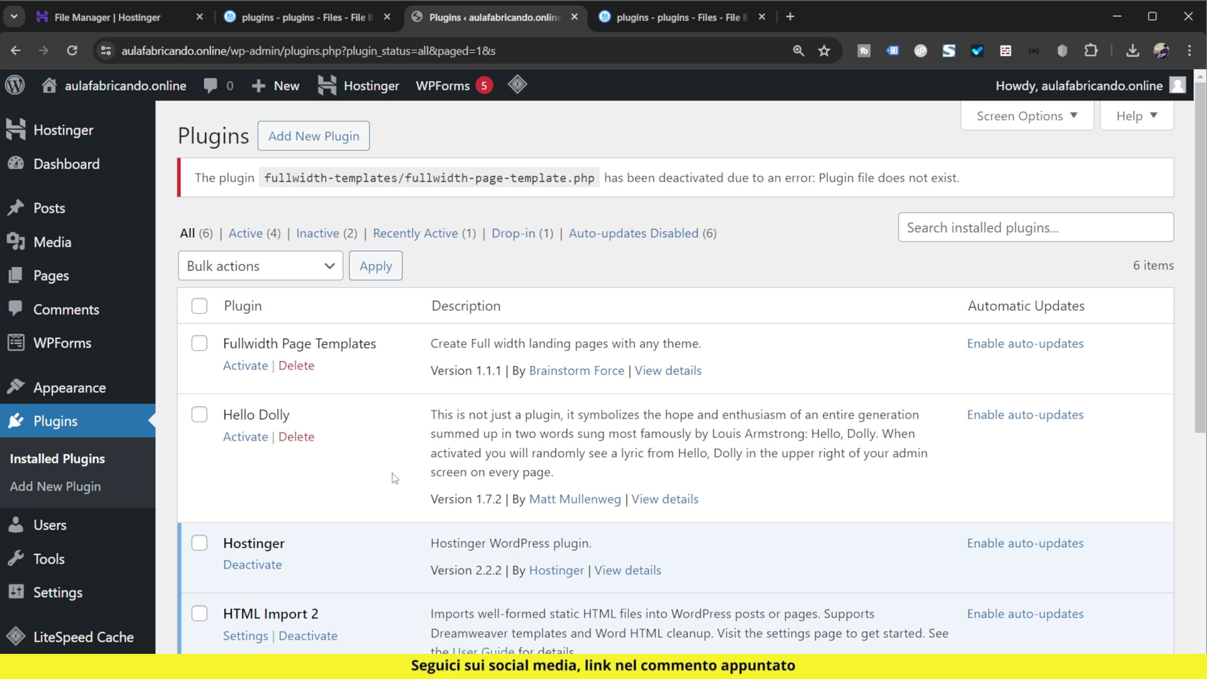
Step: Rename the fullwidth-templates_ plugin folder back to fullwidth-templates
left_click(320, 22)
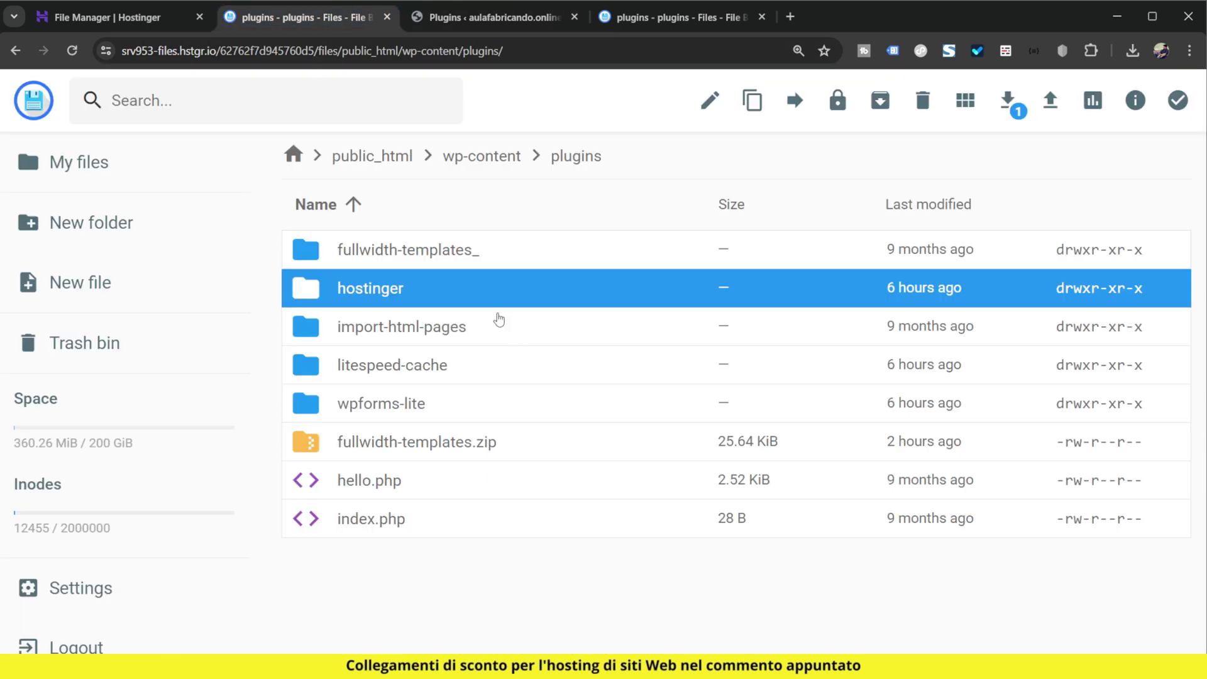
left_click(474, 251)
right_click(474, 251)
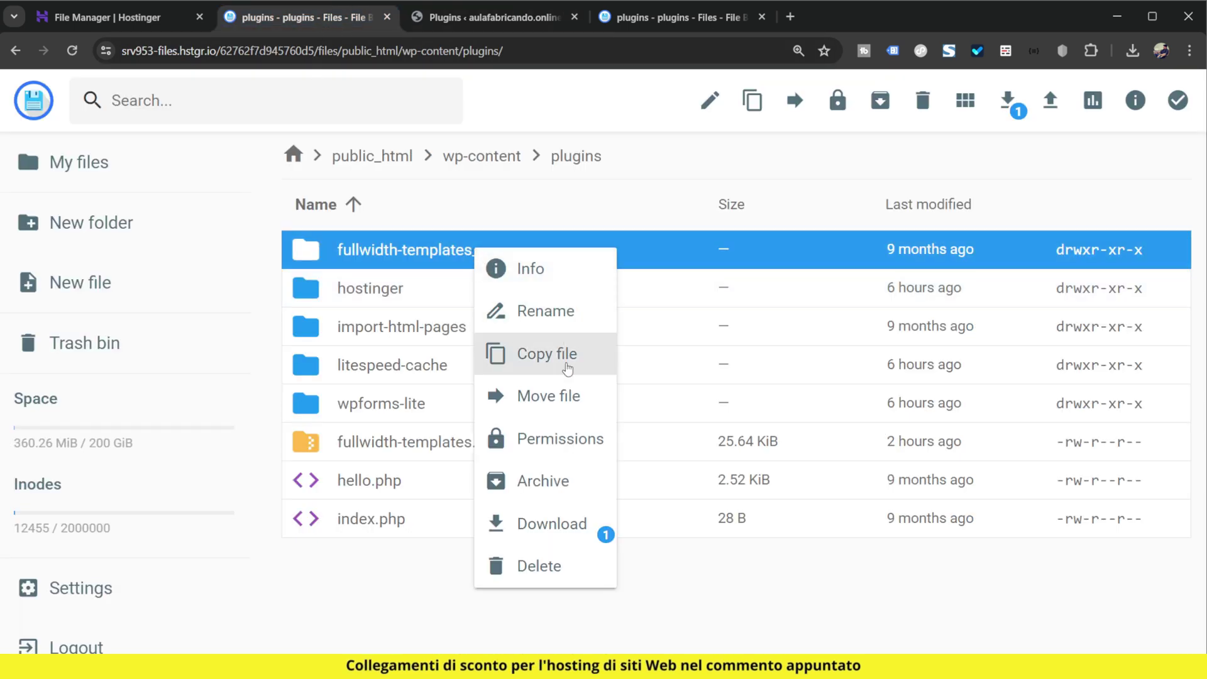
left_click(564, 312)
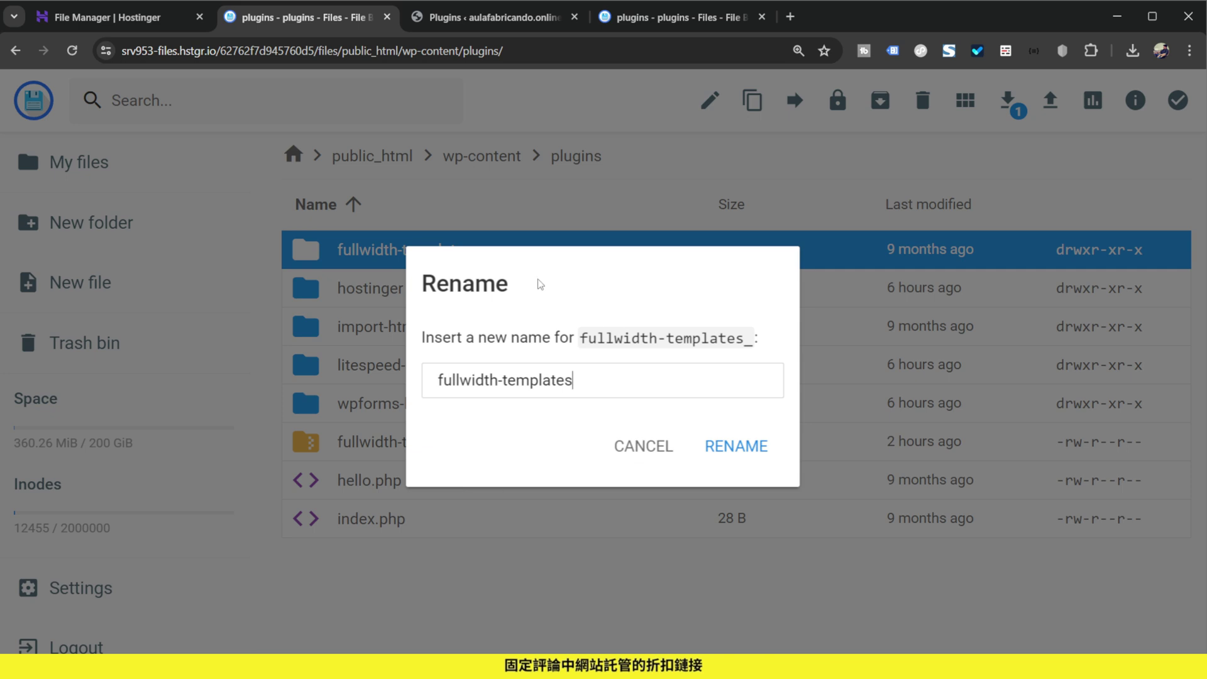
left_click(774, 453)
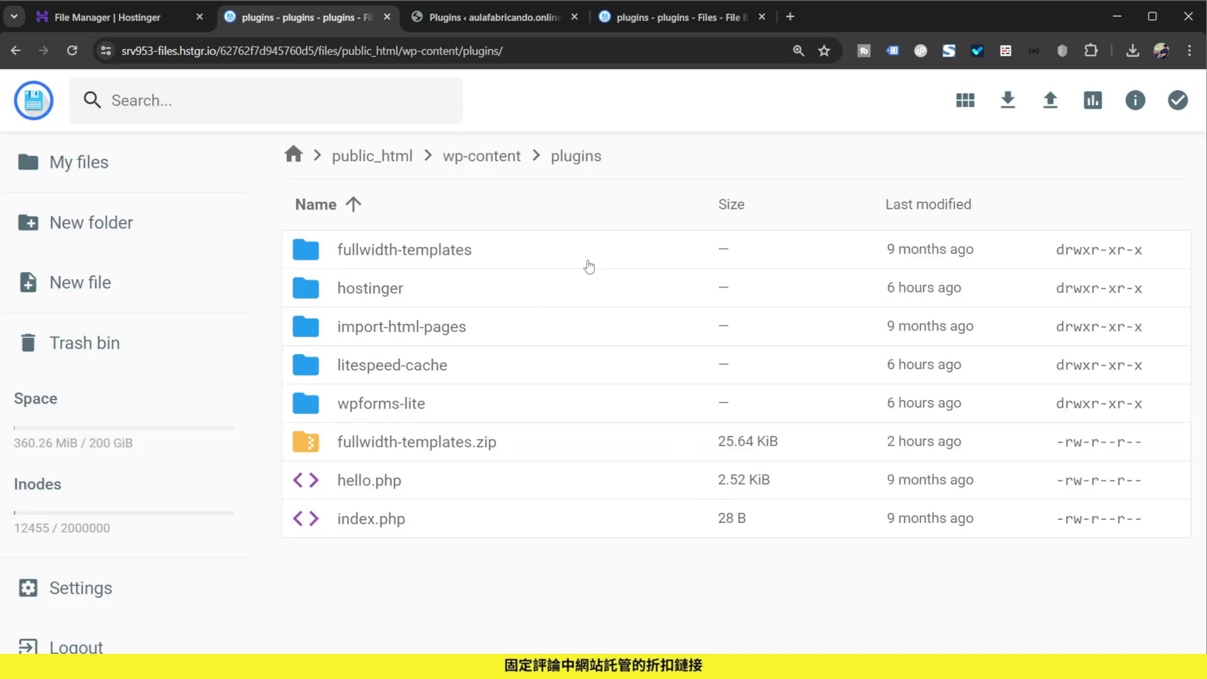
Step: Reload the WordPress plugins page and activate Fullwidth Page Templates
left_click(530, 15)
key("F5")
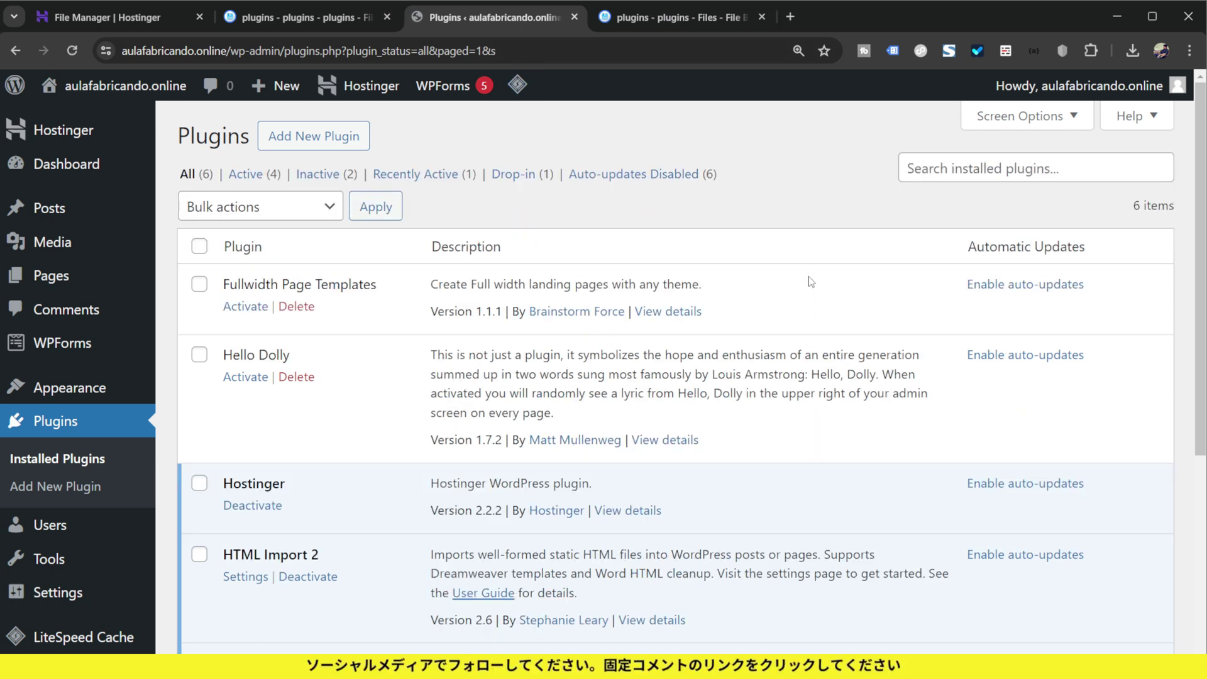
left_click(243, 309)
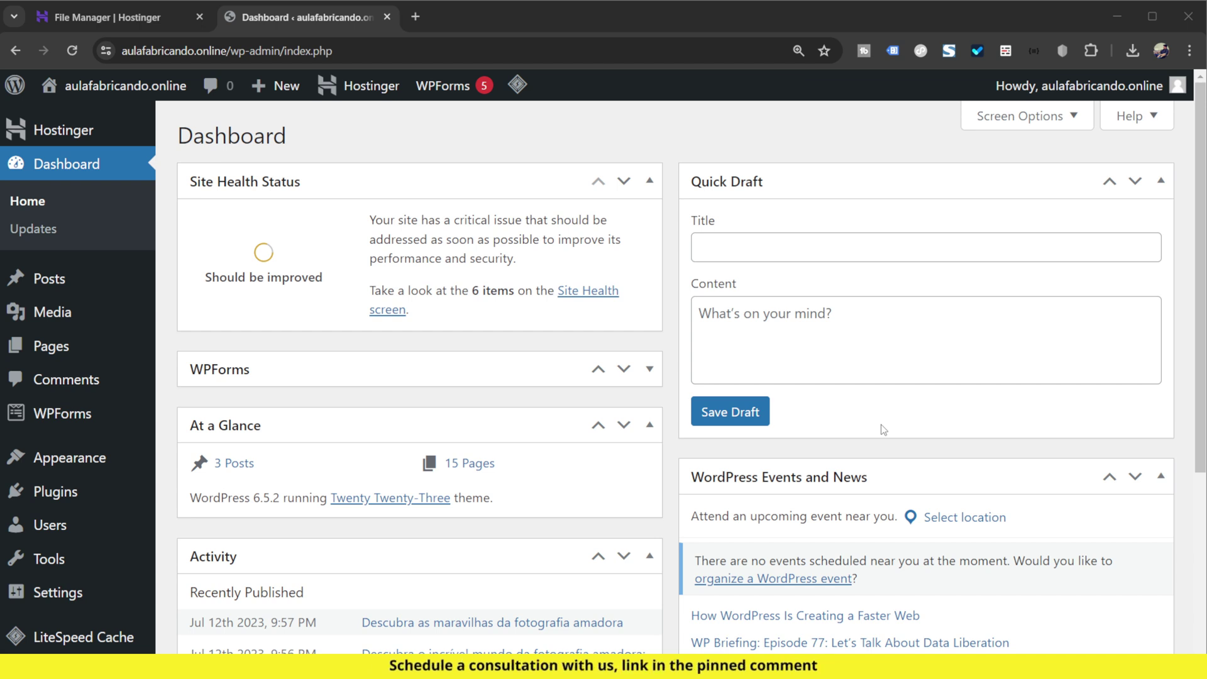
Step: Activate the Twenty Twenty-Four theme in the WordPress appearance settings
left_click(104, 462)
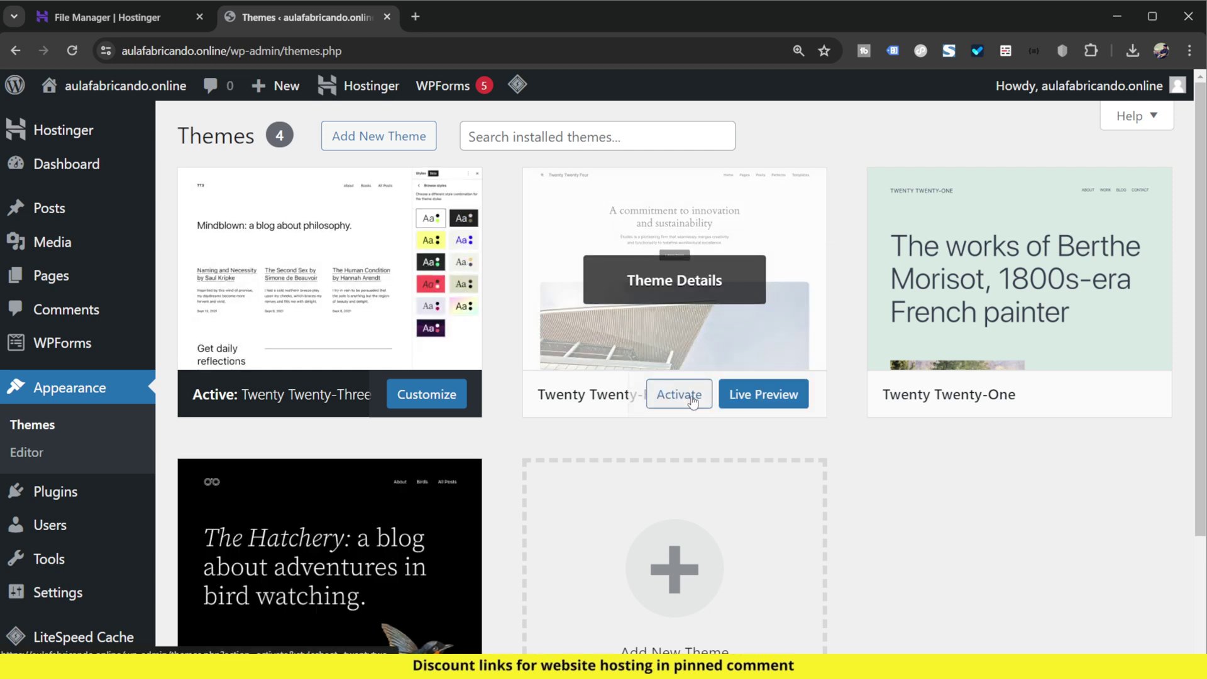
key("ctrl+plus")
key("ctrl+plus")
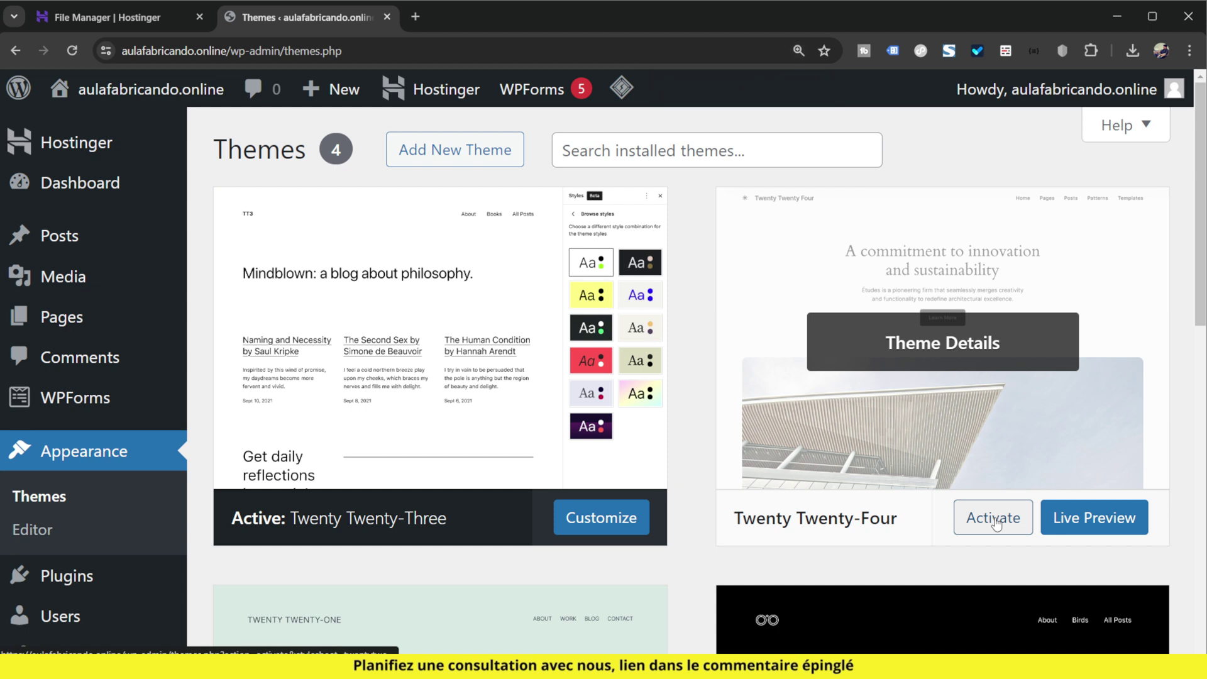
left_click(993, 518)
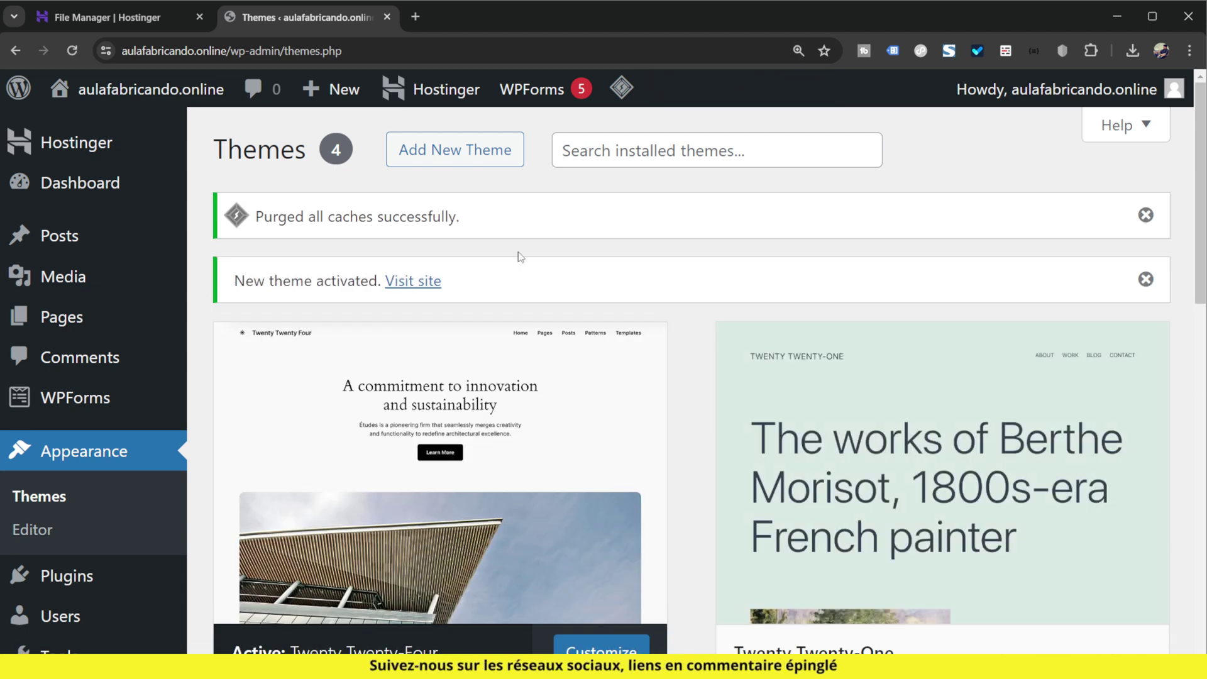
Step: View the website's front page in a separate tab with the newly activated theme, and close that tab
mouse_move(151, 89)
middle_click(100, 130)
left_click(440, 17)
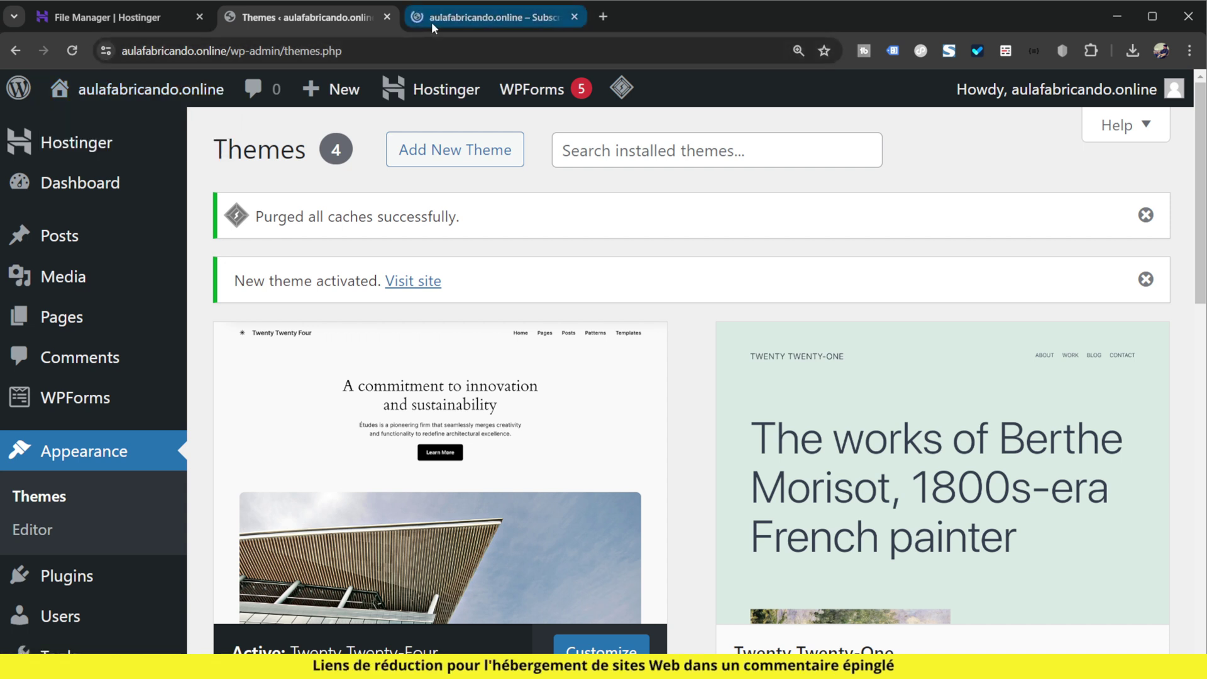
left_click(574, 17)
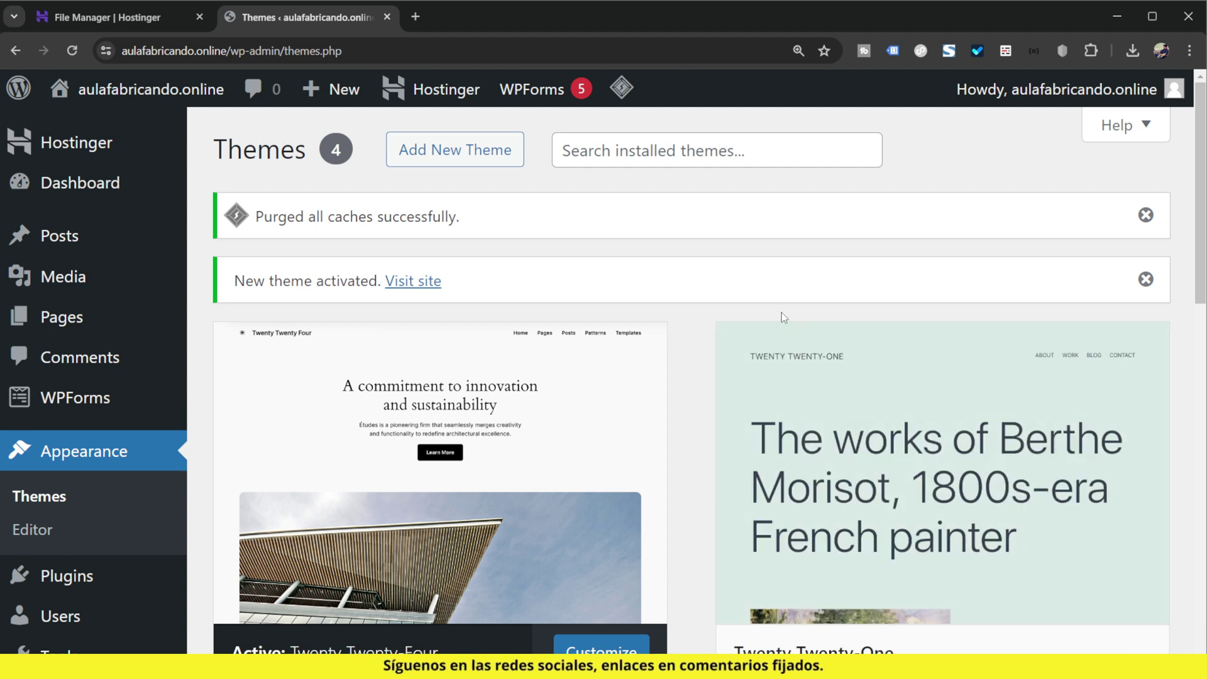
Step: Open the website's themes folder inside public_html/wp-content from Hostinger's File Manager
left_click(91, 18)
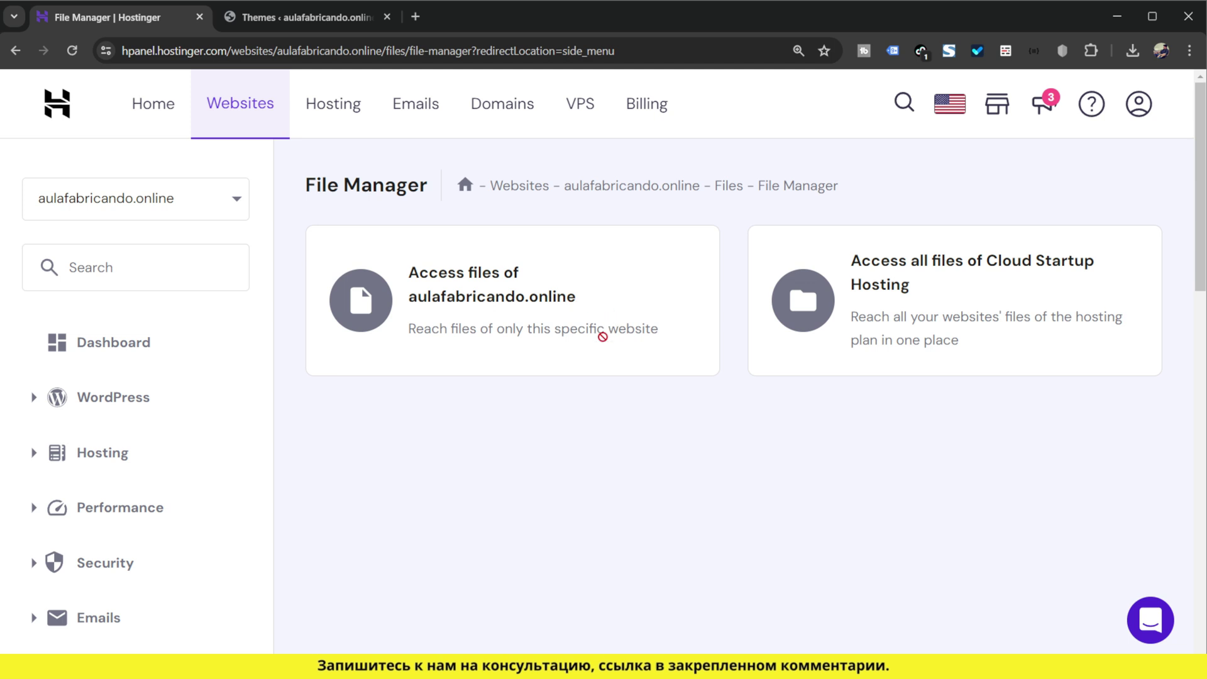
left_click(603, 334)
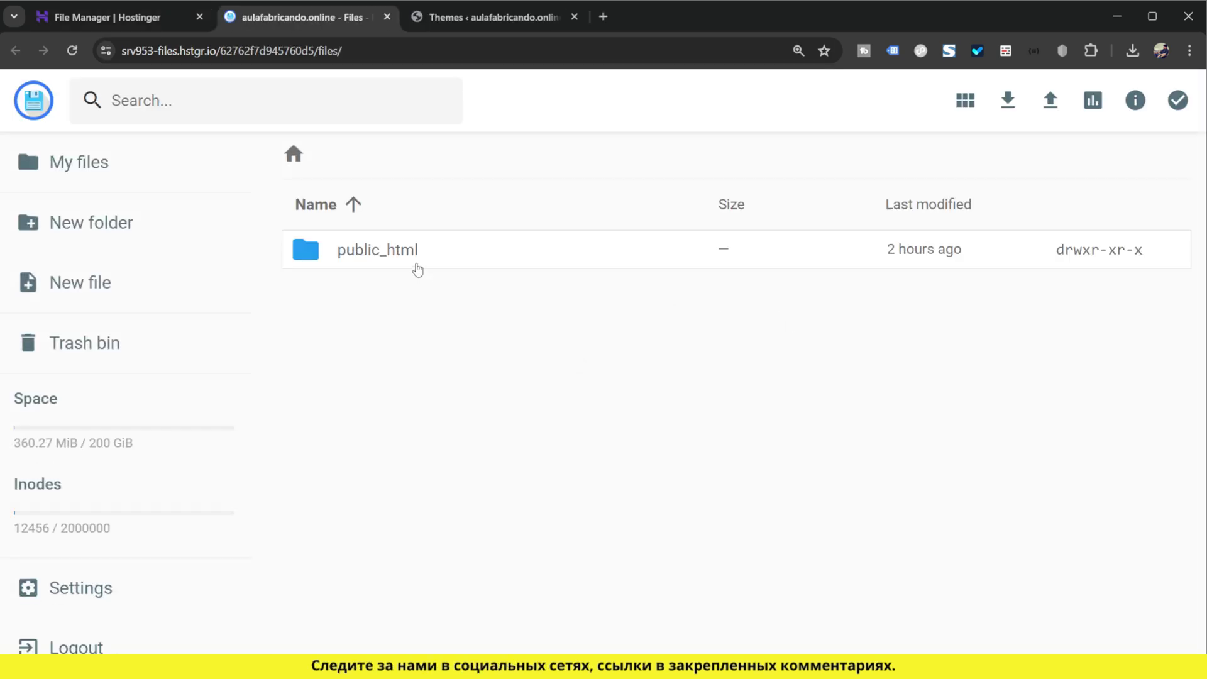
double_click(416, 266)
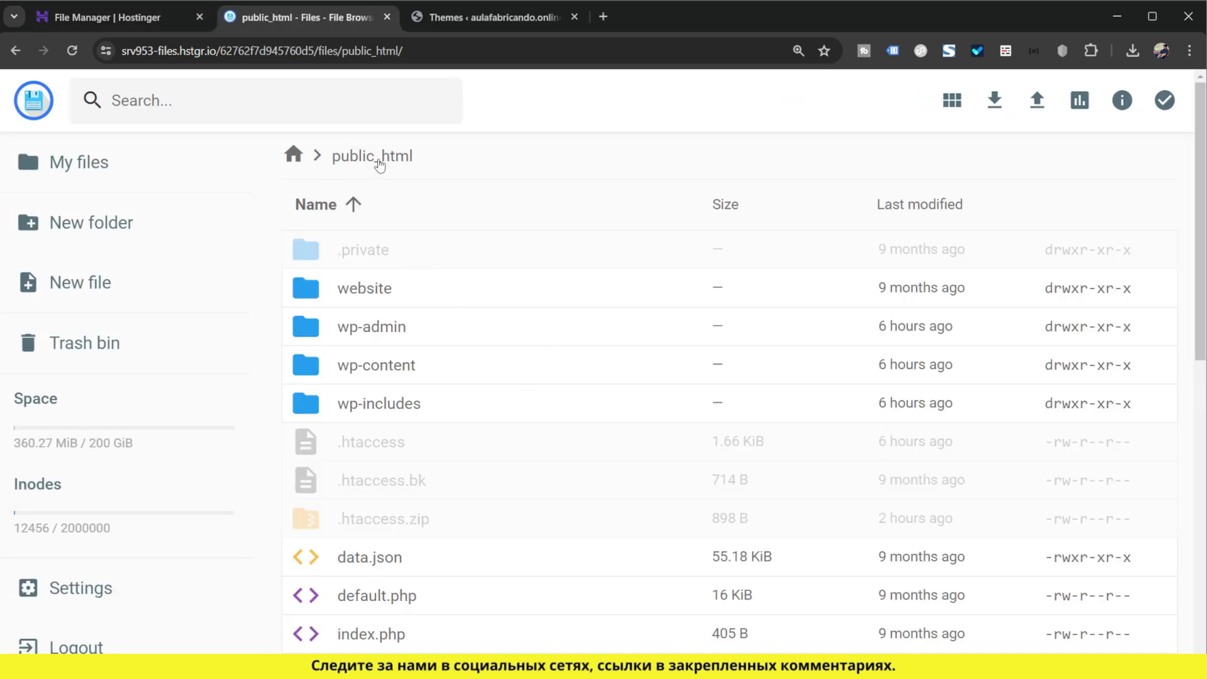
double_click(447, 368)
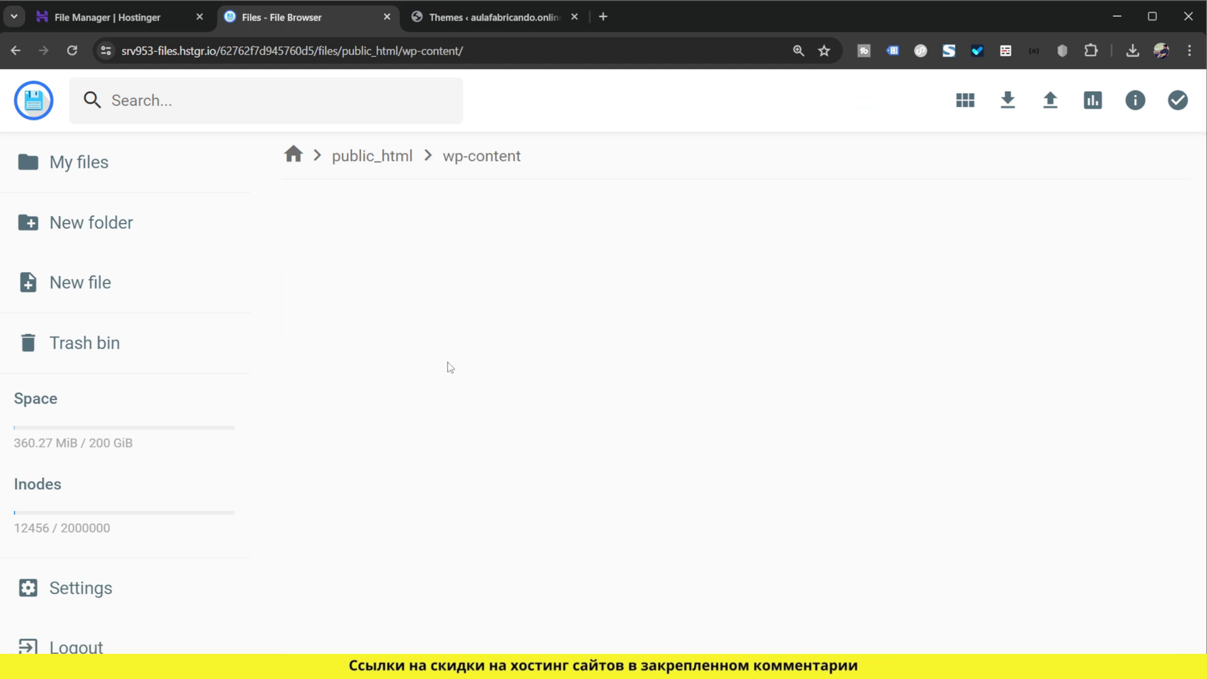
left_click(395, 410)
double_click(395, 410)
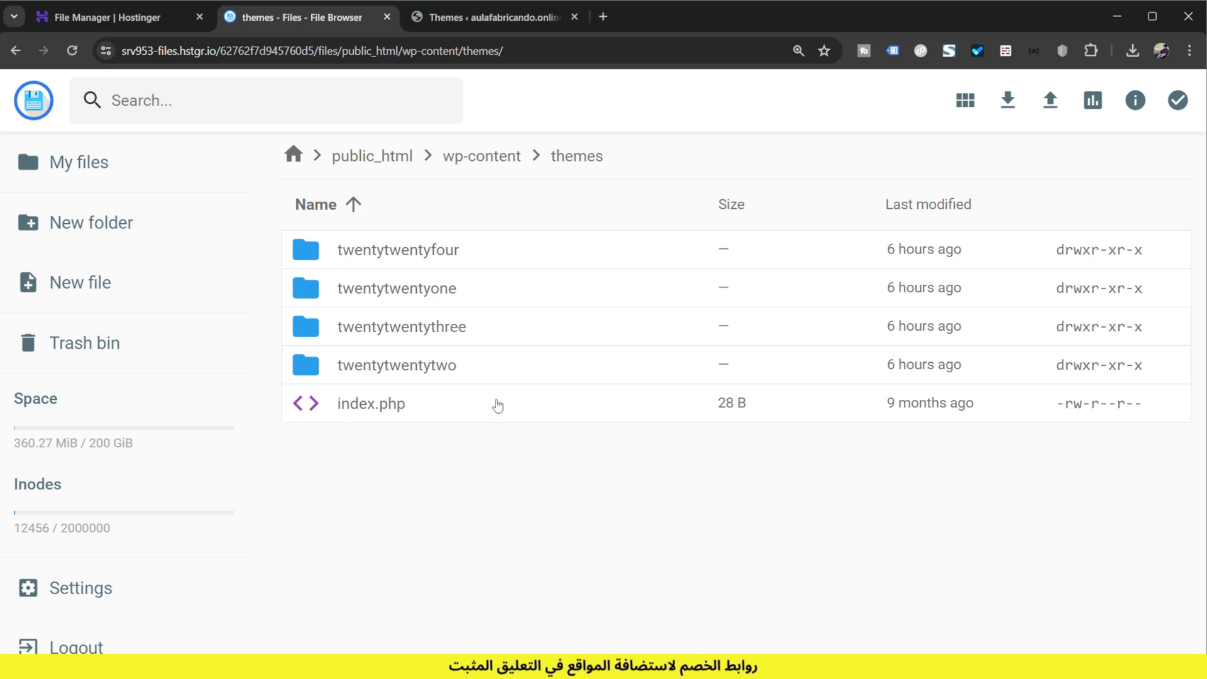
Step: Open the database of aulafabricando.online in phpMyAdmin from the Hostinger panel
left_click(134, 18)
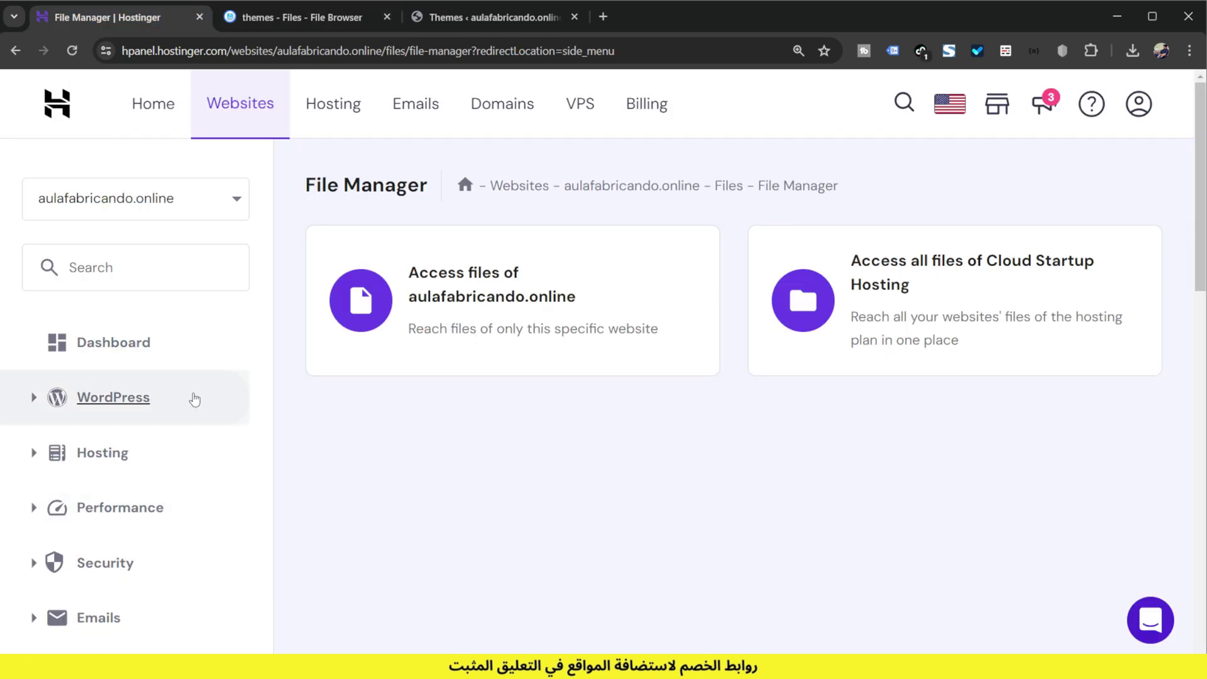
scroll(162, 481, "down", 9)
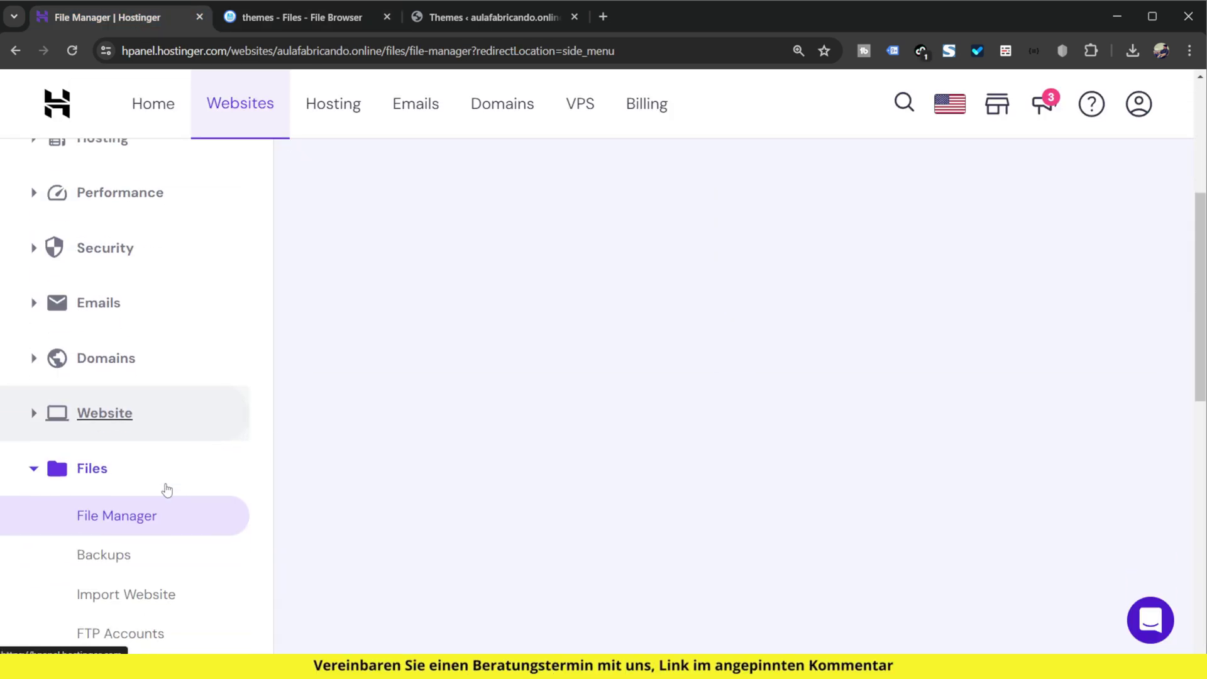
left_click(164, 488)
scroll(192, 503, "down", 1)
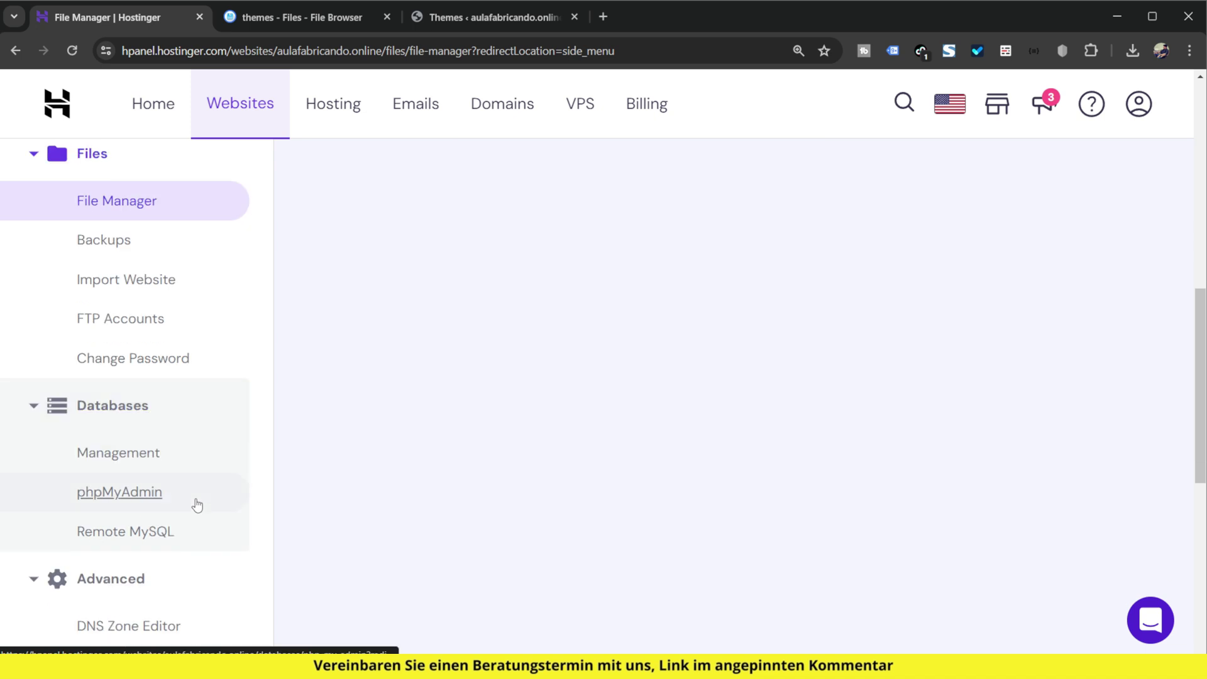
left_click(127, 490)
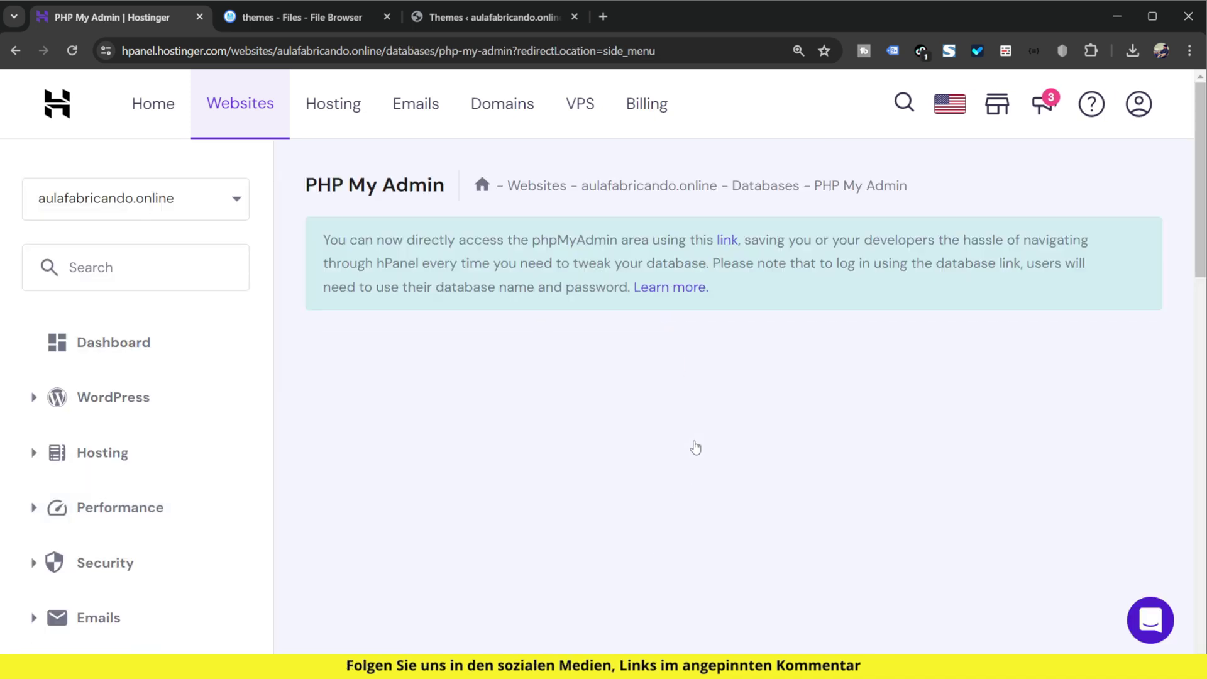
left_click(964, 496)
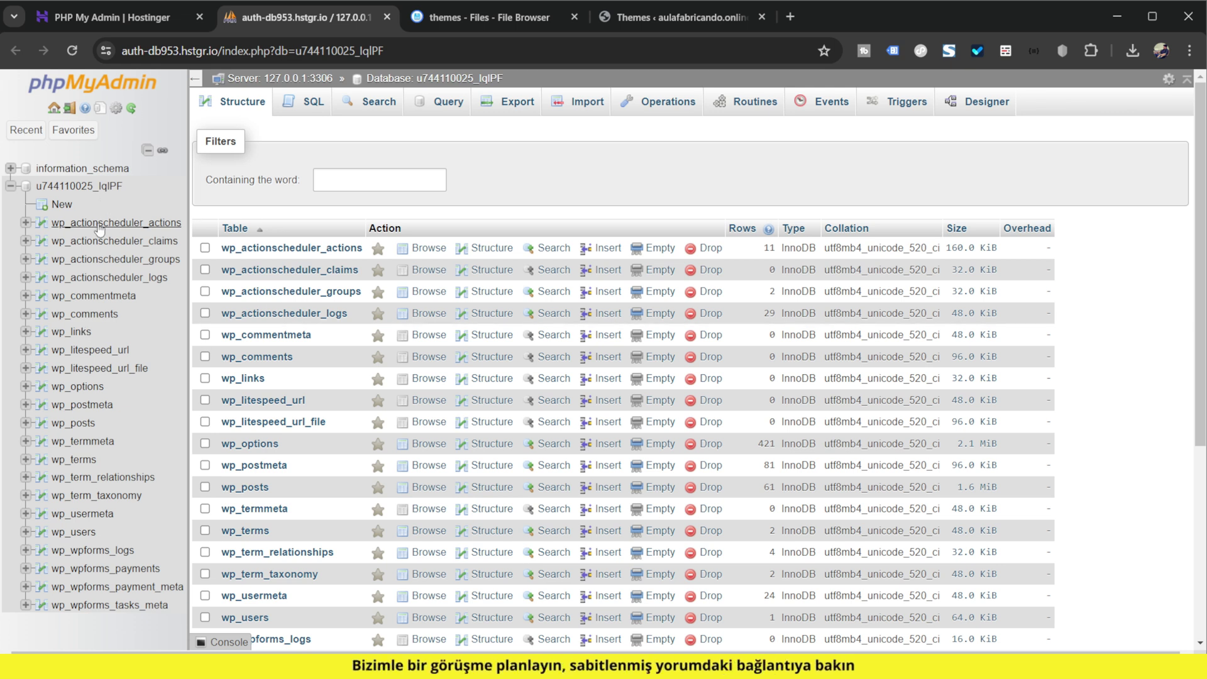
Step: Open the second page of the wp_options table and locate the template and stylesheet rows
left_click(78, 386)
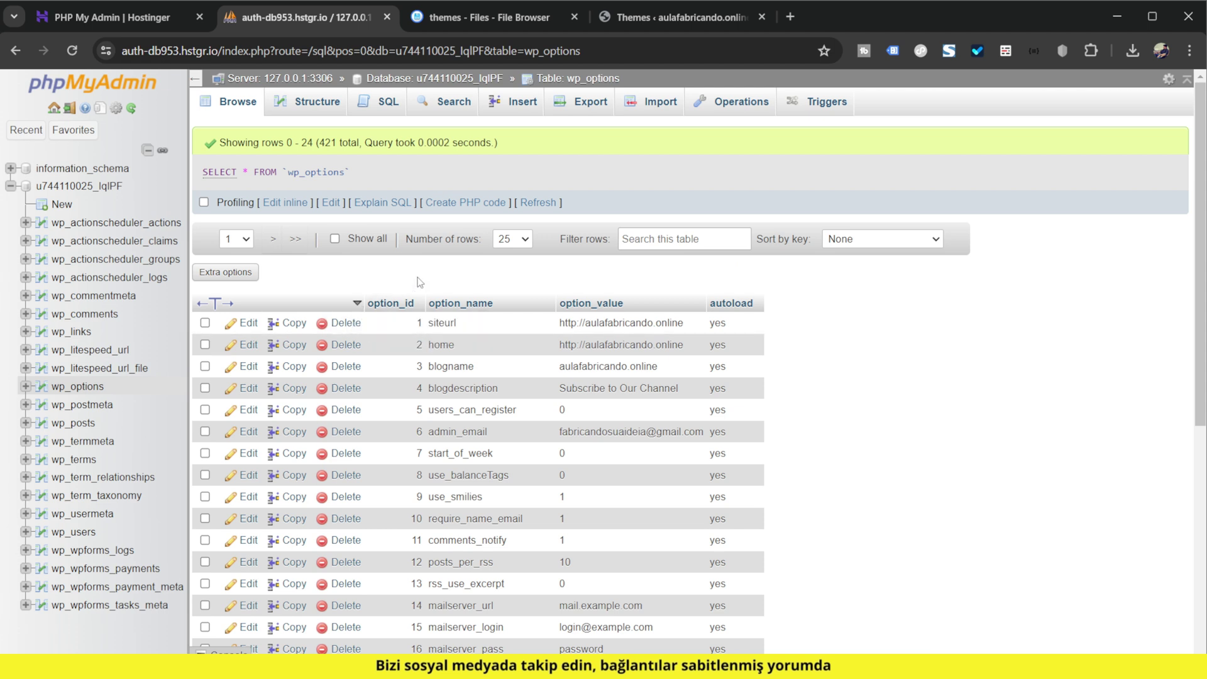
scroll(477, 280, "down", 5)
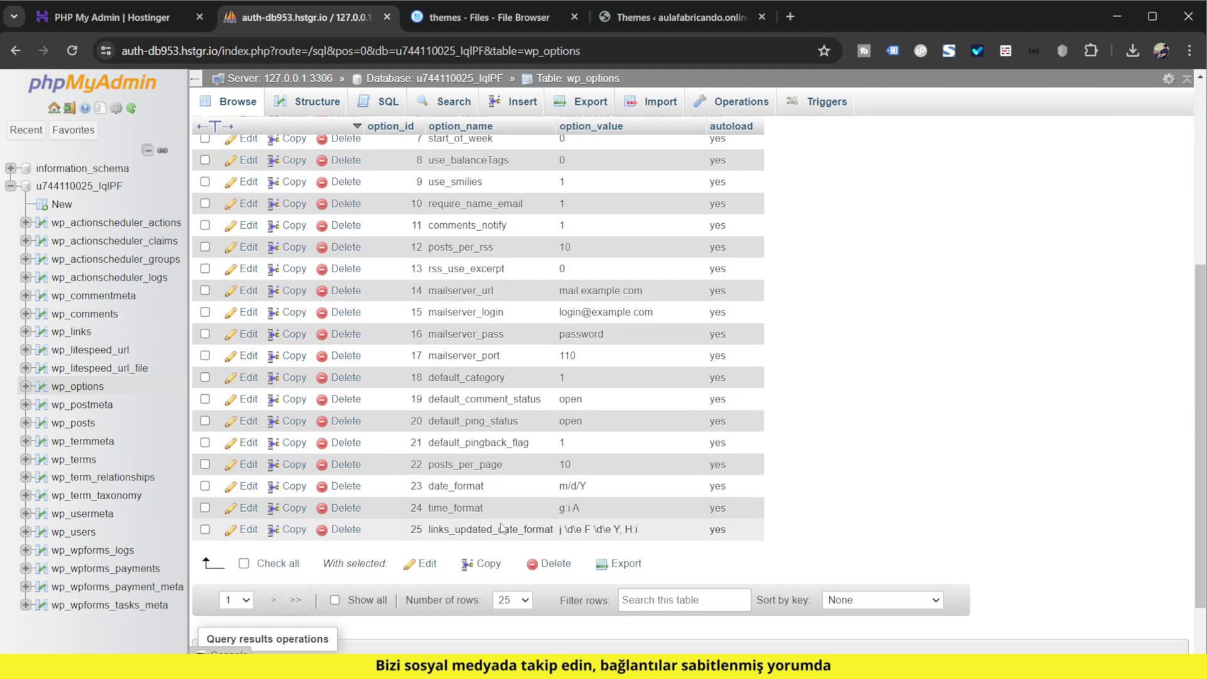
scroll(440, 503, "up", 5)
left_click(237, 239)
left_click(229, 280)
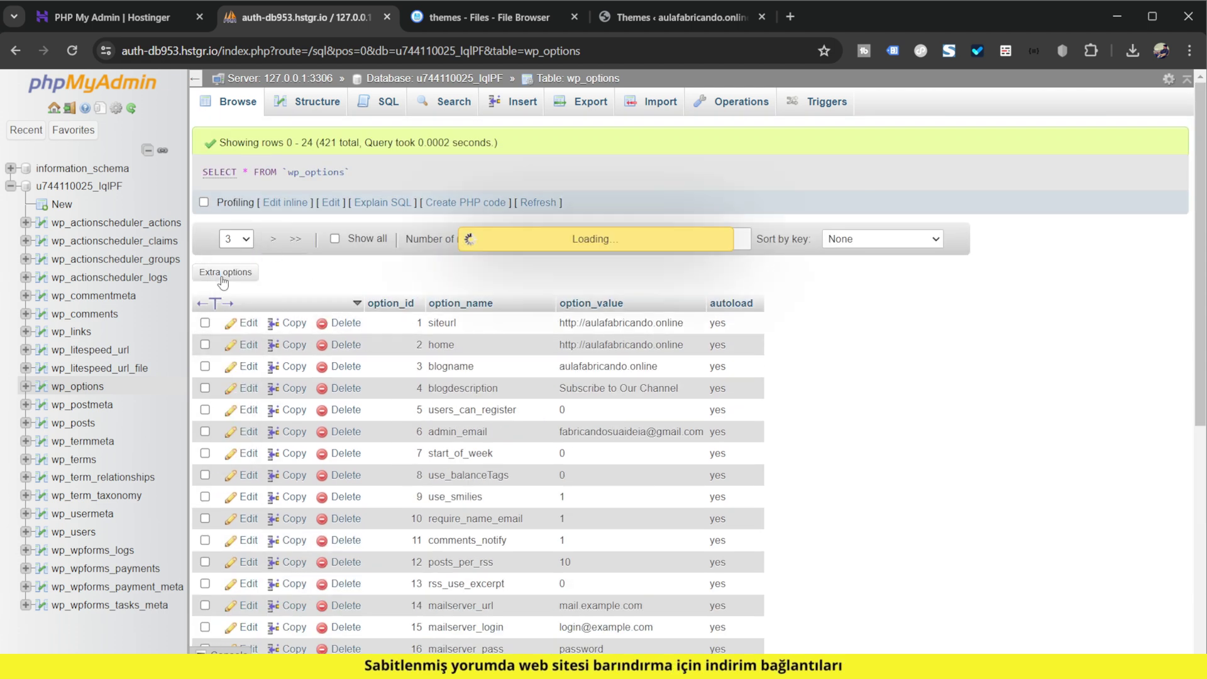
left_click(275, 239)
left_click(267, 267)
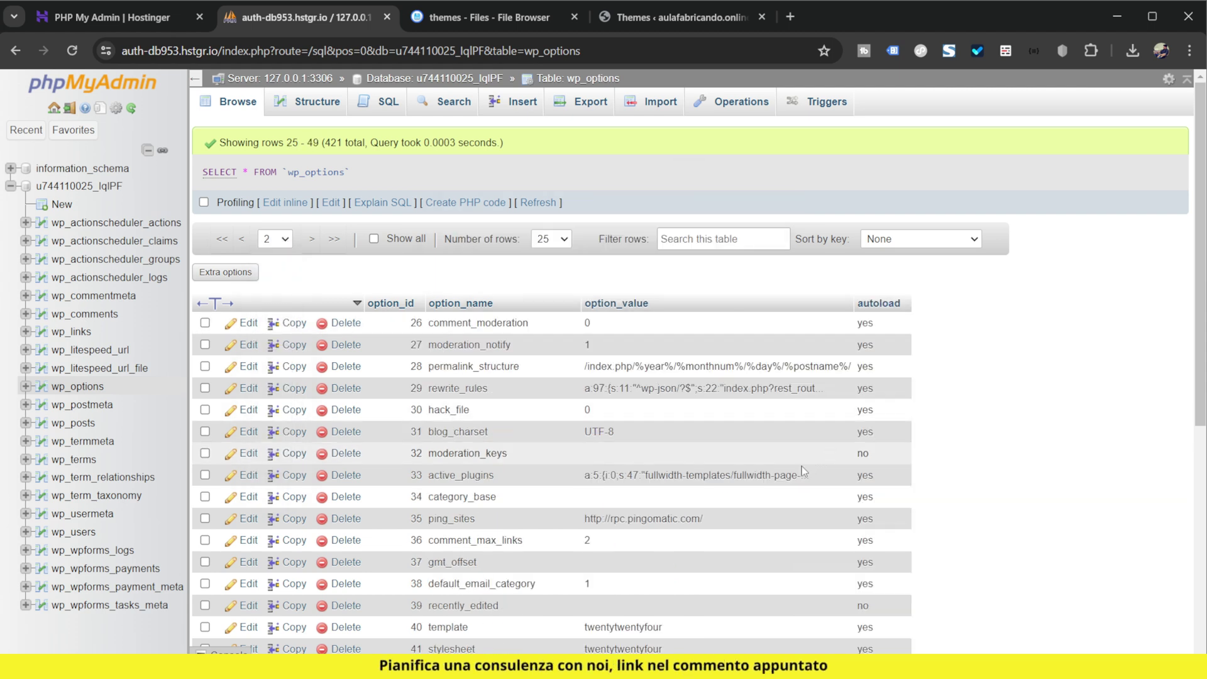
scroll(802, 466, "down", 4)
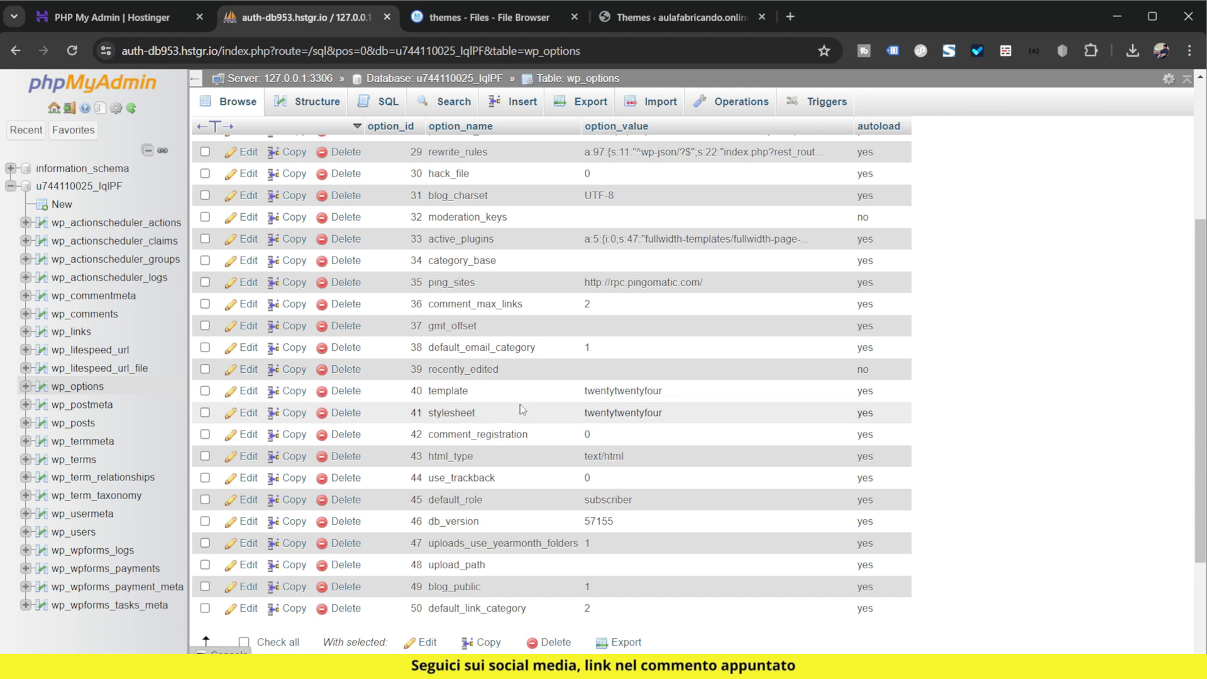
key("ctrl+plus")
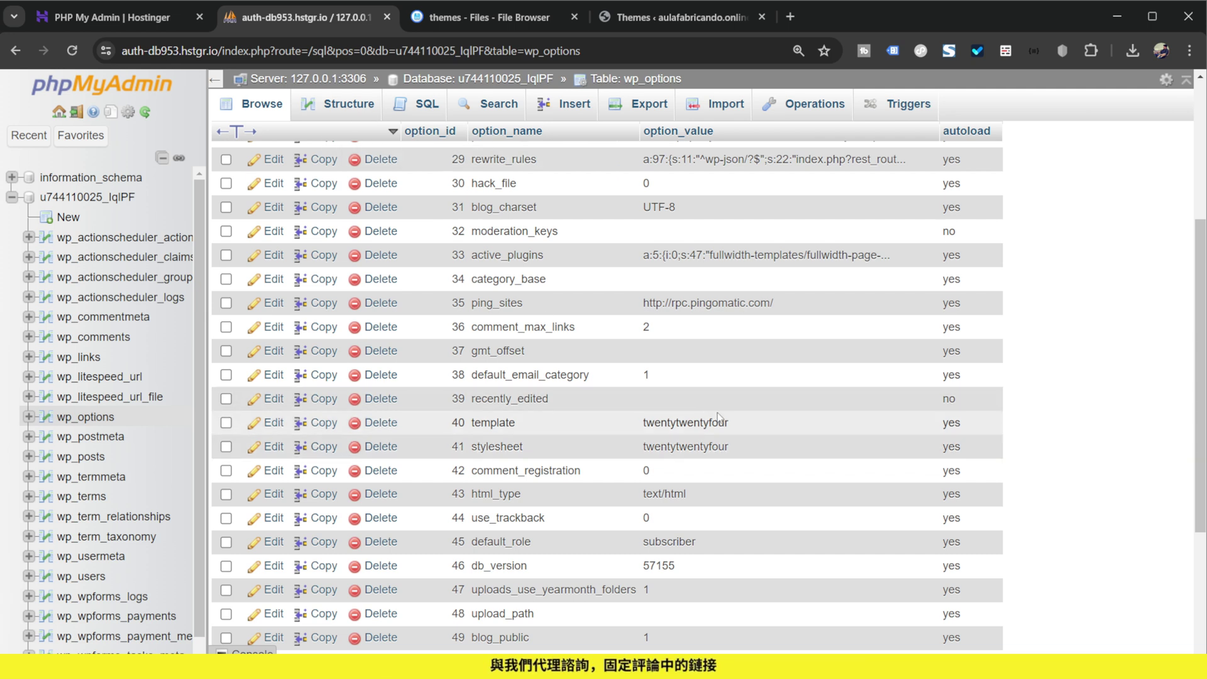
left_click_drag(642, 424, 729, 425)
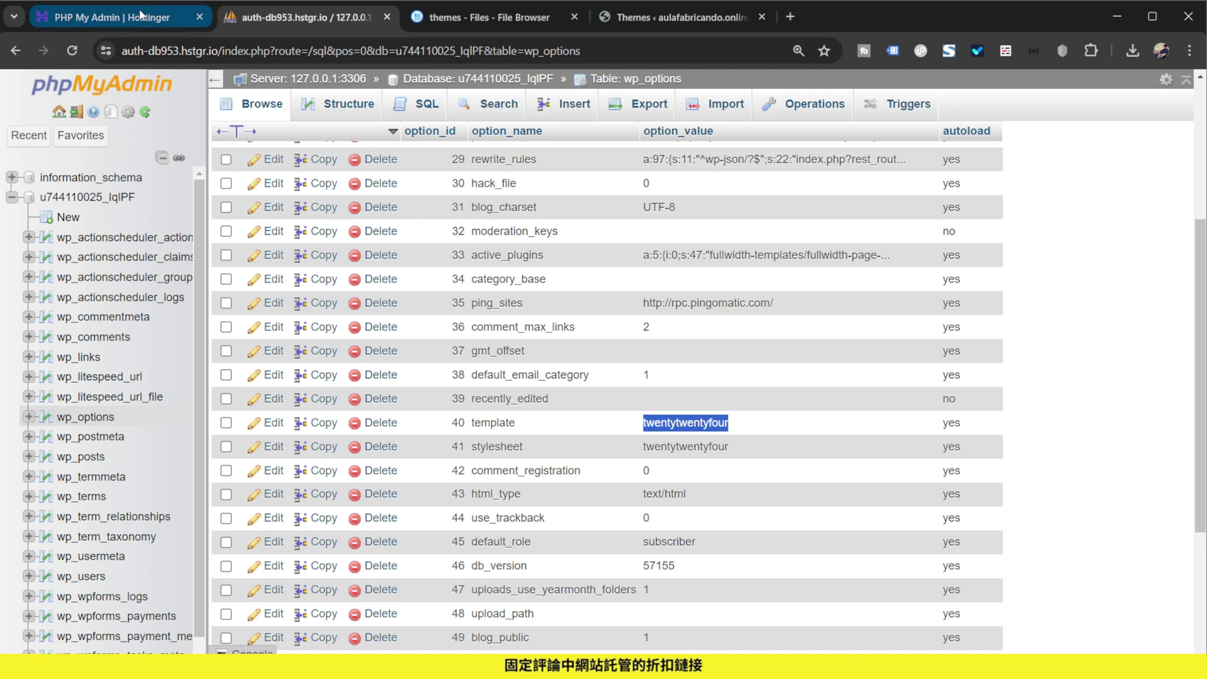
Step: Copy the name of the twentytwentythree folder in the website's themes folder without renaming it
left_click(469, 26)
left_click(463, 333)
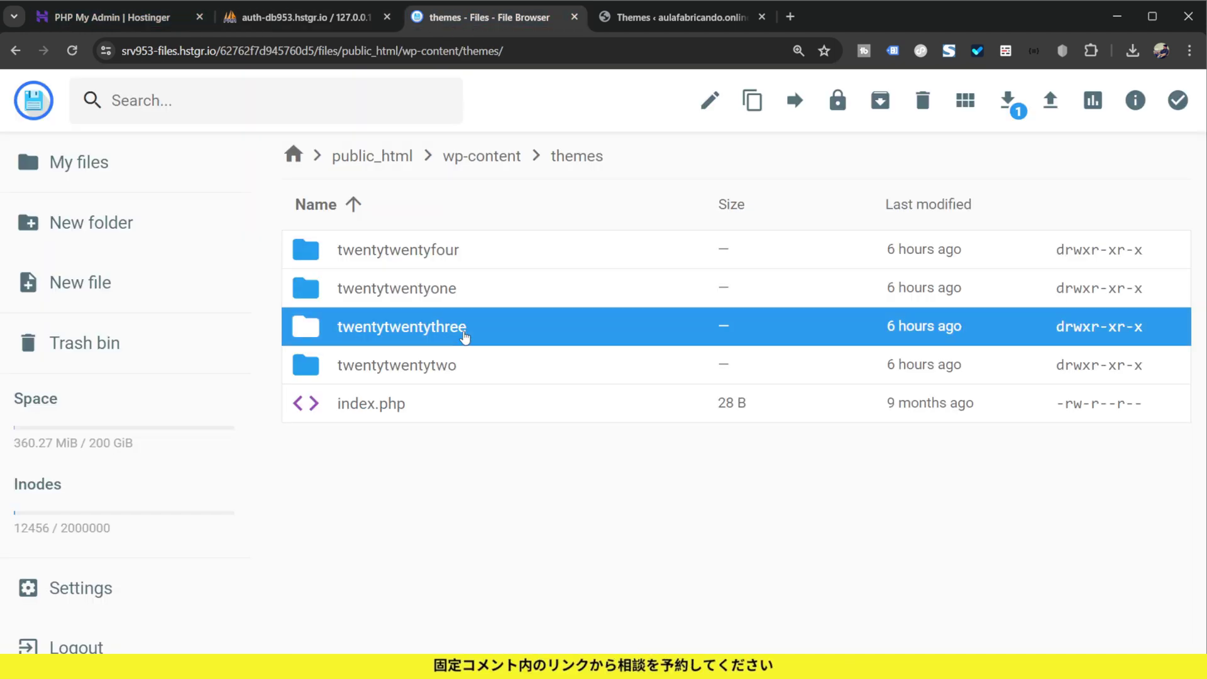
right_click(462, 332)
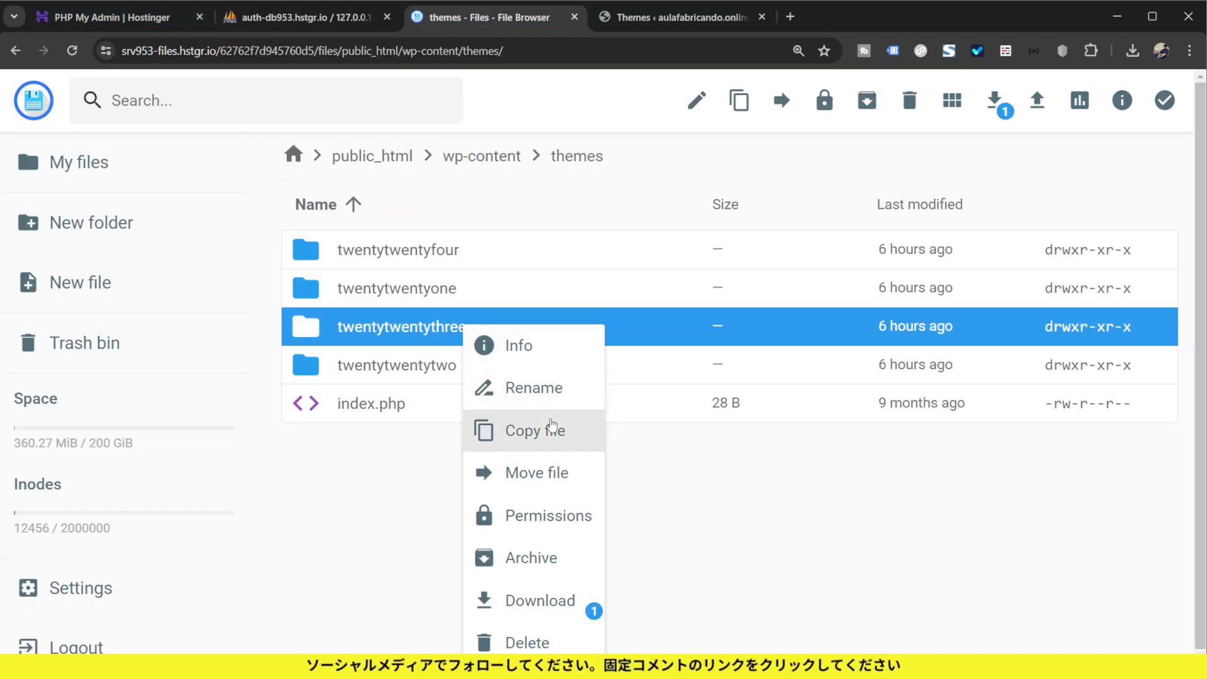
left_click(547, 399)
left_click_drag(598, 381, 437, 376)
key("ctrl+c")
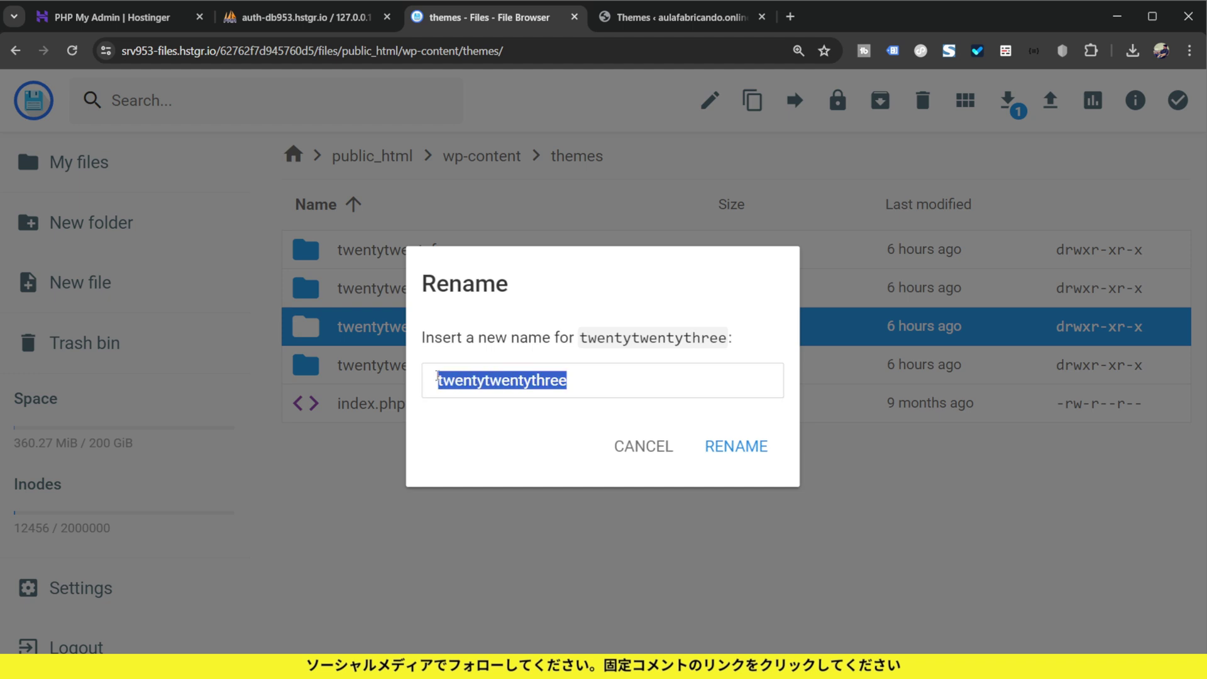
left_click(654, 447)
Step: Set the template and stylesheet values in the wp_options table to twentytwentythree in phpMyAdmin
key("ctrl+shift+Tab")
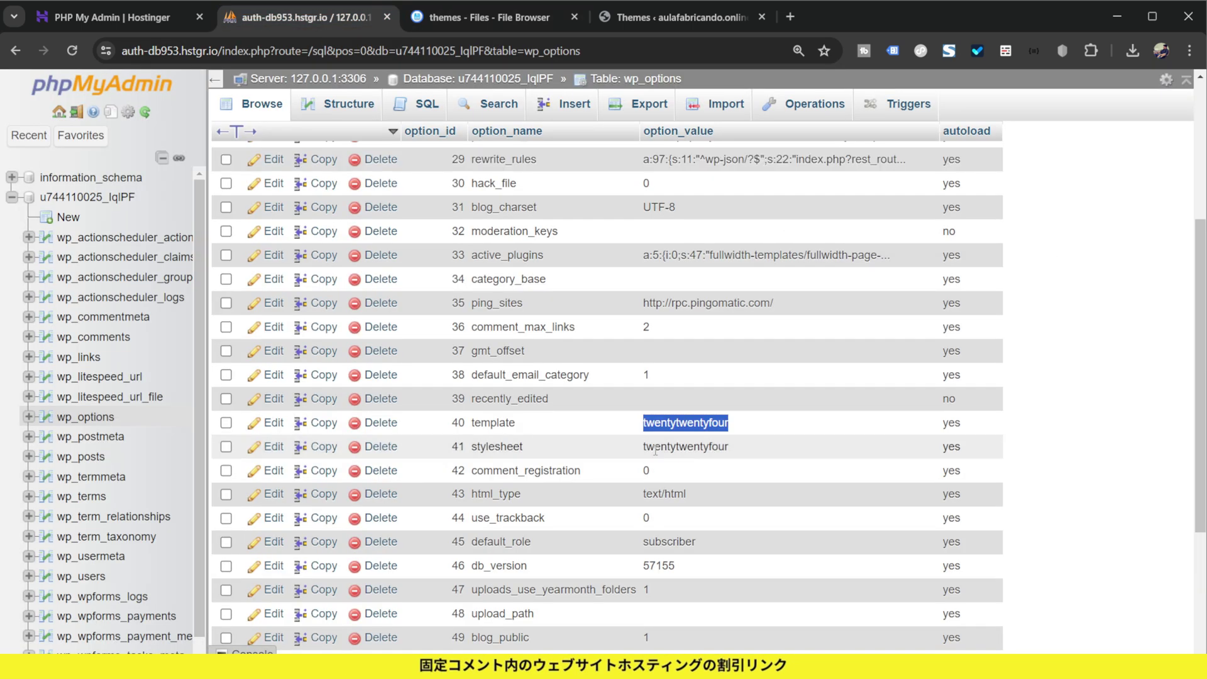
double_click(694, 422)
left_click_drag(645, 425, 769, 434)
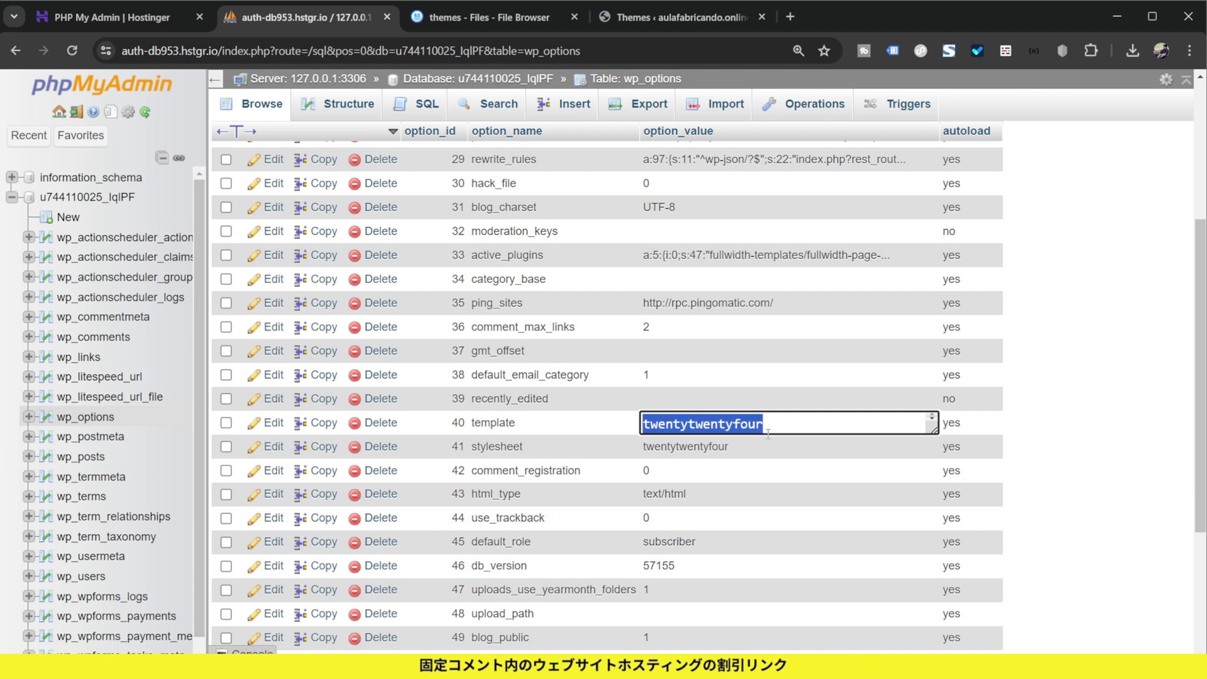
key("ctrl+v")
key("Return")
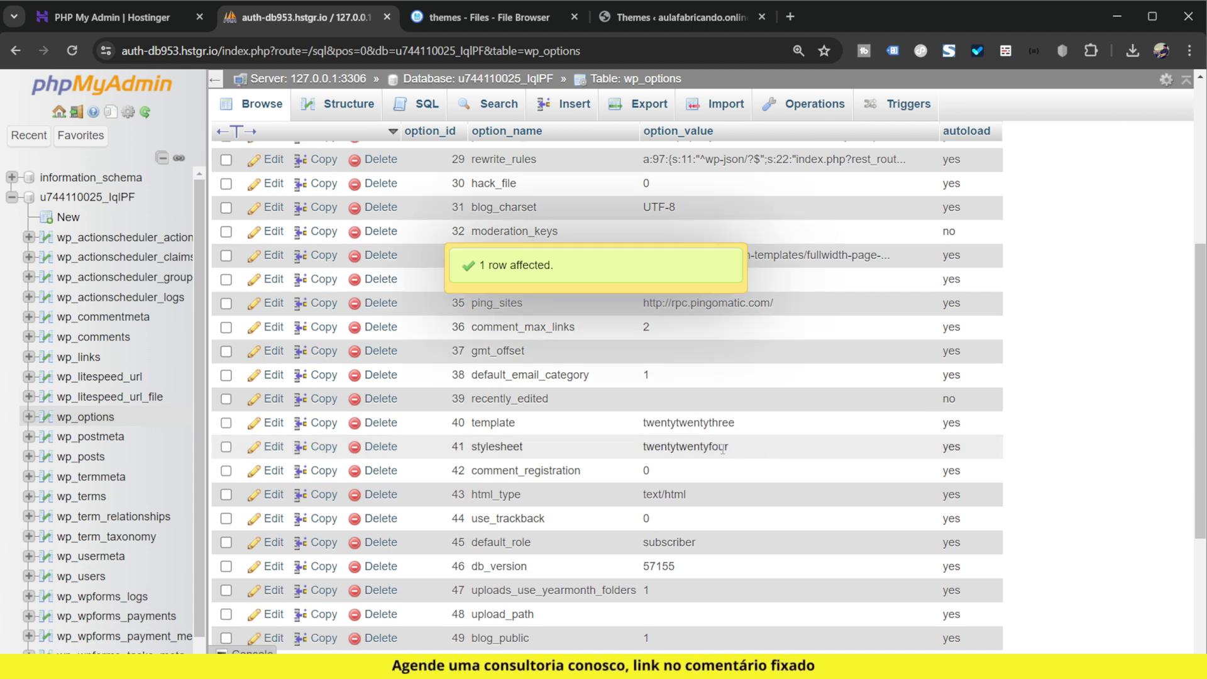
double_click(723, 448)
key("ctrl+v")
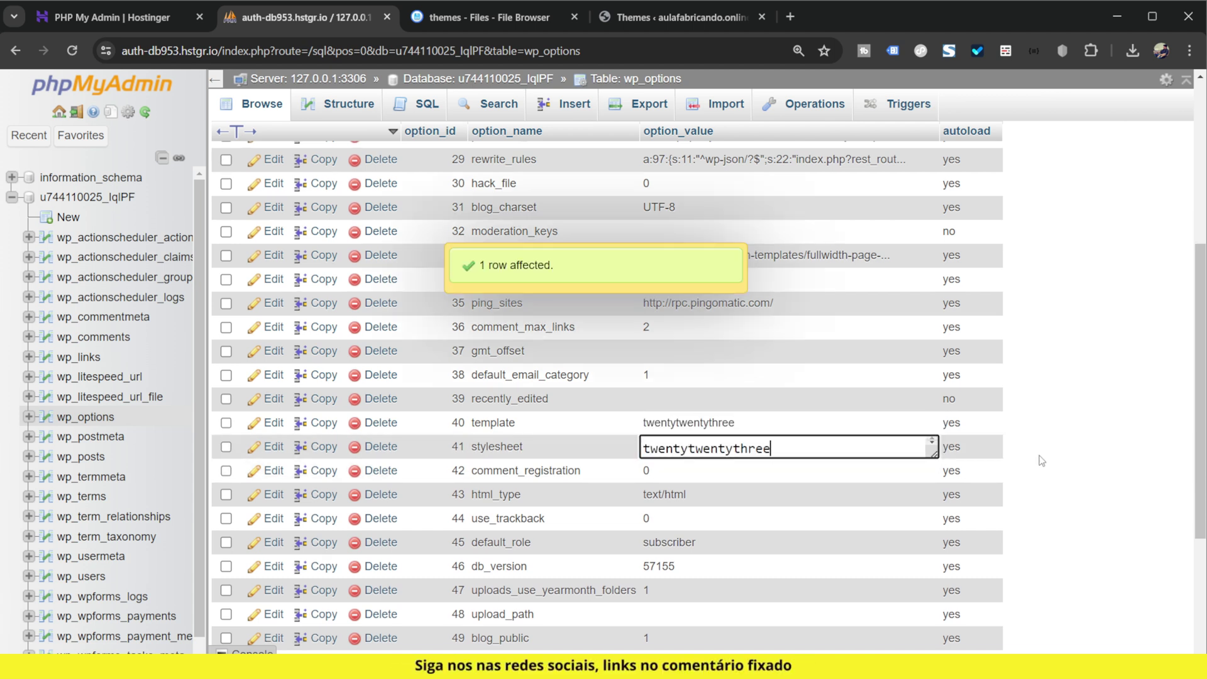
key("Return")
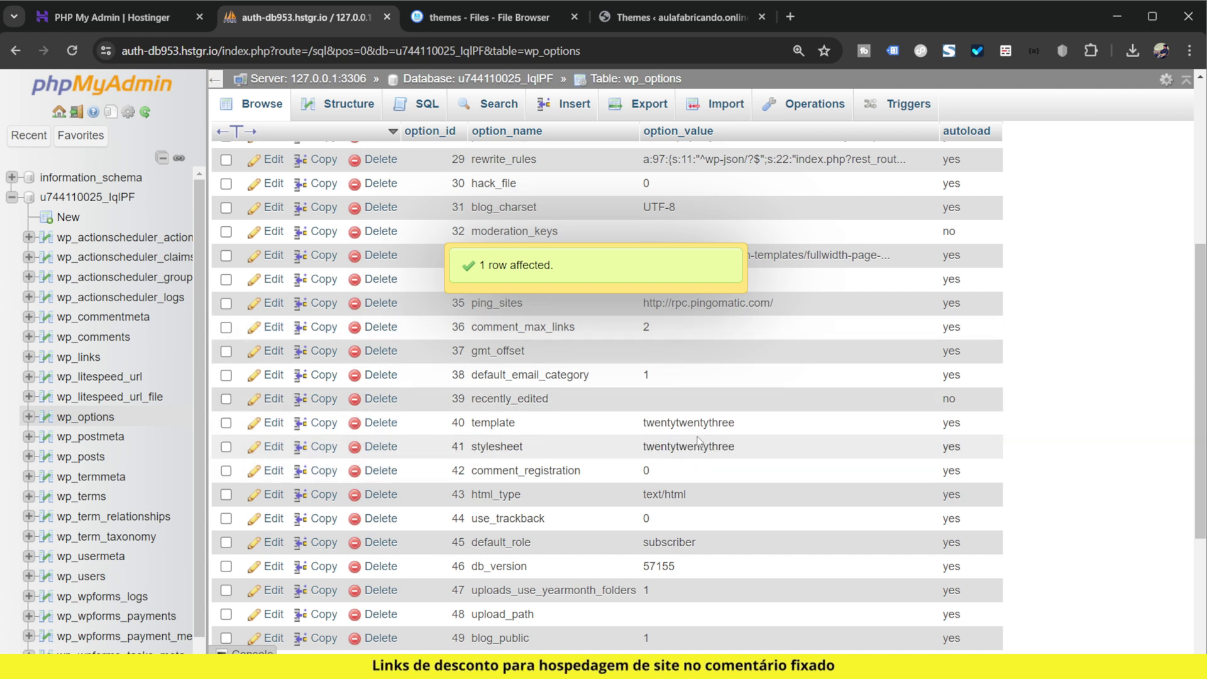
Step: Reload the WordPress Themes page at a smaller zoom to check which theme is active
left_click(660, 22)
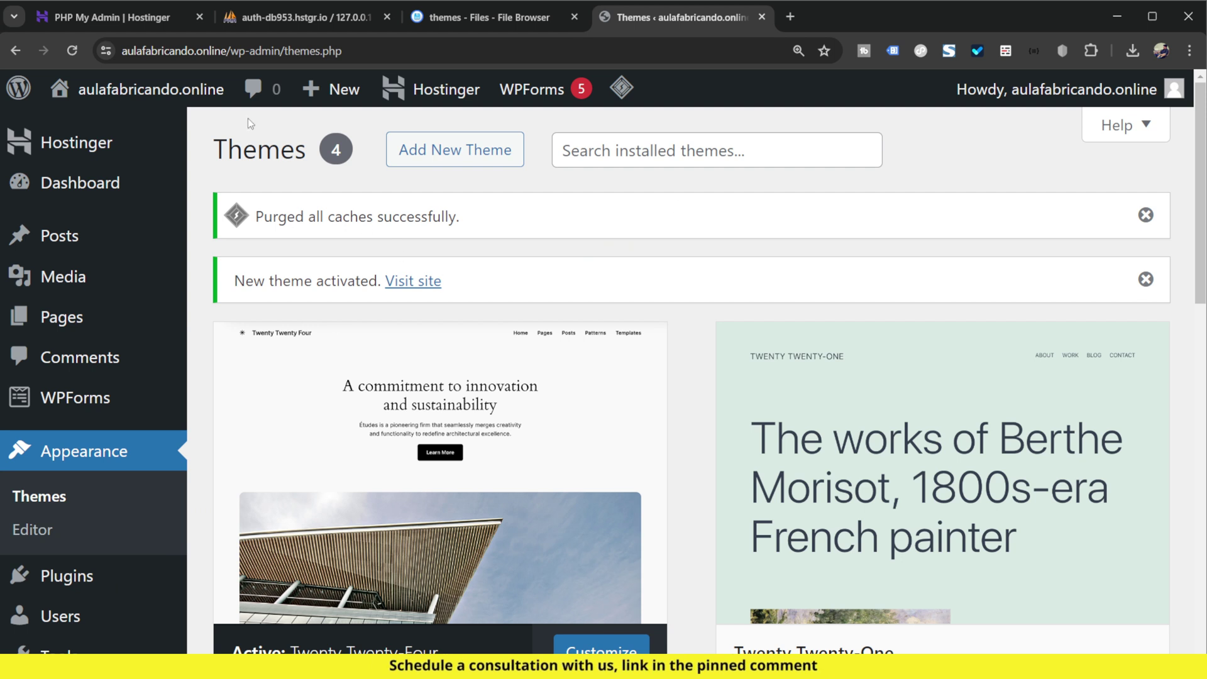
key("ctrl+minus")
key("F5")
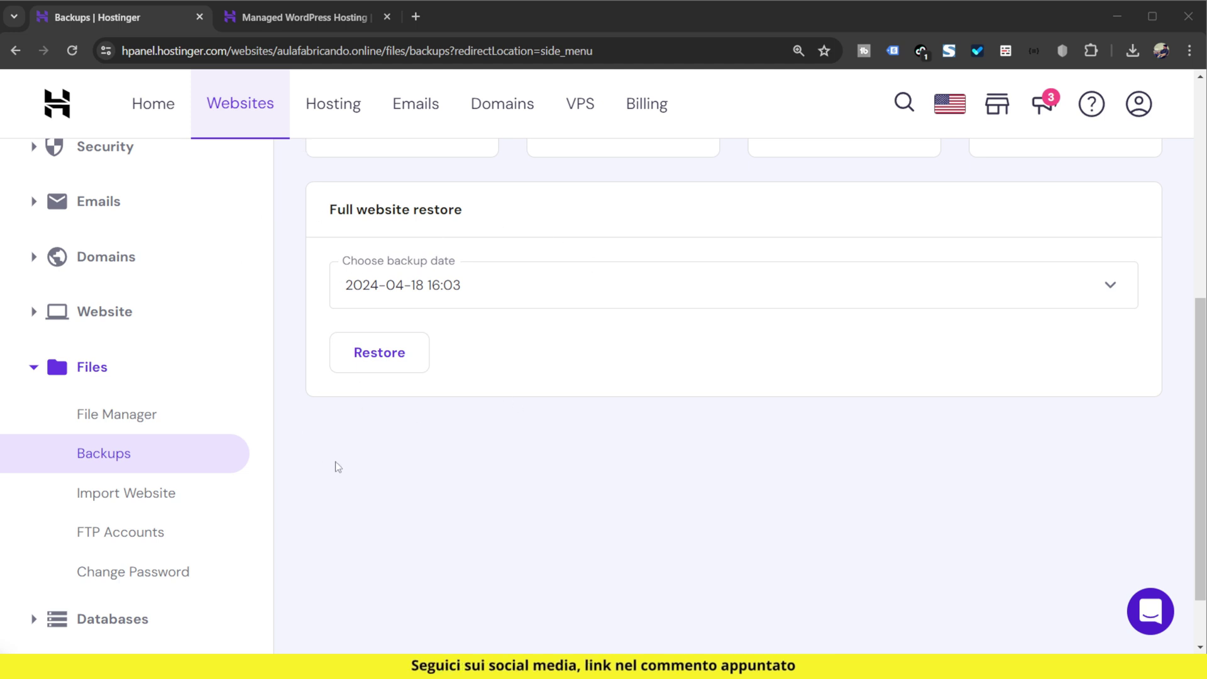
Step: Open the public_html folder of aulafabricando.online in Hostinger's File Manager
left_click(123, 413)
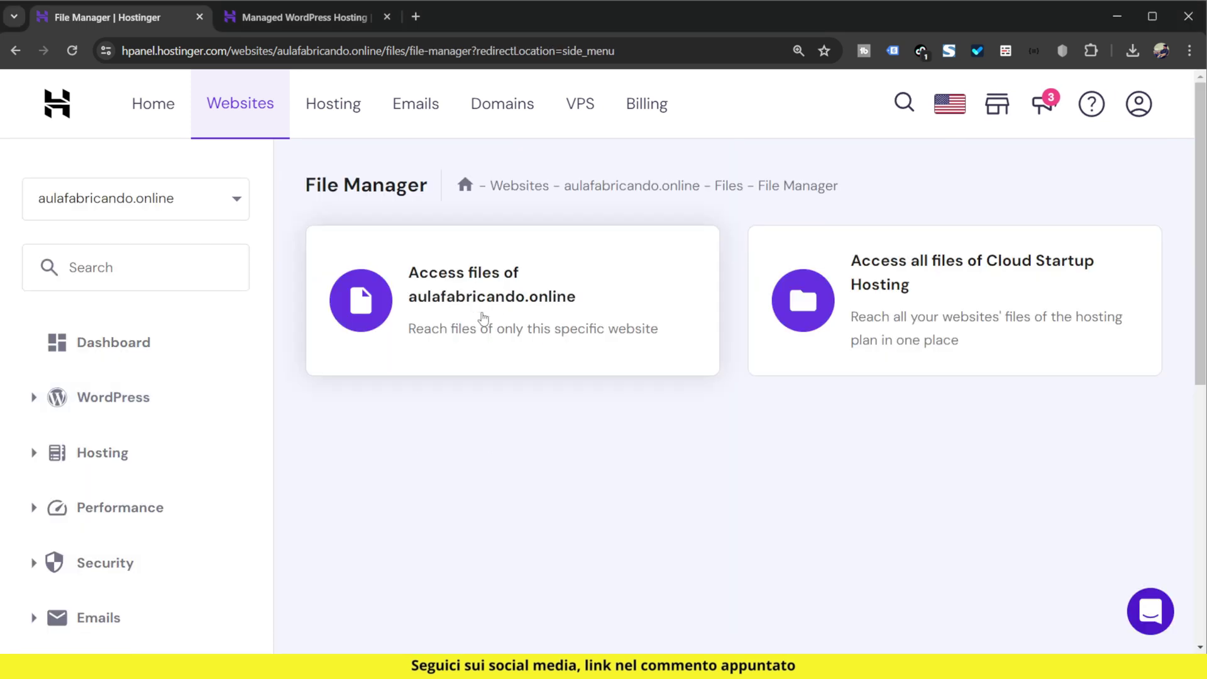
left_click(494, 328)
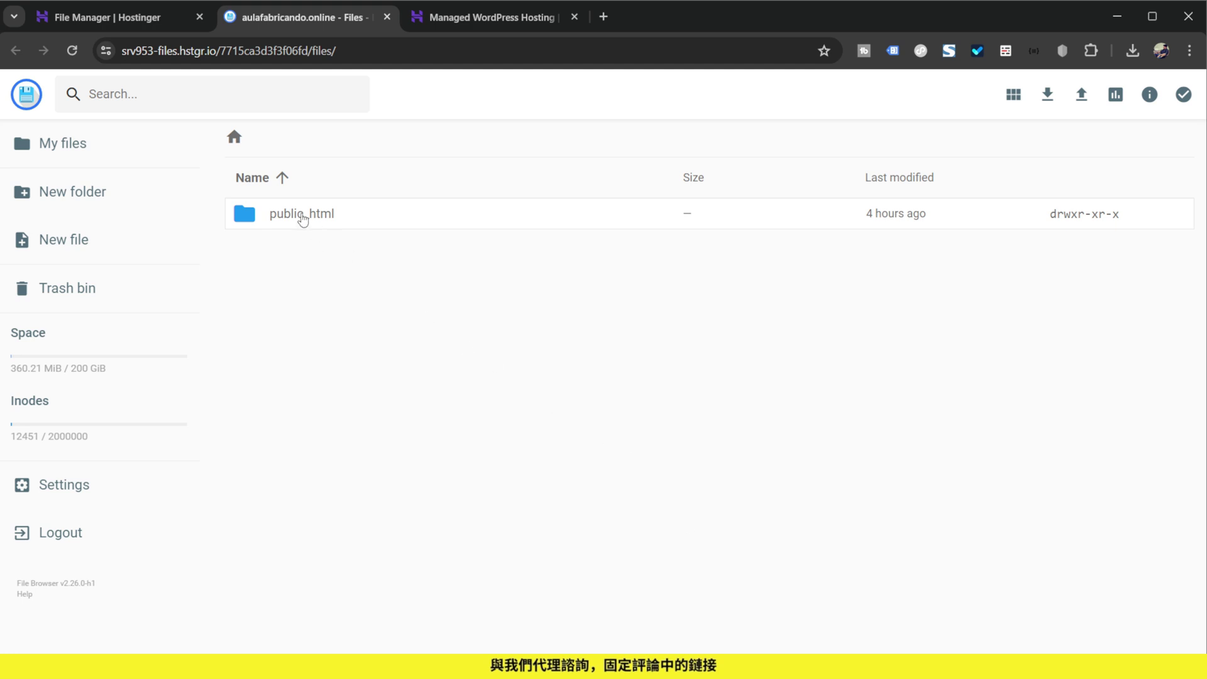
left_click(301, 217)
double_click(304, 221)
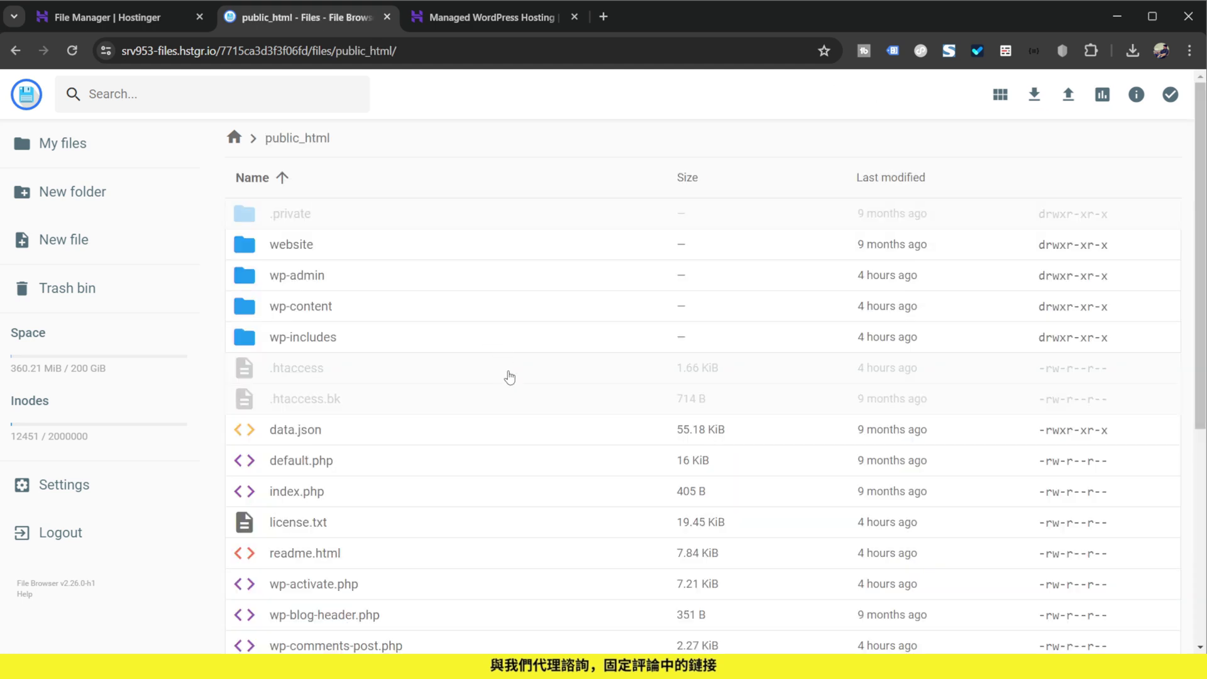
Step: Copy the .htaccess file from public_html to its parent folder as a backup
scroll(413, 466, "down", 1)
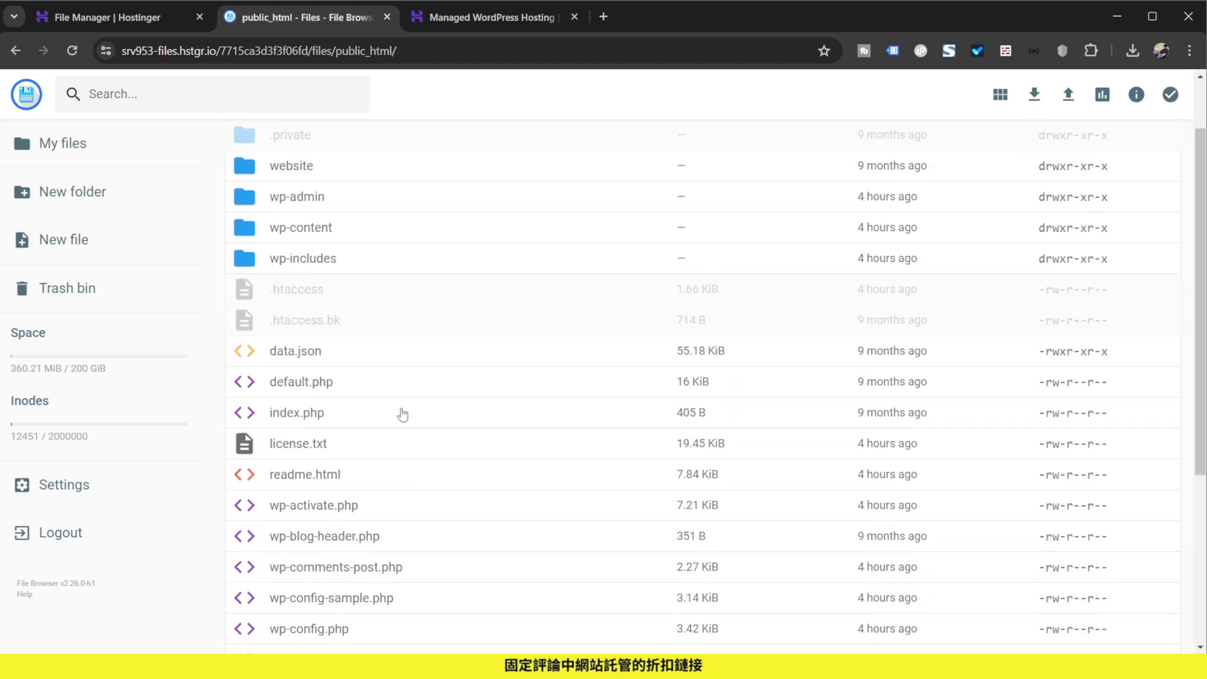
left_click(323, 291)
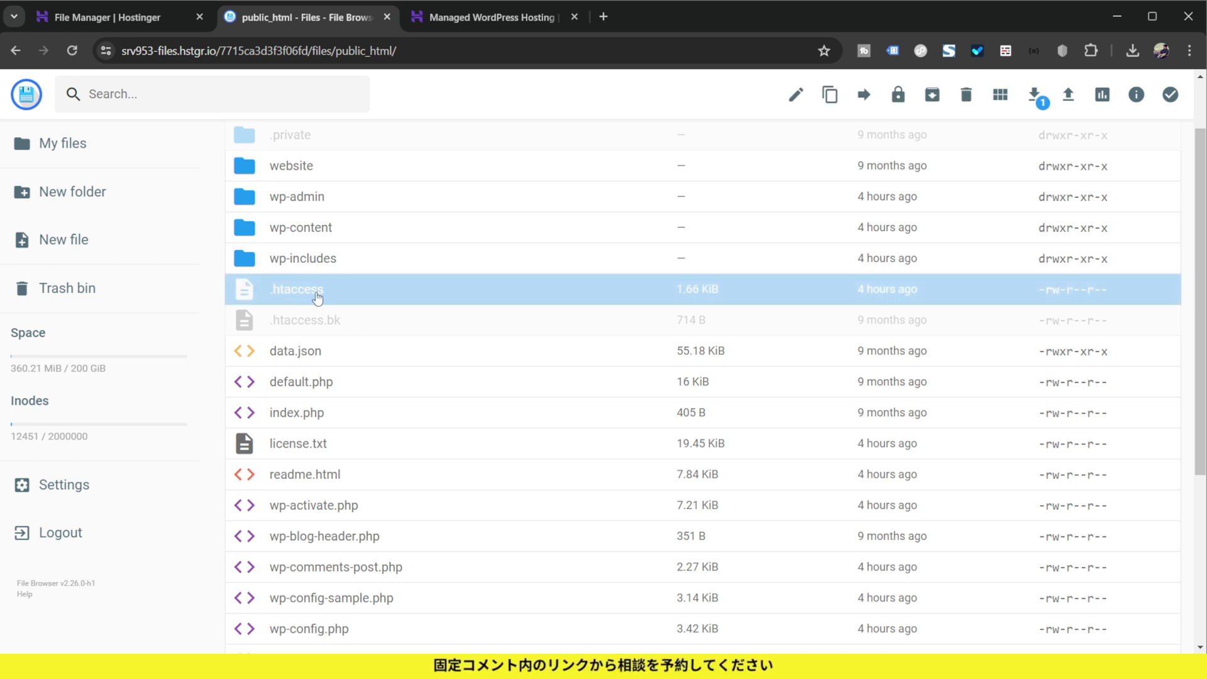
right_click(318, 296)
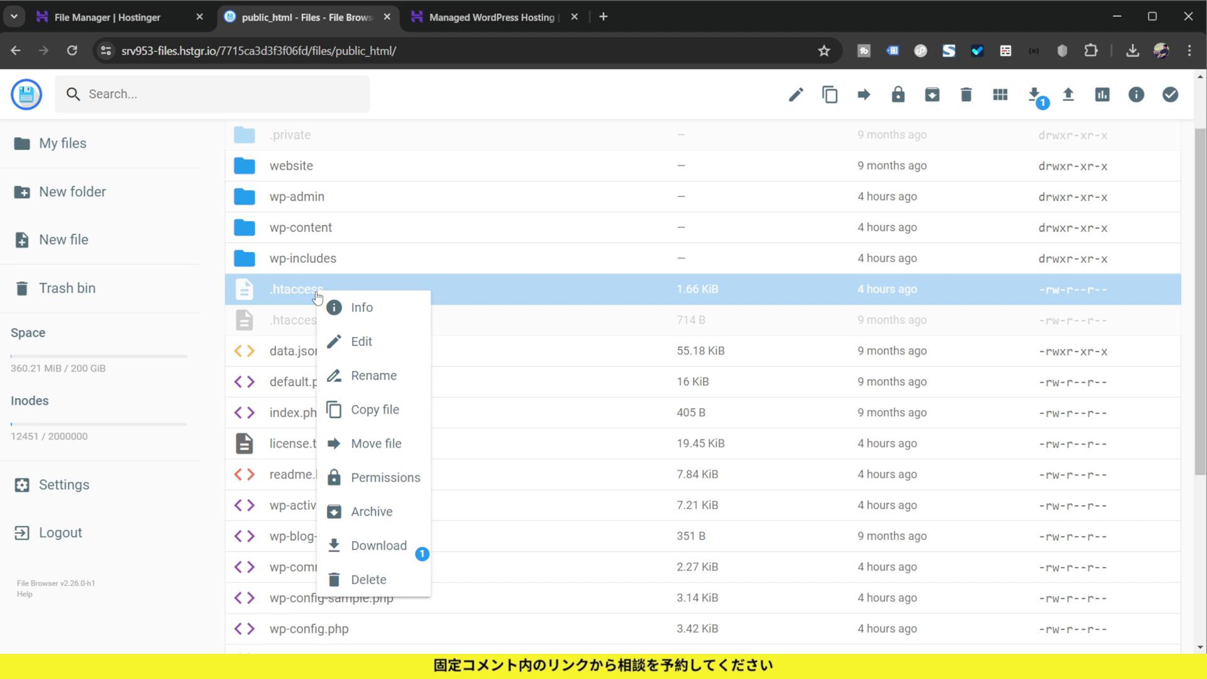
left_click(399, 413)
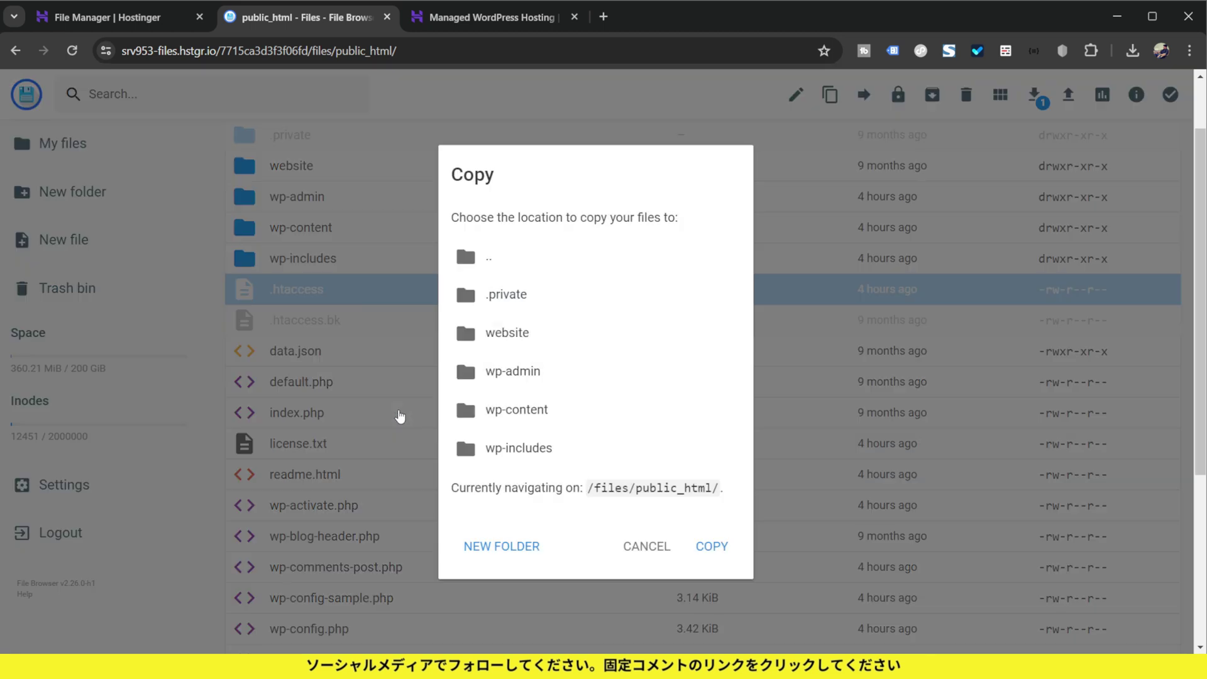
left_click(538, 265)
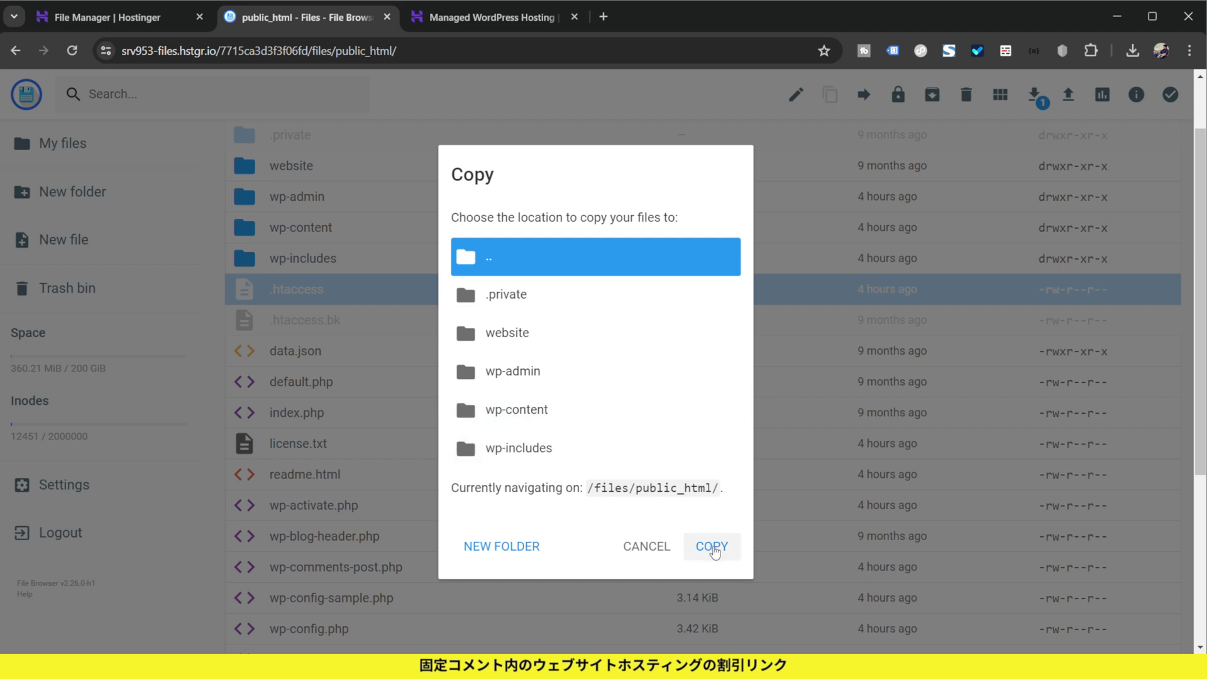
left_click(713, 547)
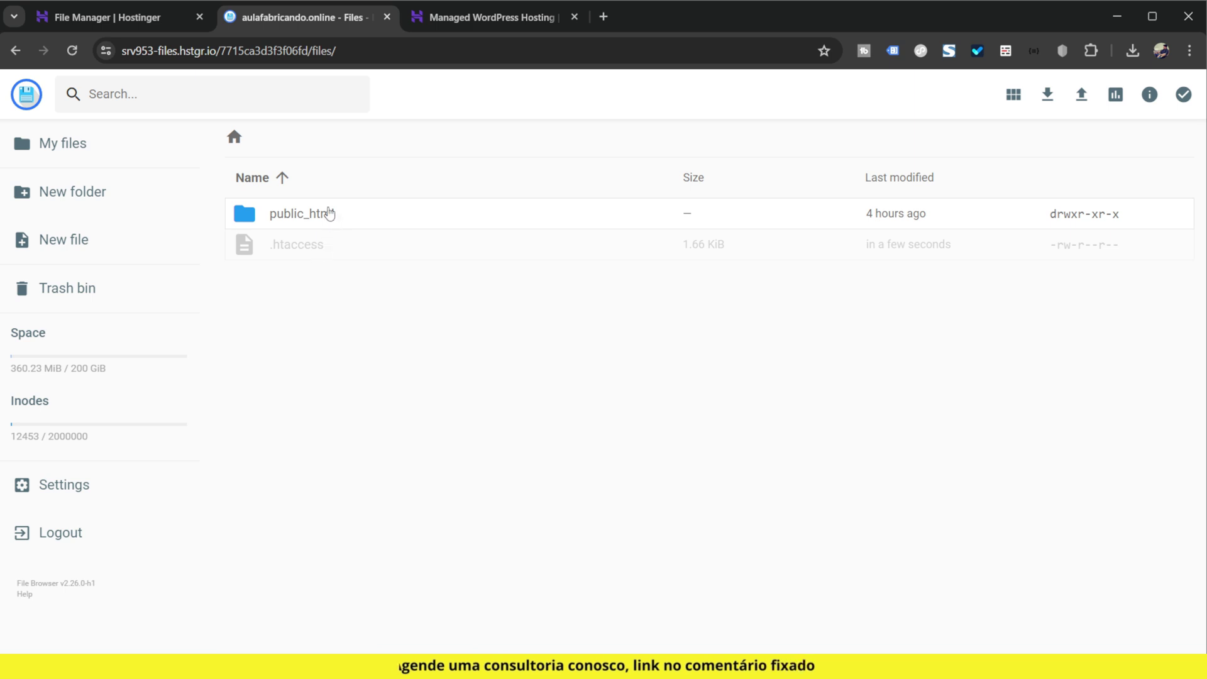
Step: Archive the .htaccess file inside public_html as a zip named .htaccess
double_click(342, 215)
scroll(466, 431, "down", 1)
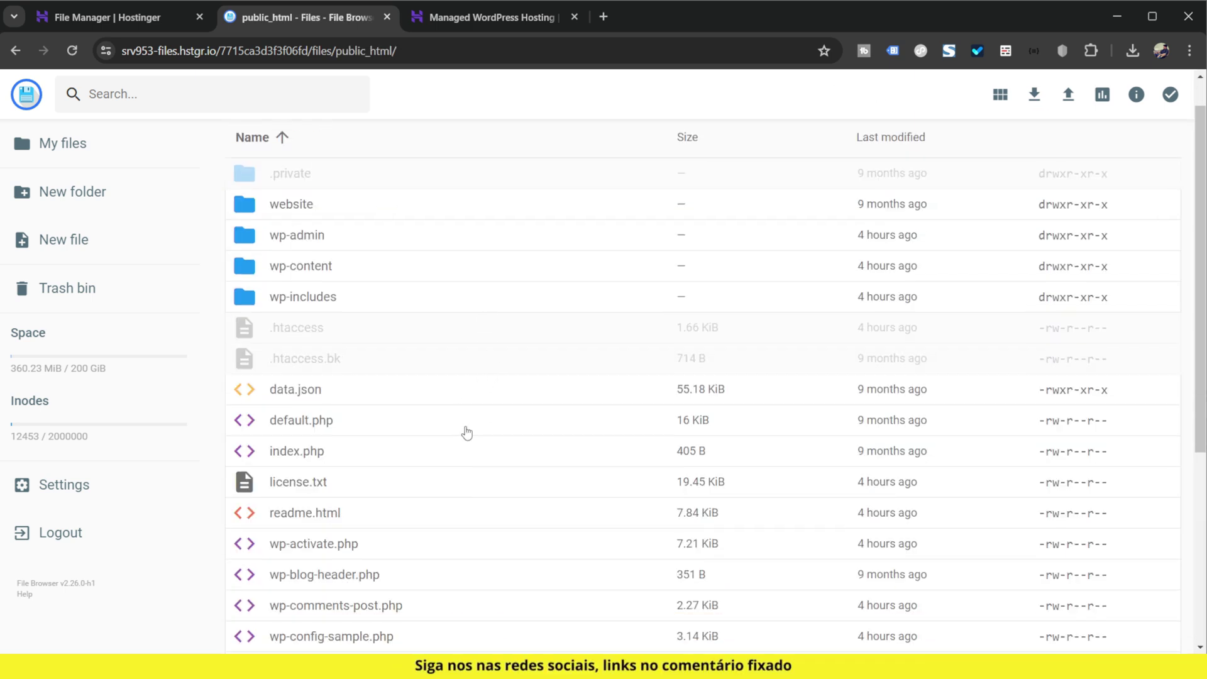
right_click(328, 294)
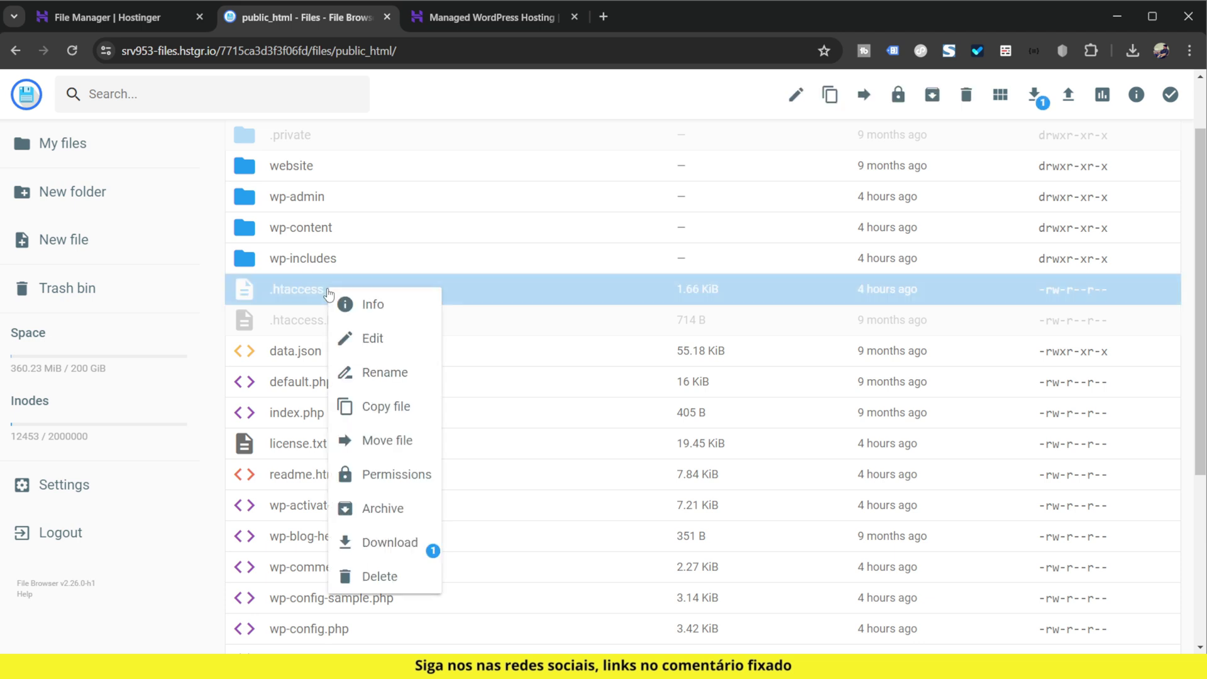
left_click(405, 522)
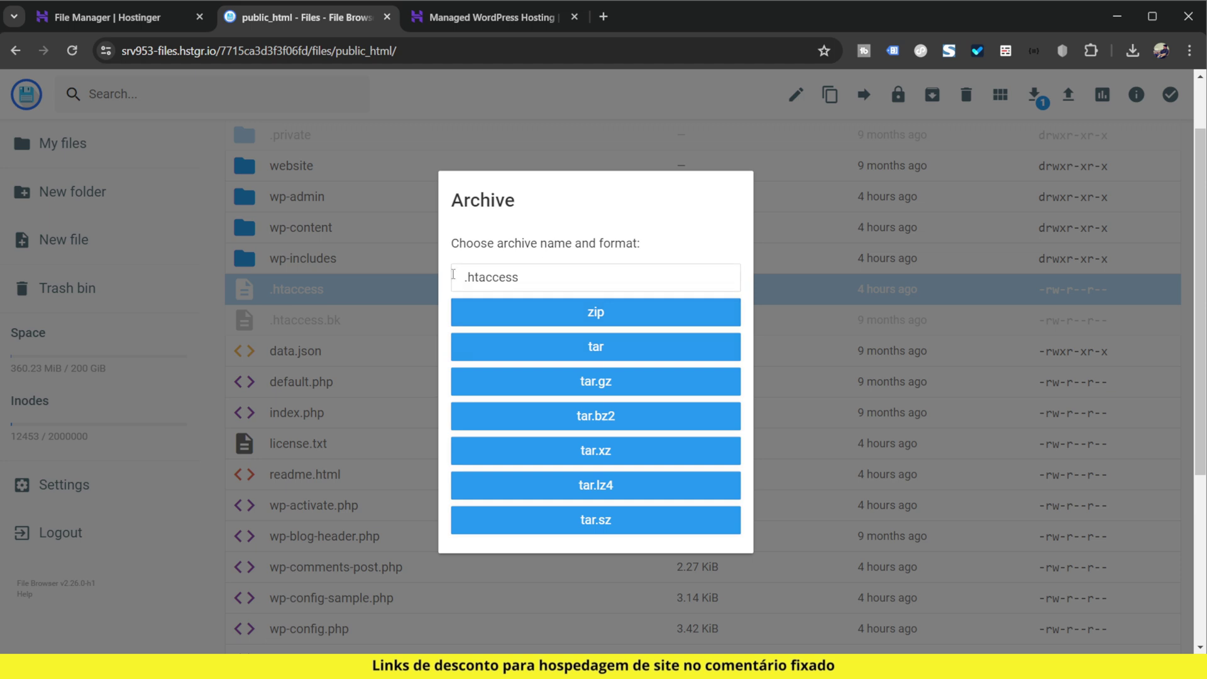
left_click(579, 326)
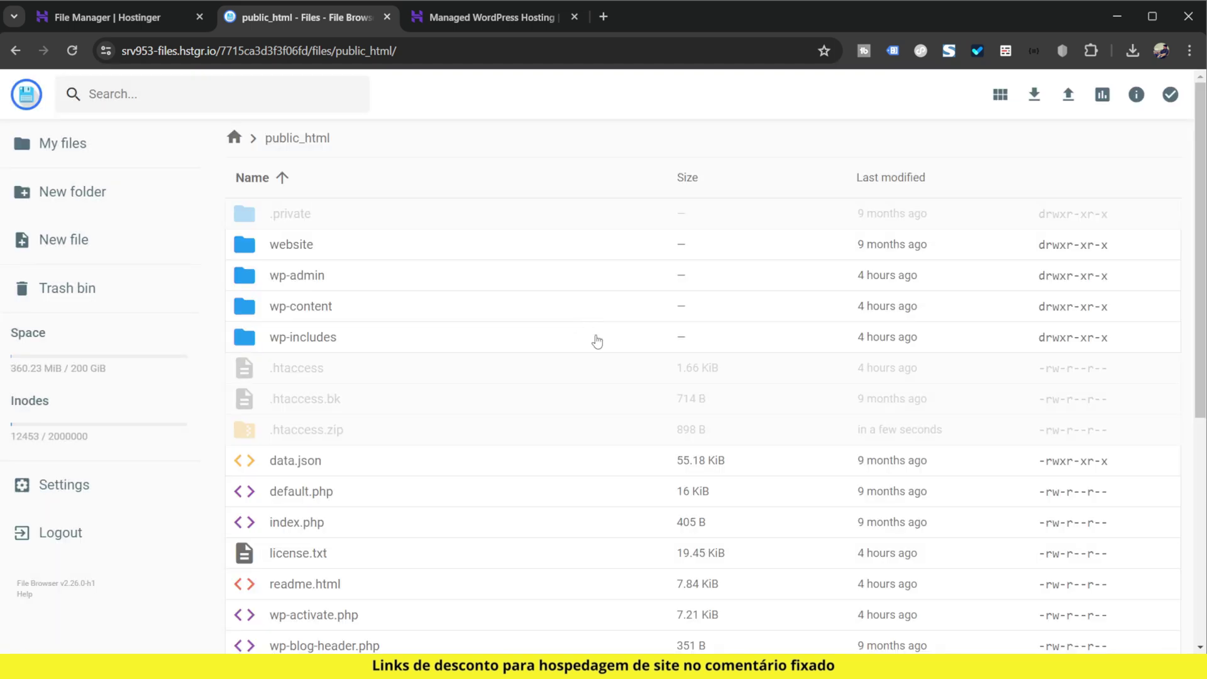
left_click(345, 437)
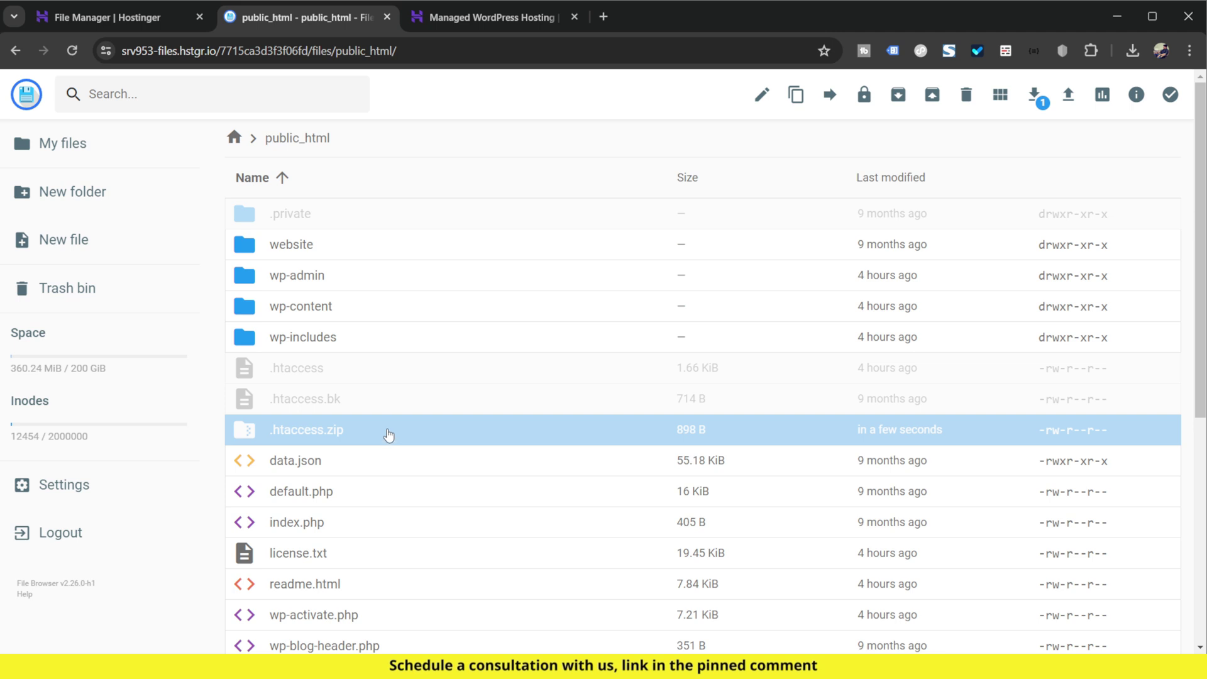
Step: Open the .htaccess file in public_html and review its rules at 200% zoom
double_click(318, 373)
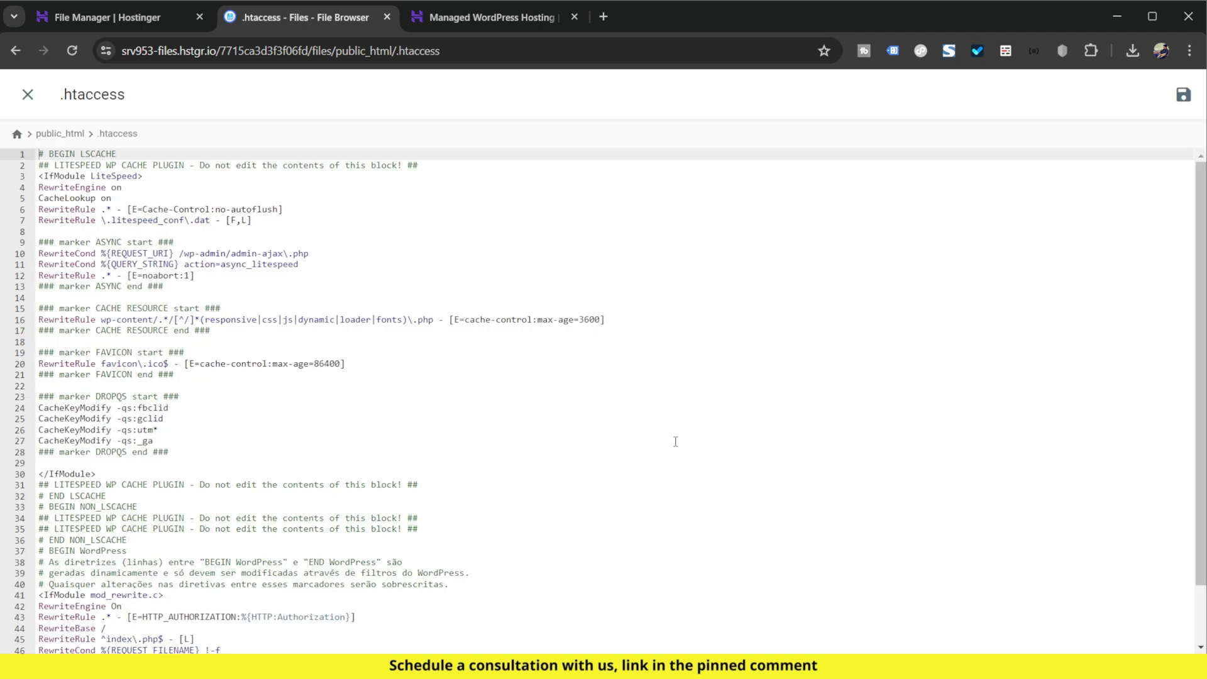
scroll(521, 382, "down", 1)
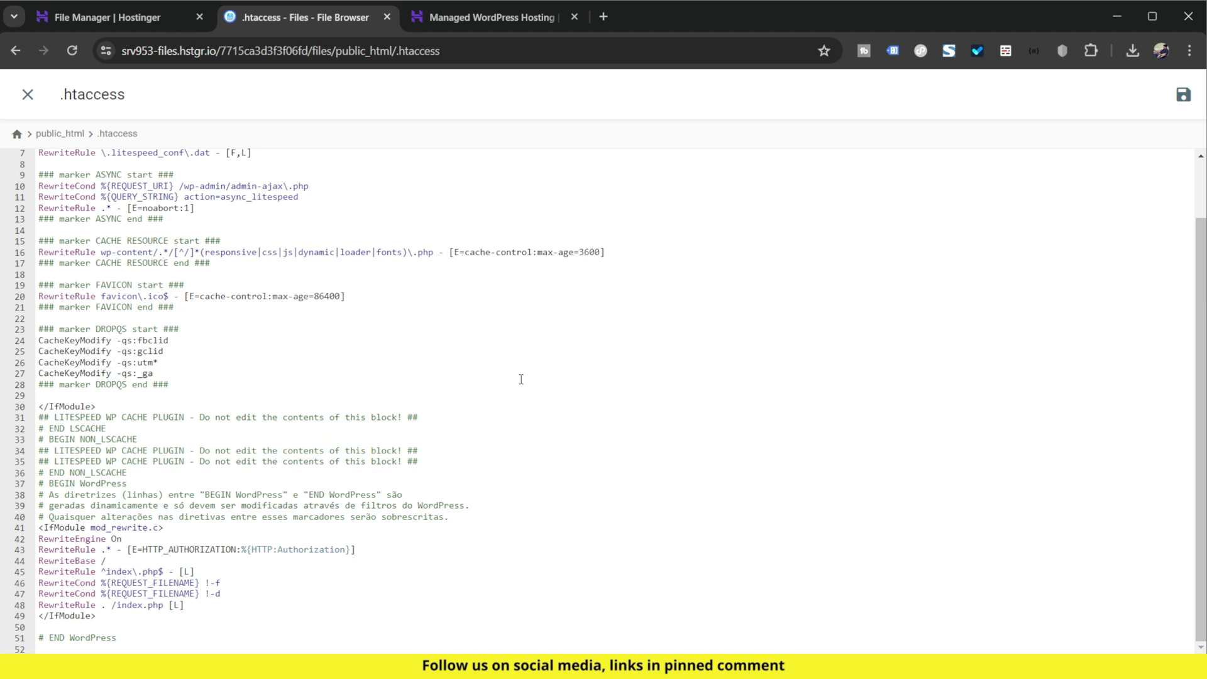
scroll(512, 396, "up", 5)
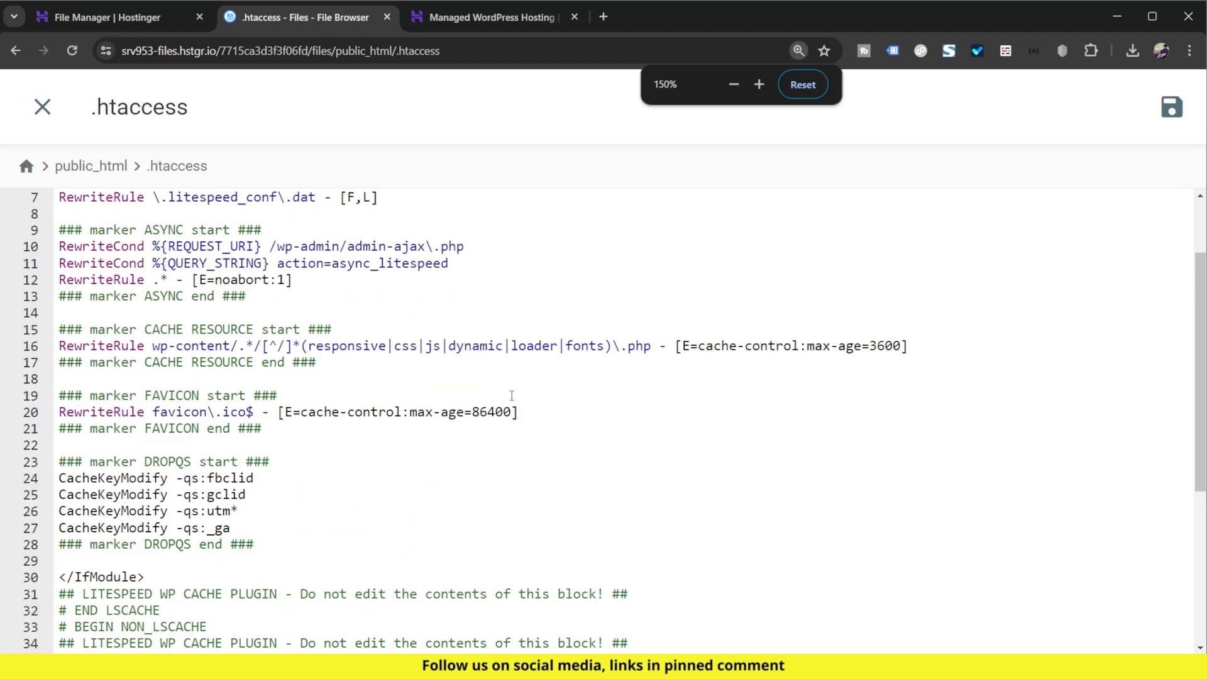
scroll(511, 395, "up", 2)
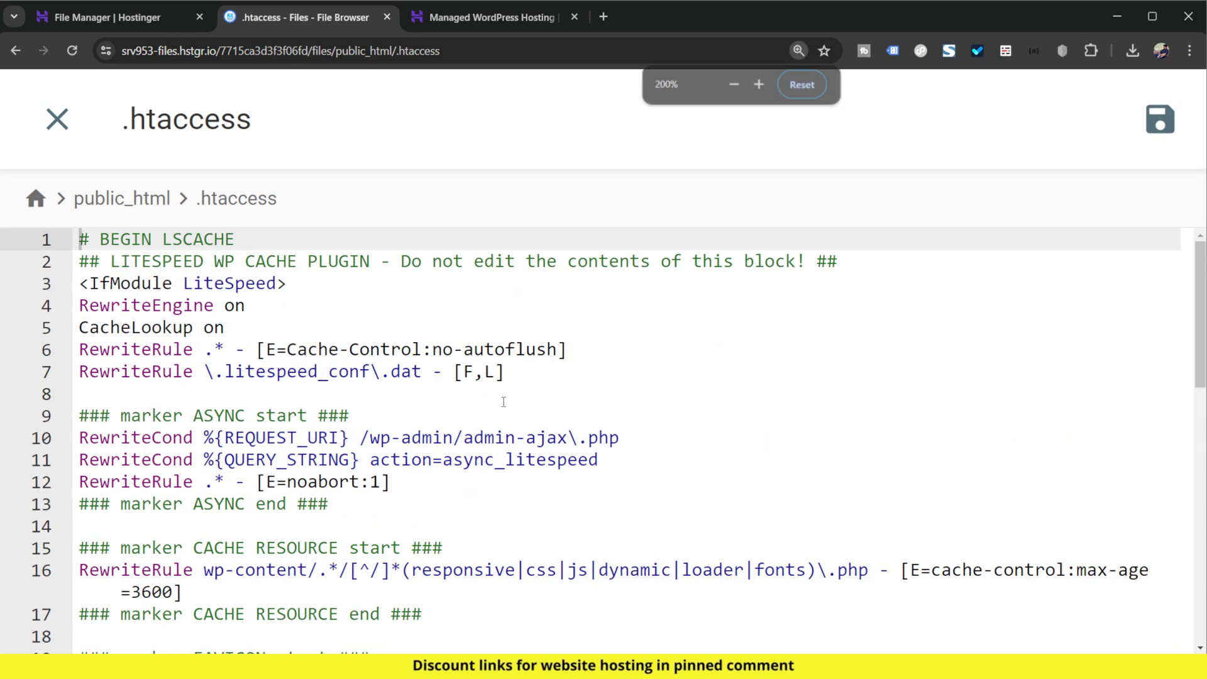
scroll(506, 400, "down", 3)
scroll(503, 402, "down", 8)
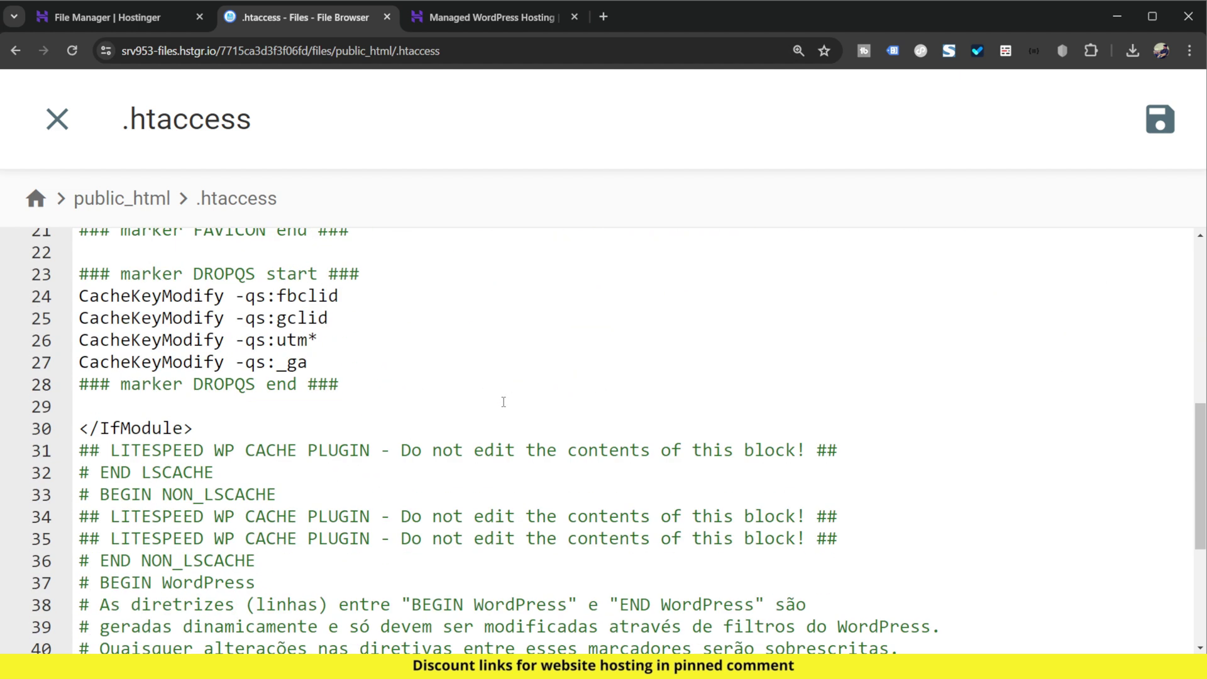
scroll(504, 403, "up", 11)
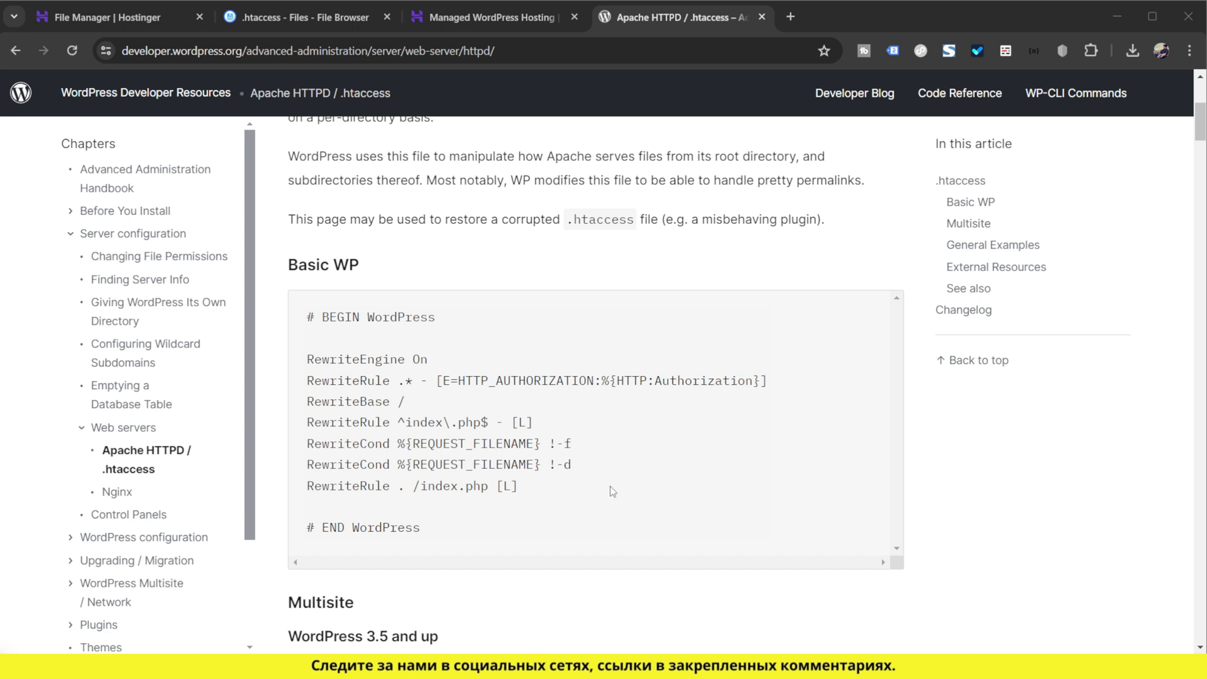
Step: Replace the whole content of .htaccess with the Basic WP code from WordPress's Apache HTTPD / .htaccess documentation page
left_click_drag(500, 538, 310, 318)
right_click(356, 397)
left_click(383, 412)
left_click(337, 17)
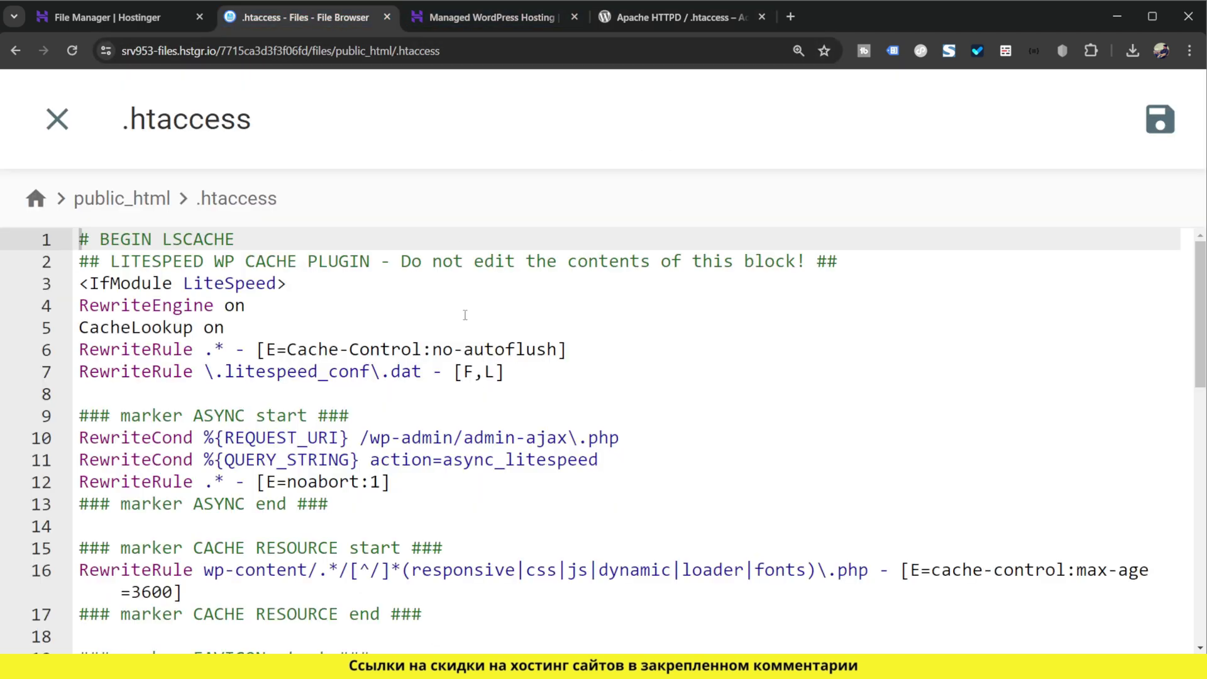
left_click(484, 394)
key("ctrl+a")
key("ctrl+v")
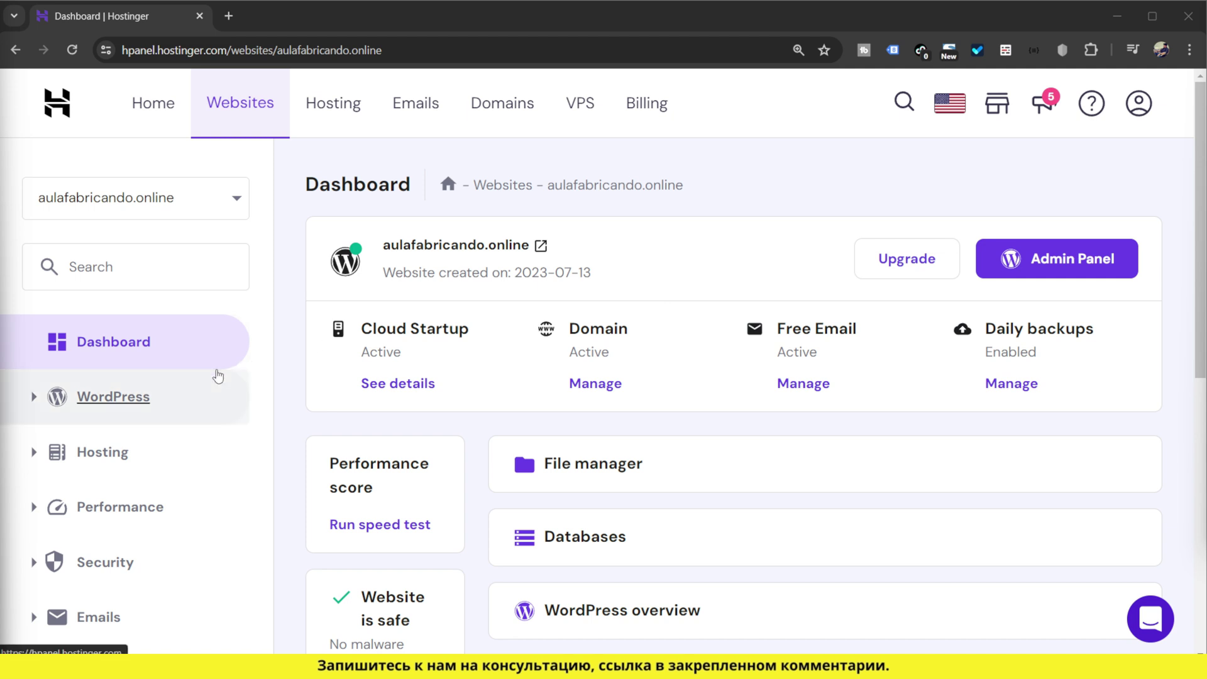
Step: Open the PHP Configuration of aulafabricando.online in the Hostinger panel and examine the selectable PHP versions
scroll(218, 376, "down", 7)
left_click(125, 432)
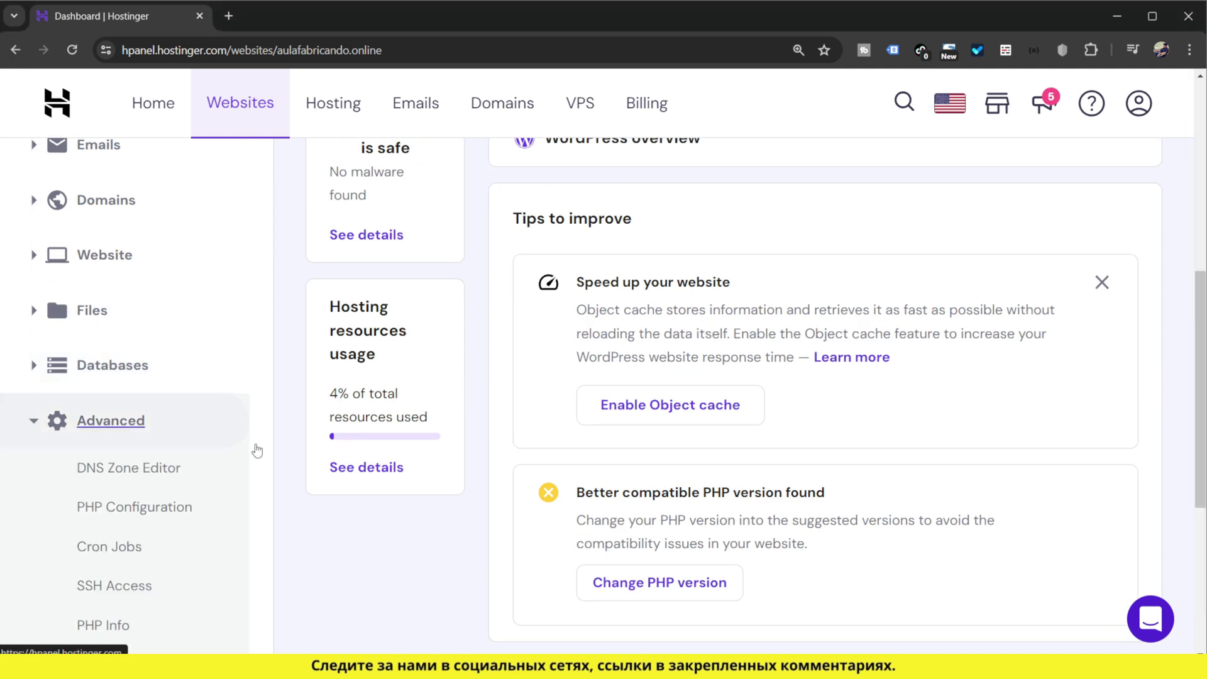
left_click(129, 512)
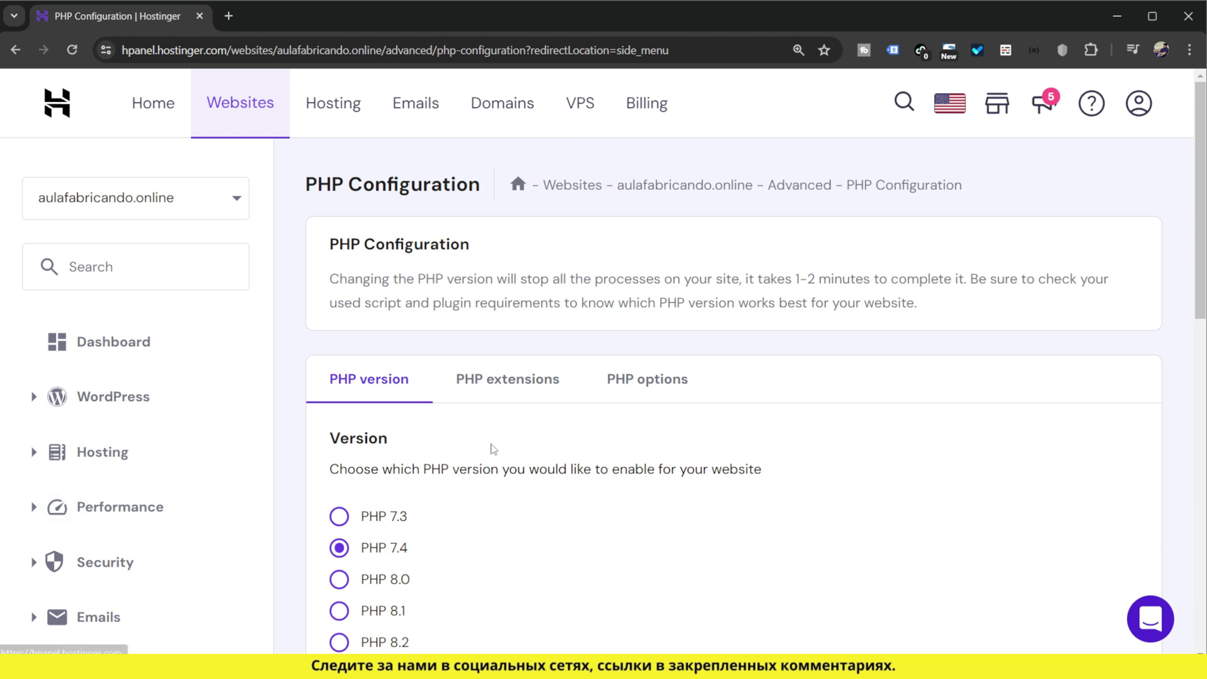
scroll(553, 423, "down", 4)
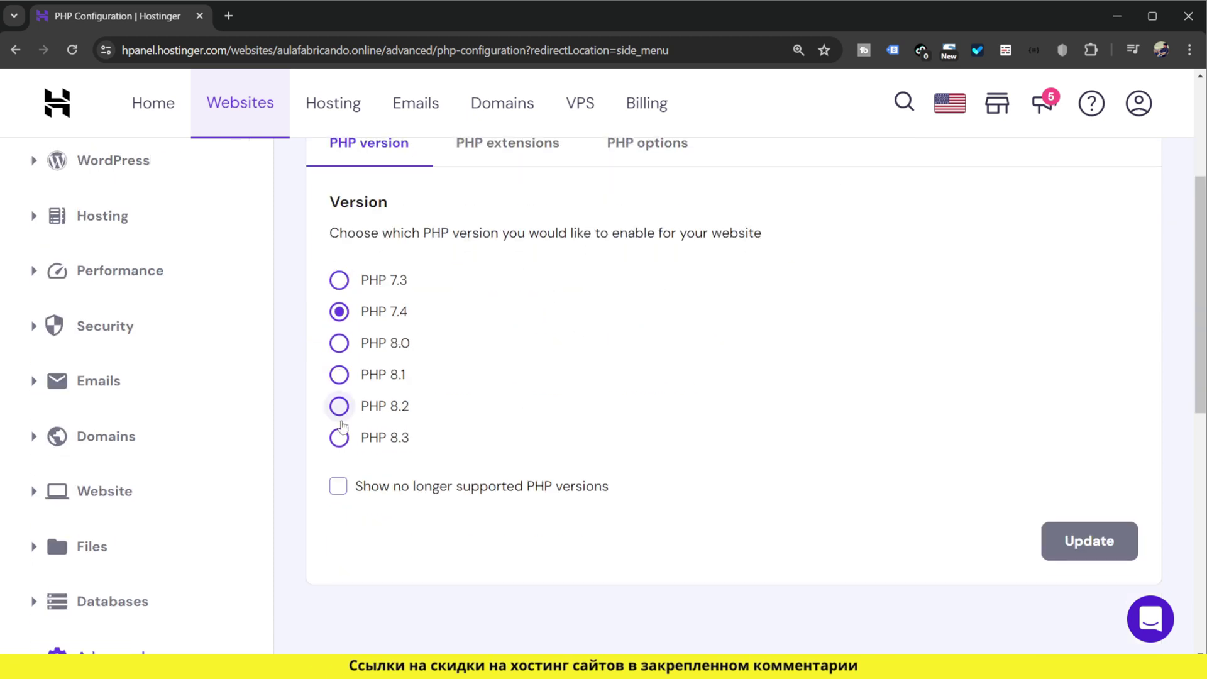
scroll(499, 457, "up", 1)
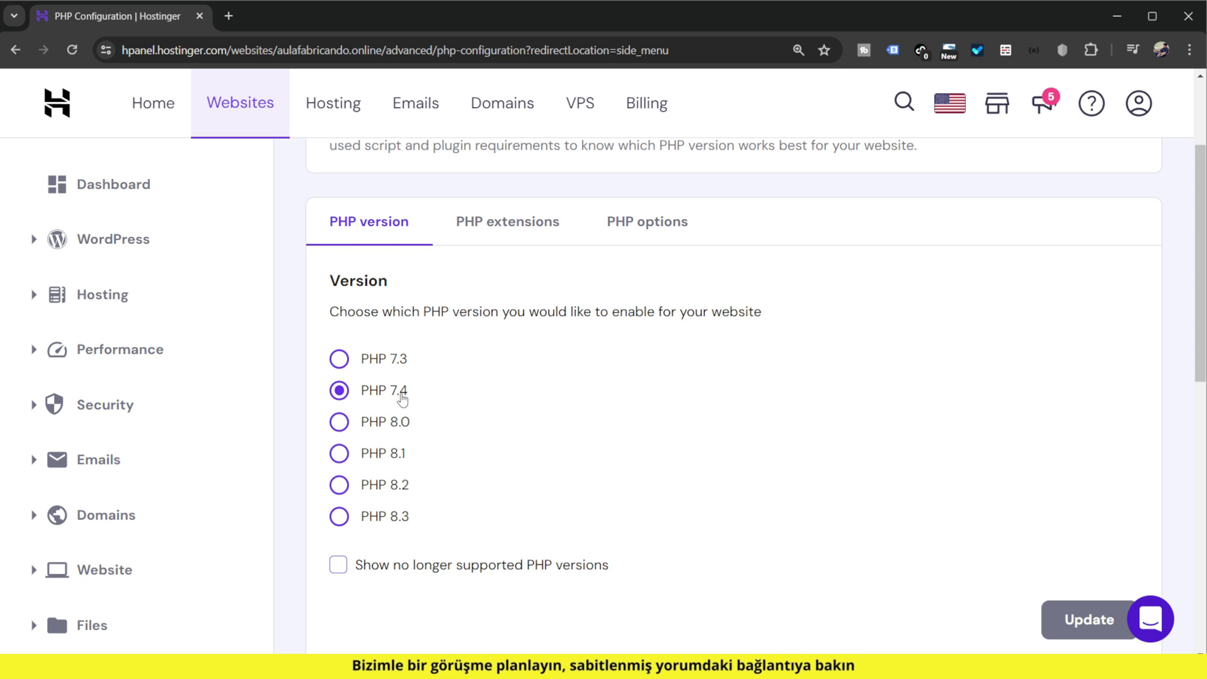
scroll(1100, 625, "down", 1)
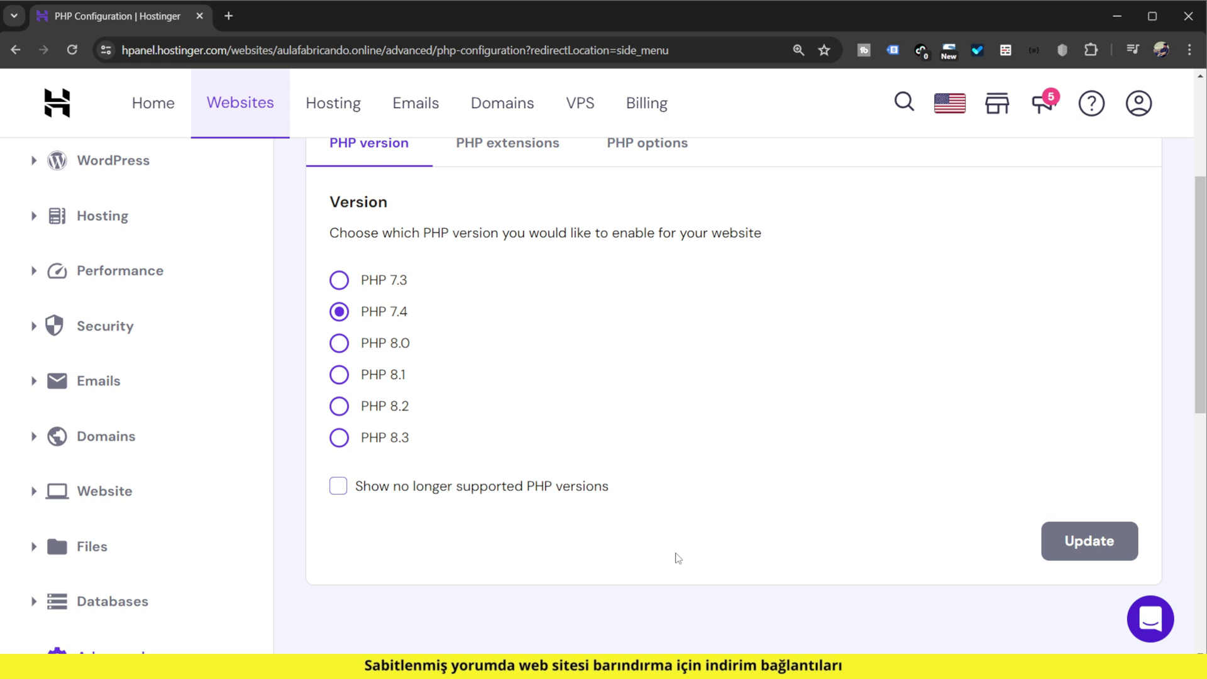
scroll(676, 560, "up", 4)
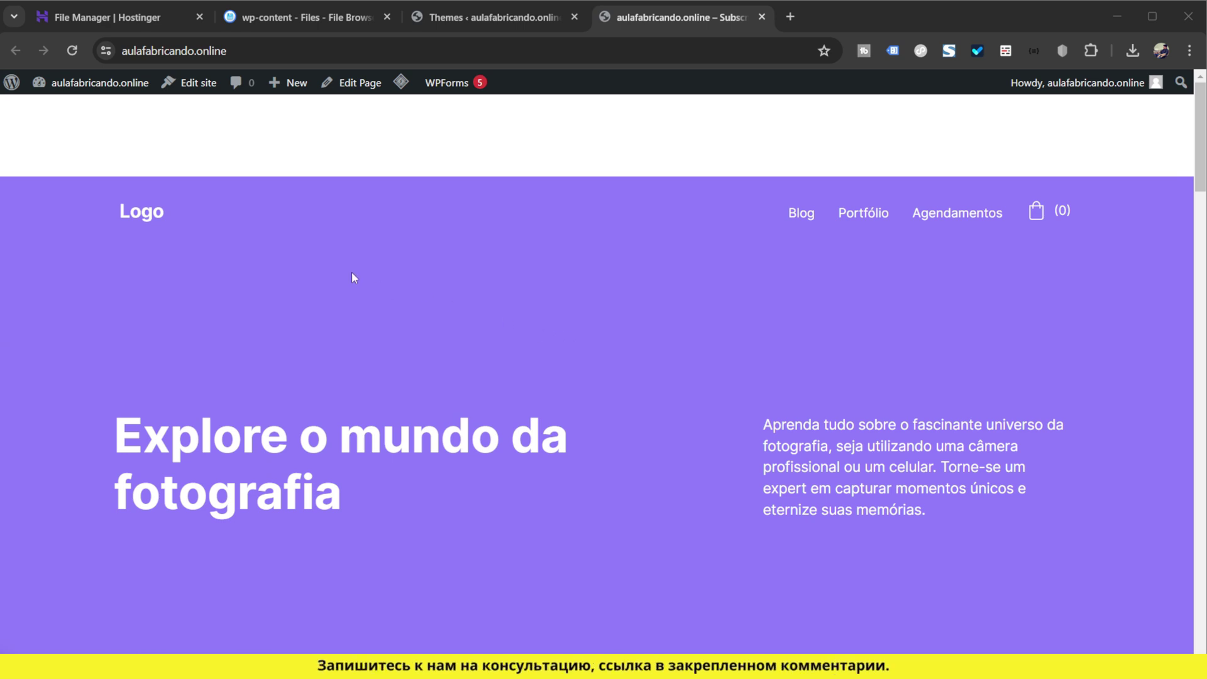
Step: Delete the stored site data and reset all permissions for aulafabricando.online in Chrome's site settings
left_click(106, 50)
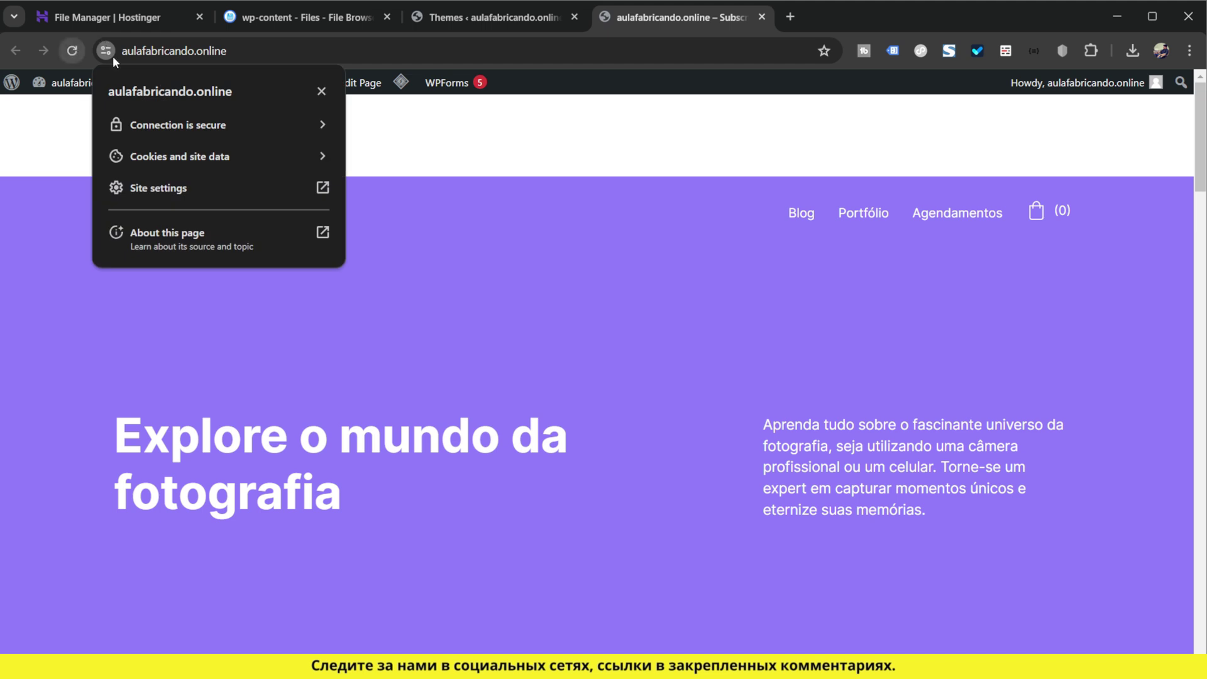
left_click(186, 191)
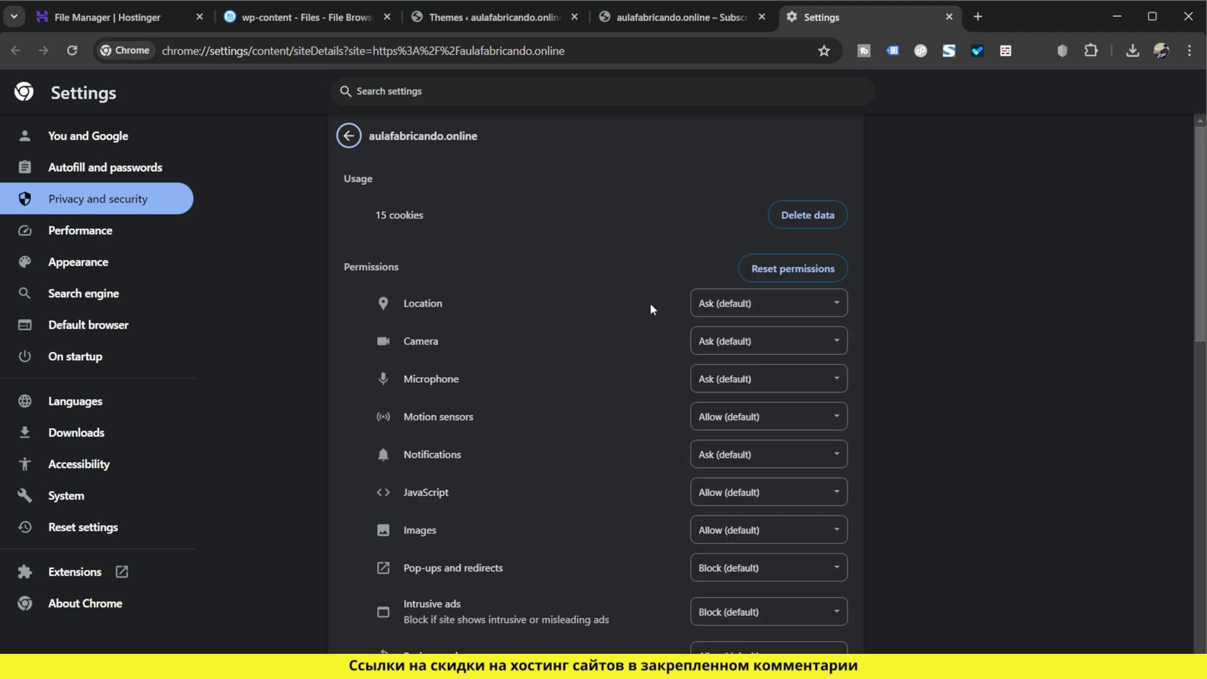
left_click(815, 215)
left_click(764, 431)
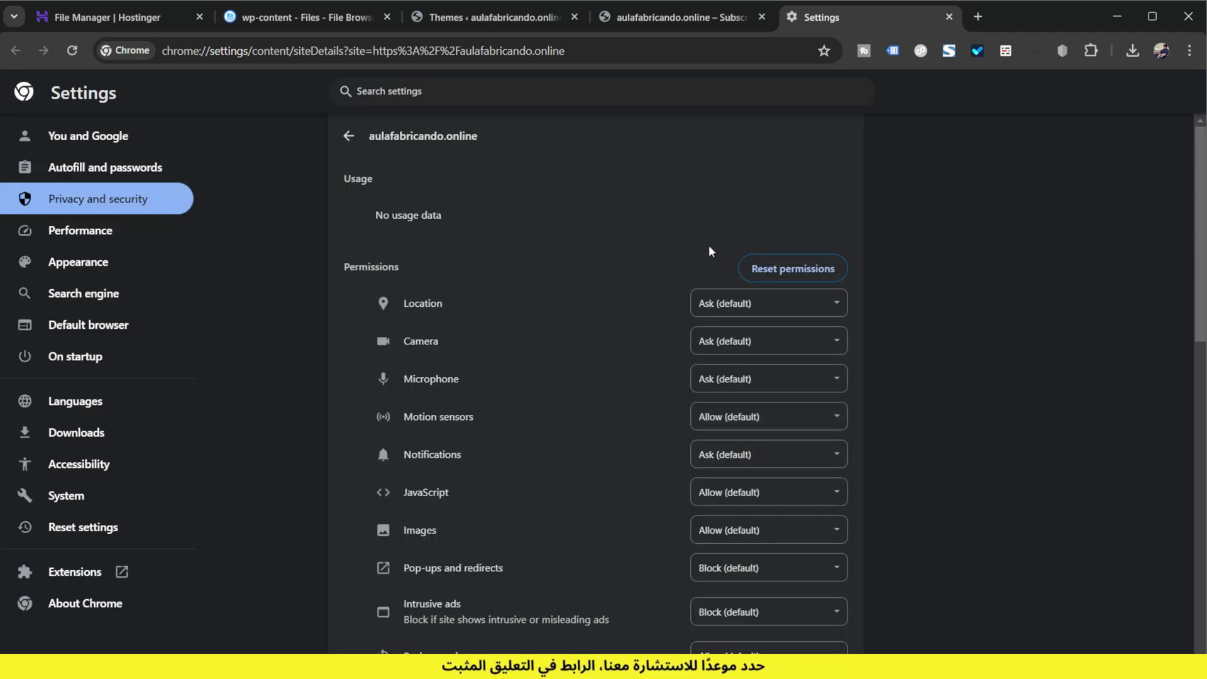
left_click(769, 268)
left_click(762, 384)
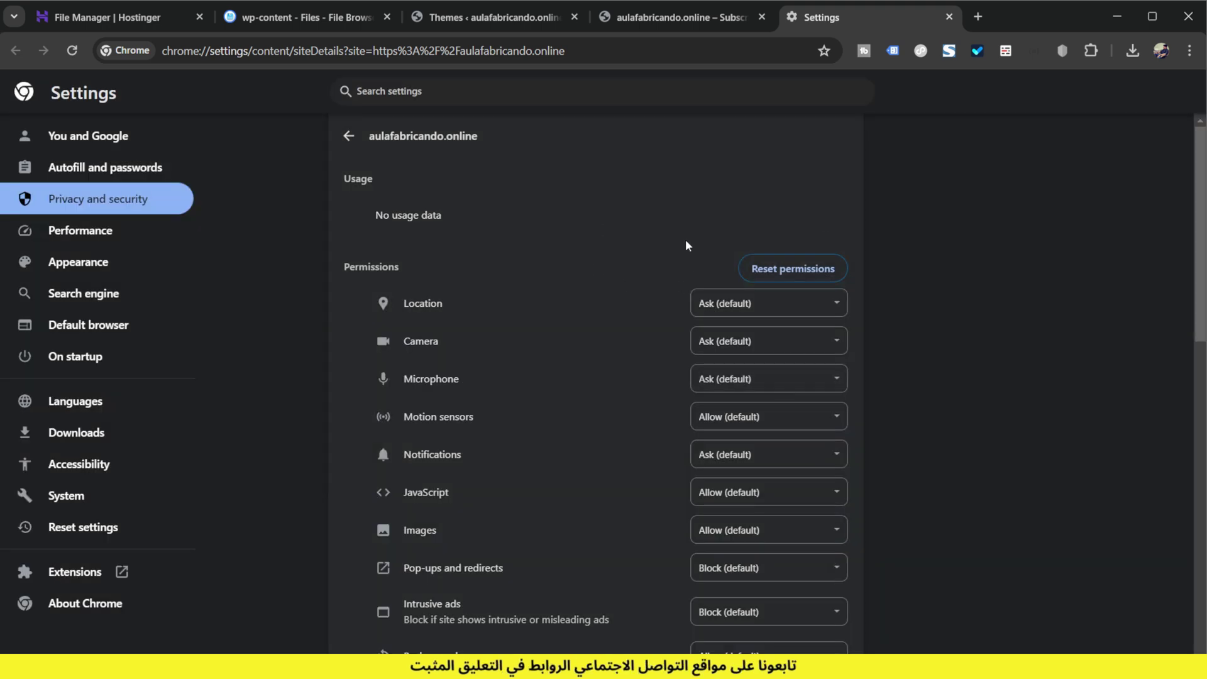
left_click(948, 17)
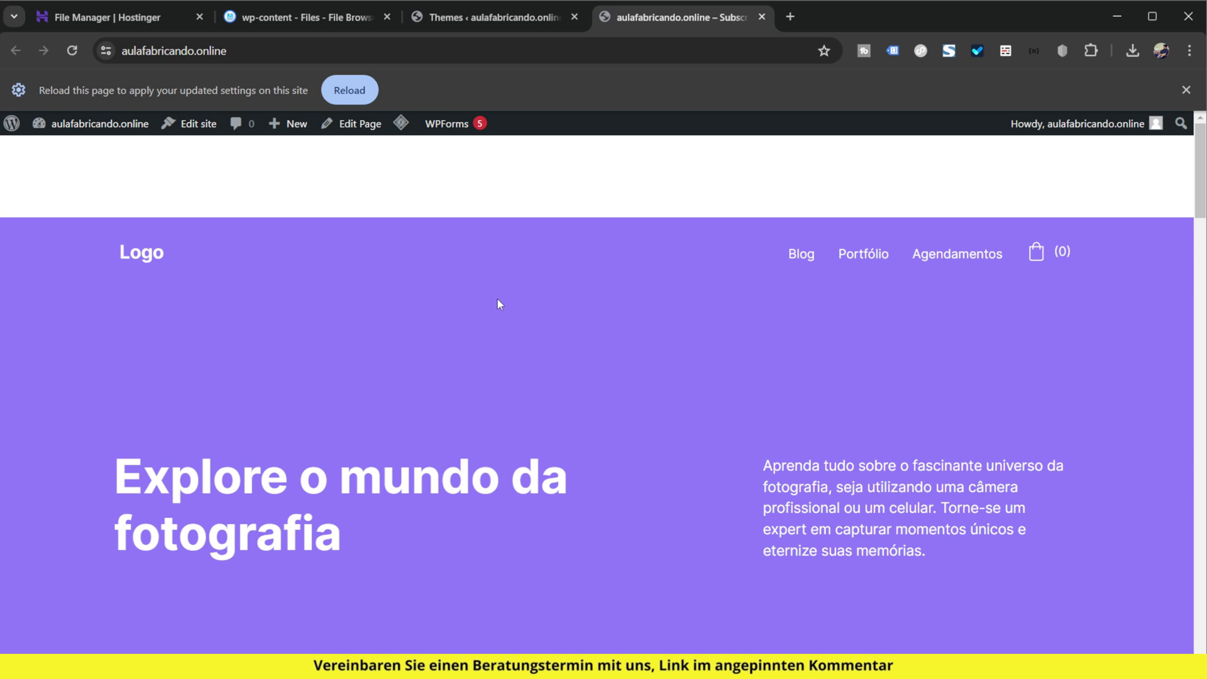
Step: Reload the aulafabricando.online homepage and look over its sections
key("F5")
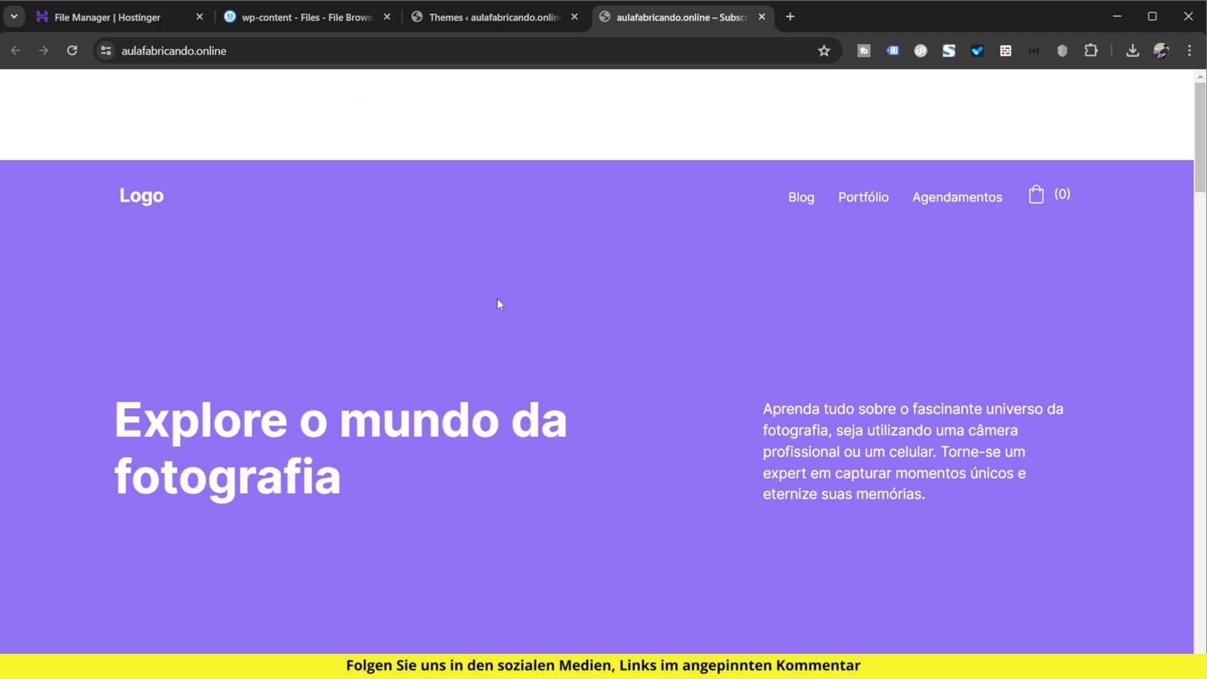
scroll(496, 314, "down", 10)
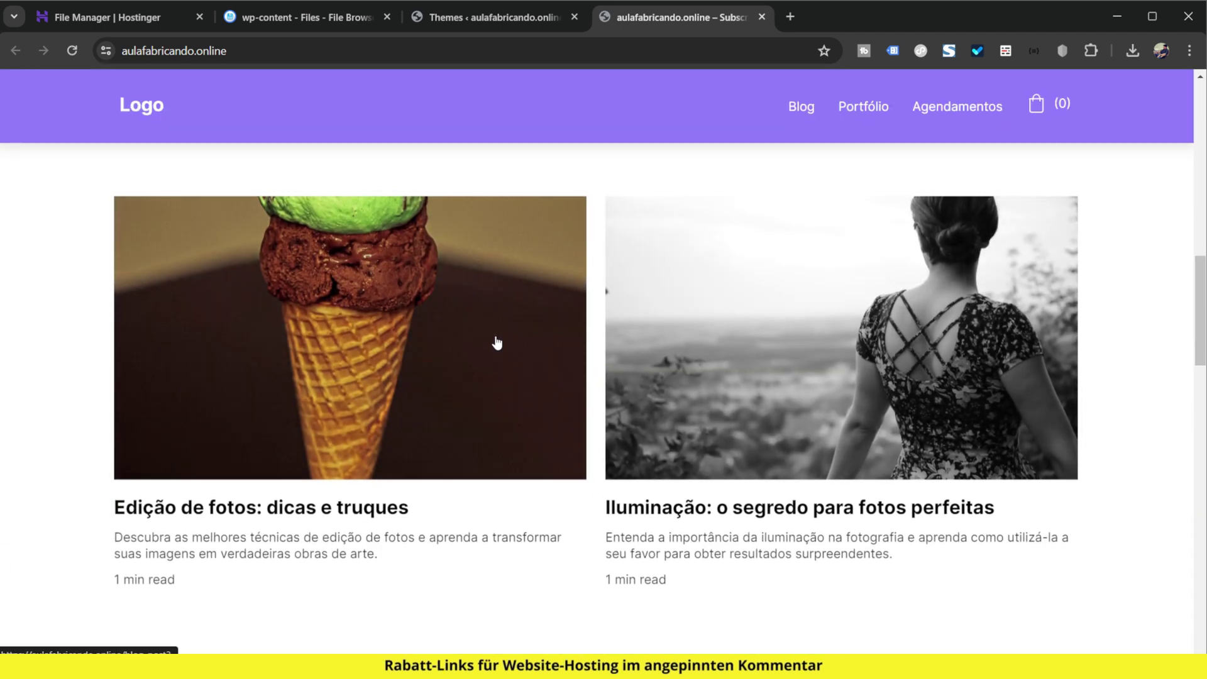
scroll(496, 343, "up", 10)
scroll(496, 340, "down", 12)
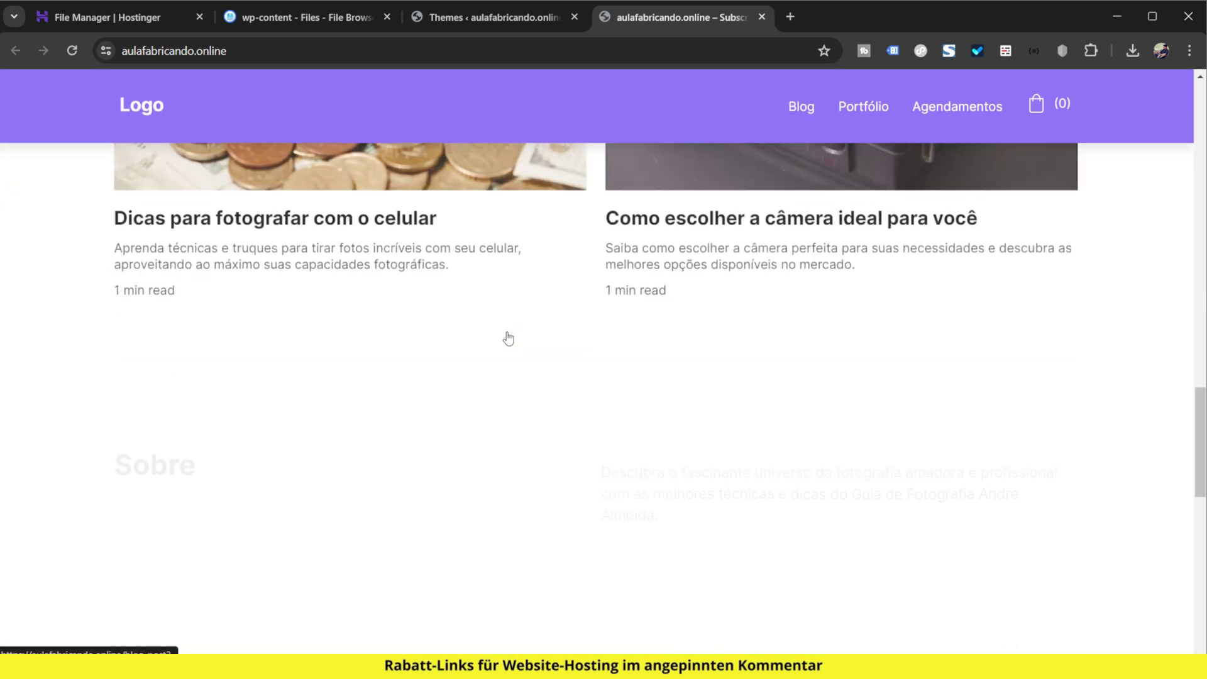
scroll(506, 343, "down", 10)
scroll(519, 365, "up", 6)
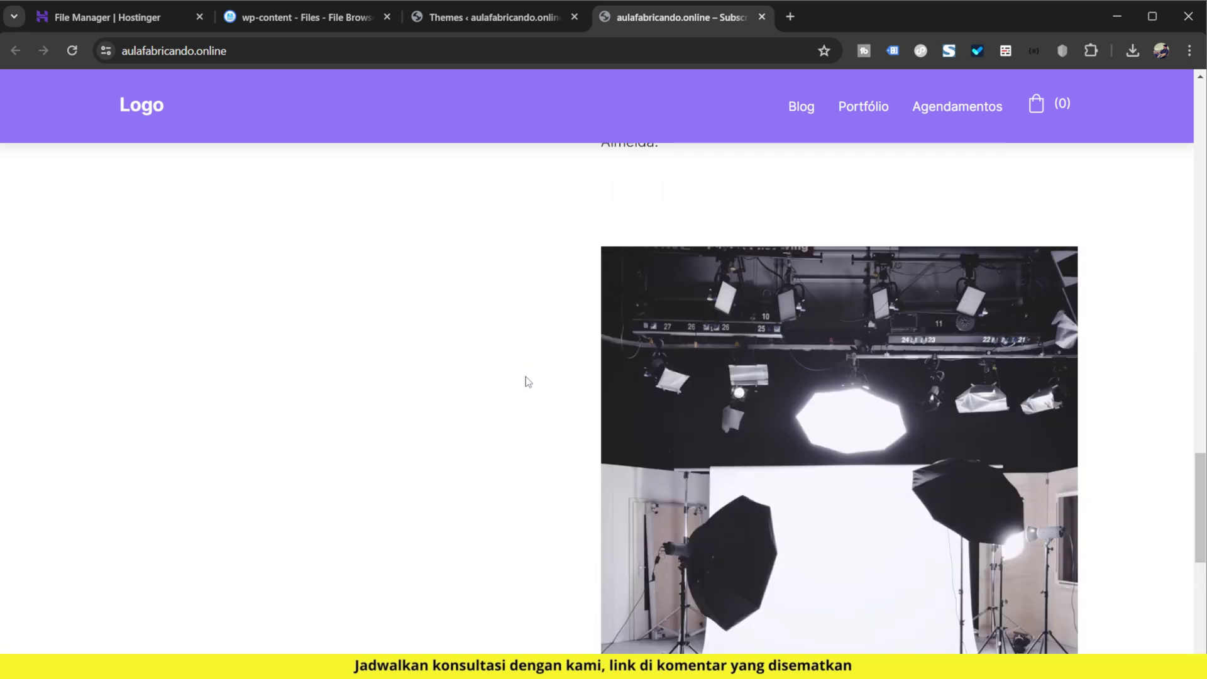
scroll(529, 396, "up", 10)
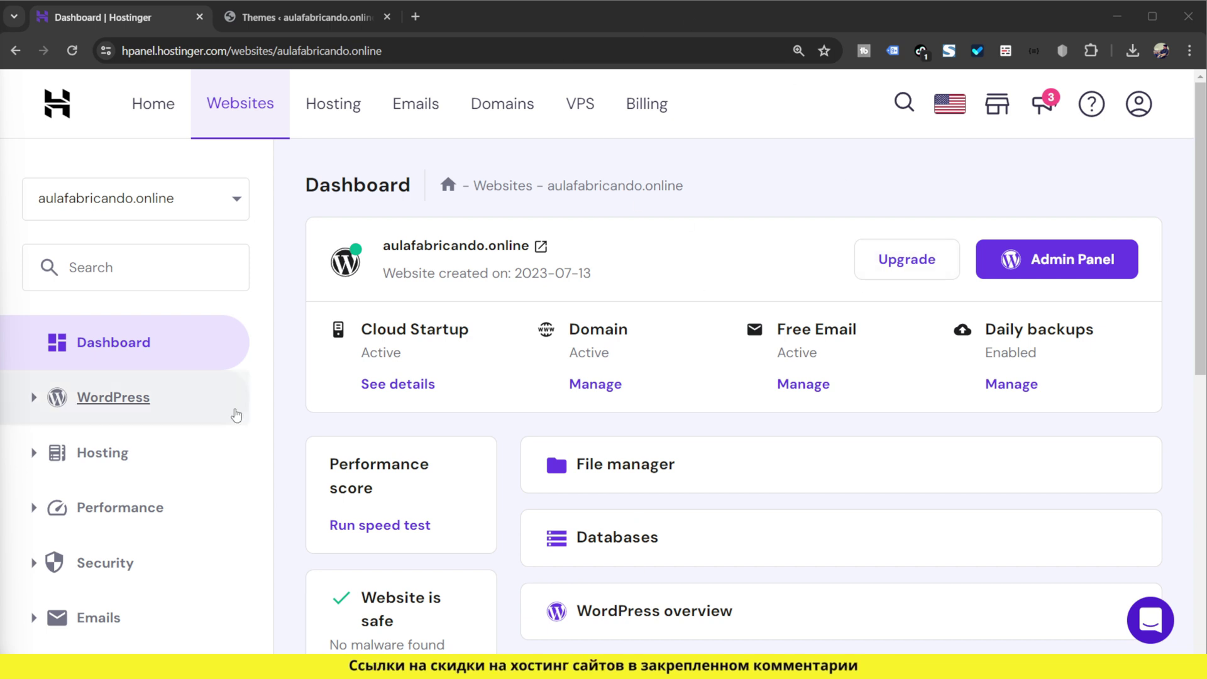
Step: Open the Hostinger file manager for the files of aulafabricando.online only
scroll(234, 413, "down", 10)
left_click(148, 226)
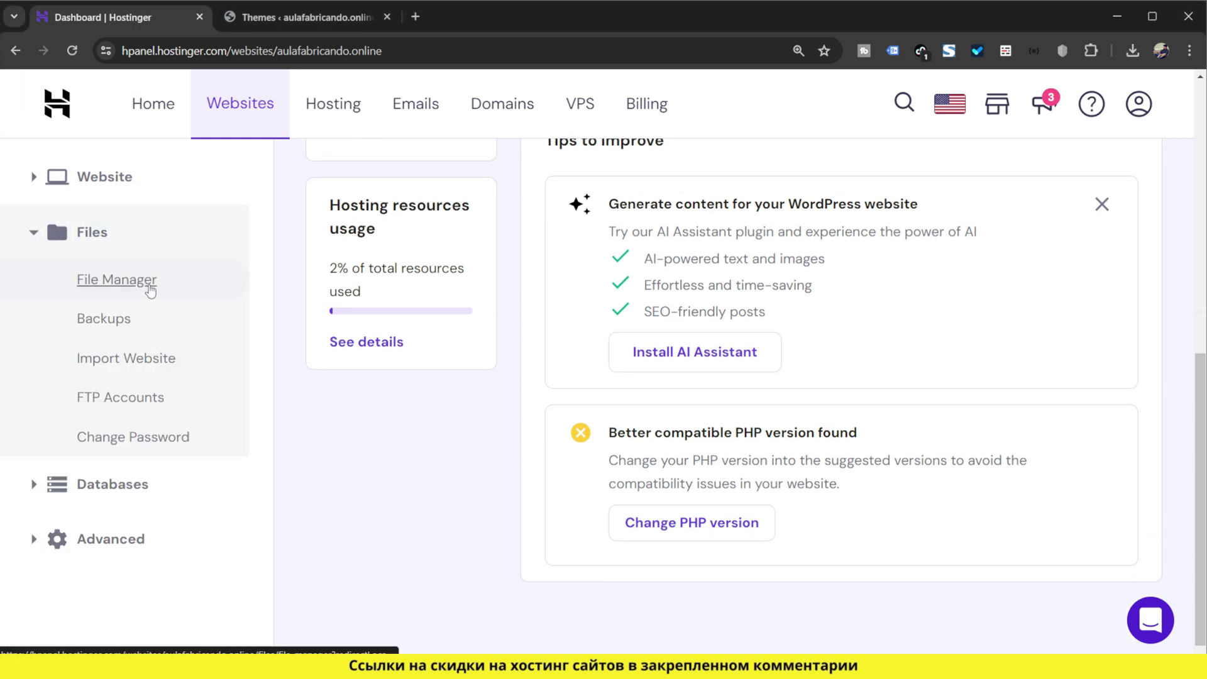
left_click(145, 282)
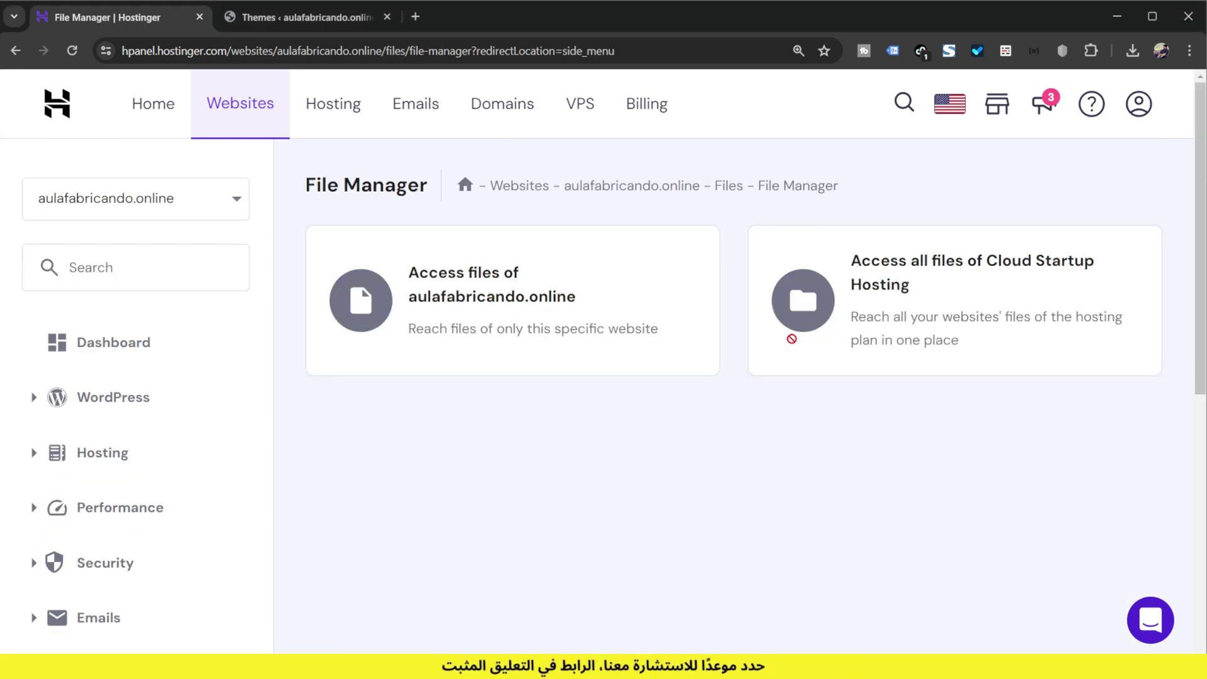
left_click(712, 374)
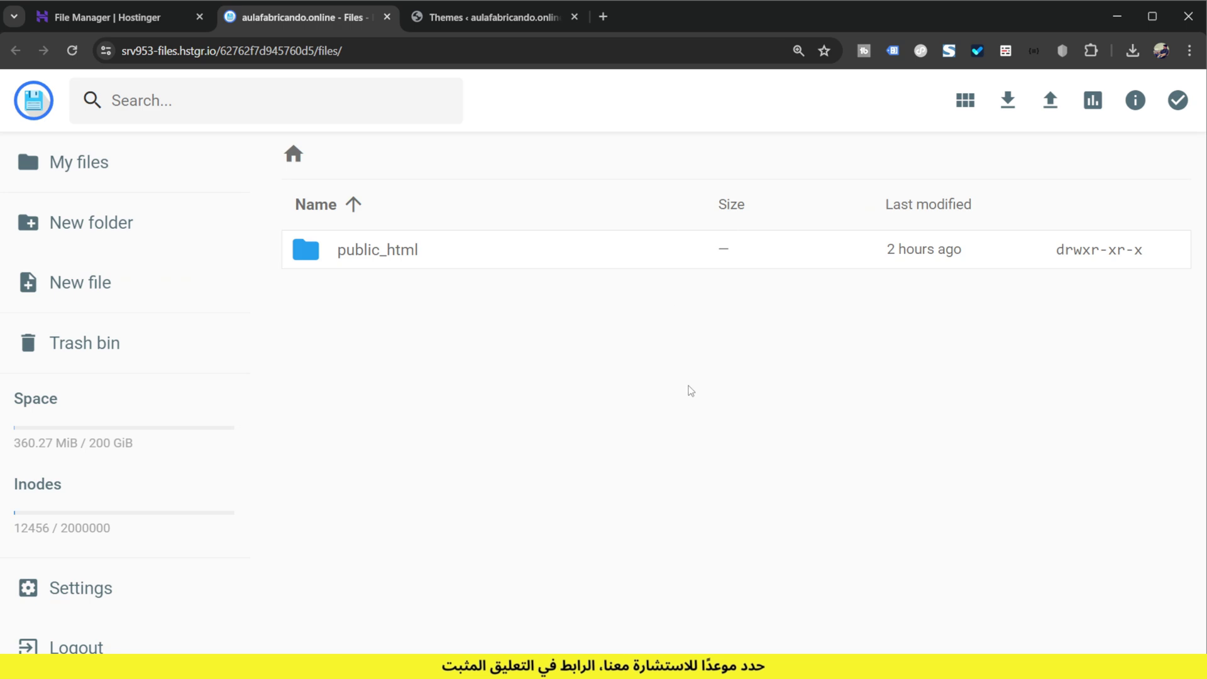
Step: Open the wp-config.php file in the public_html folder for editing
double_click(413, 258)
scroll(516, 448, "down", 1)
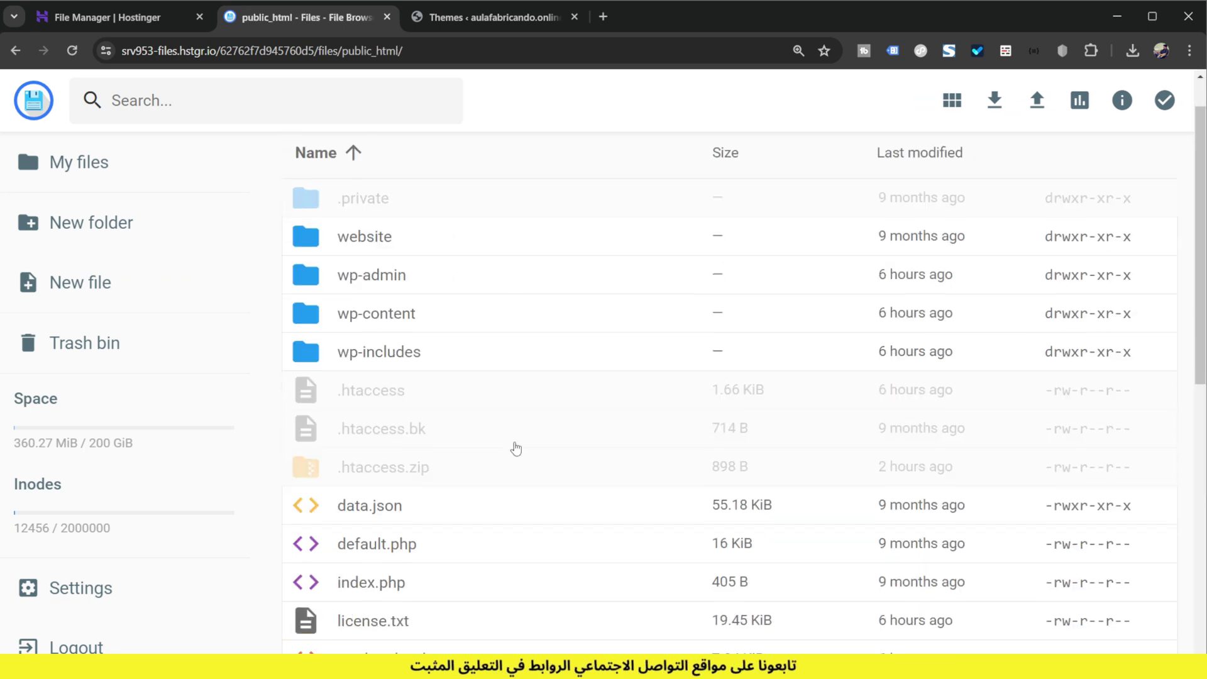
scroll(515, 447, "down", 2)
scroll(476, 469, "down", 4)
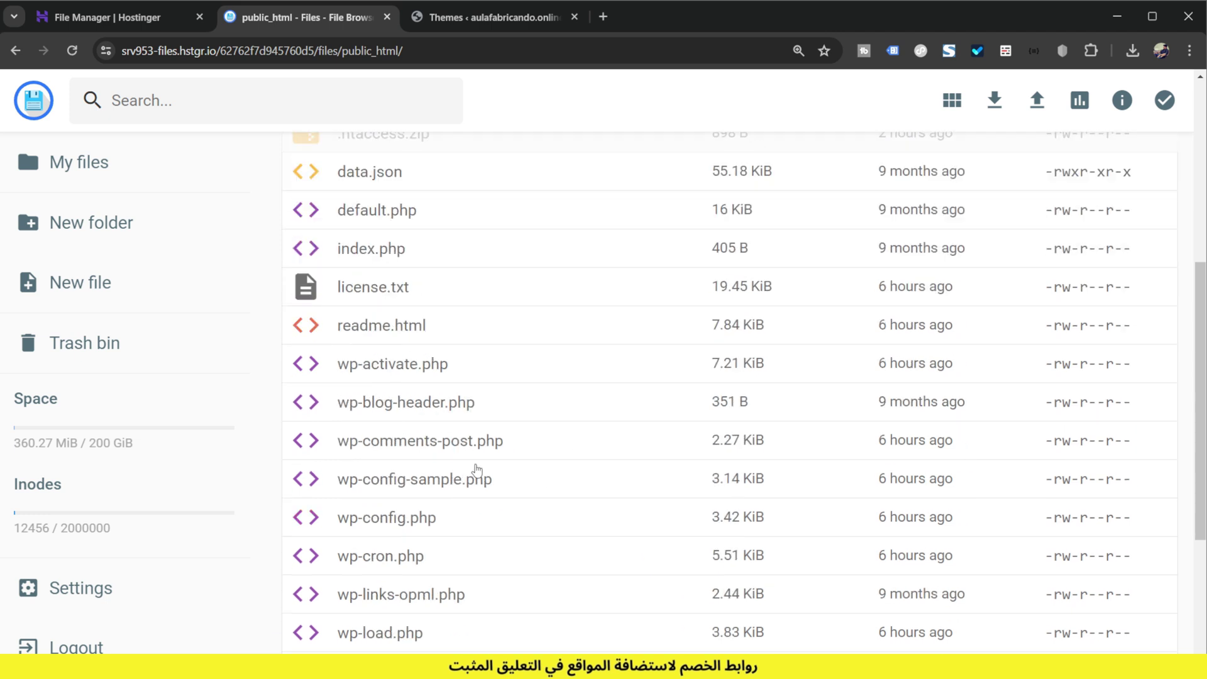
left_click(448, 510)
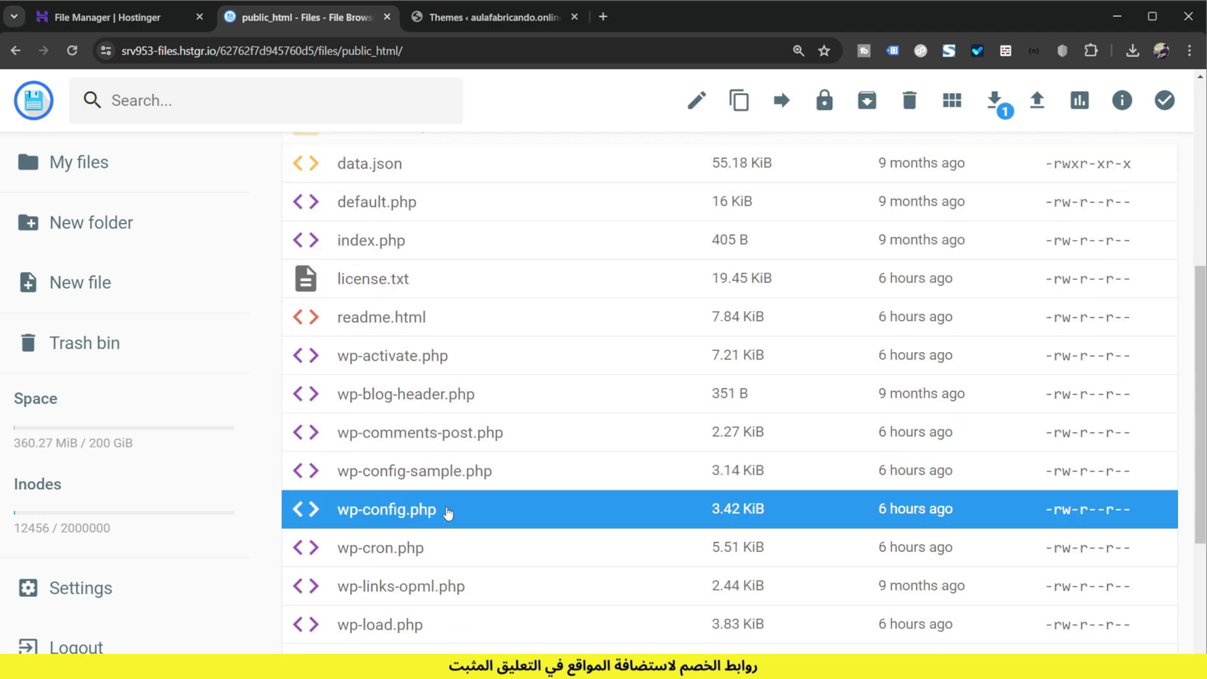
double_click(448, 510)
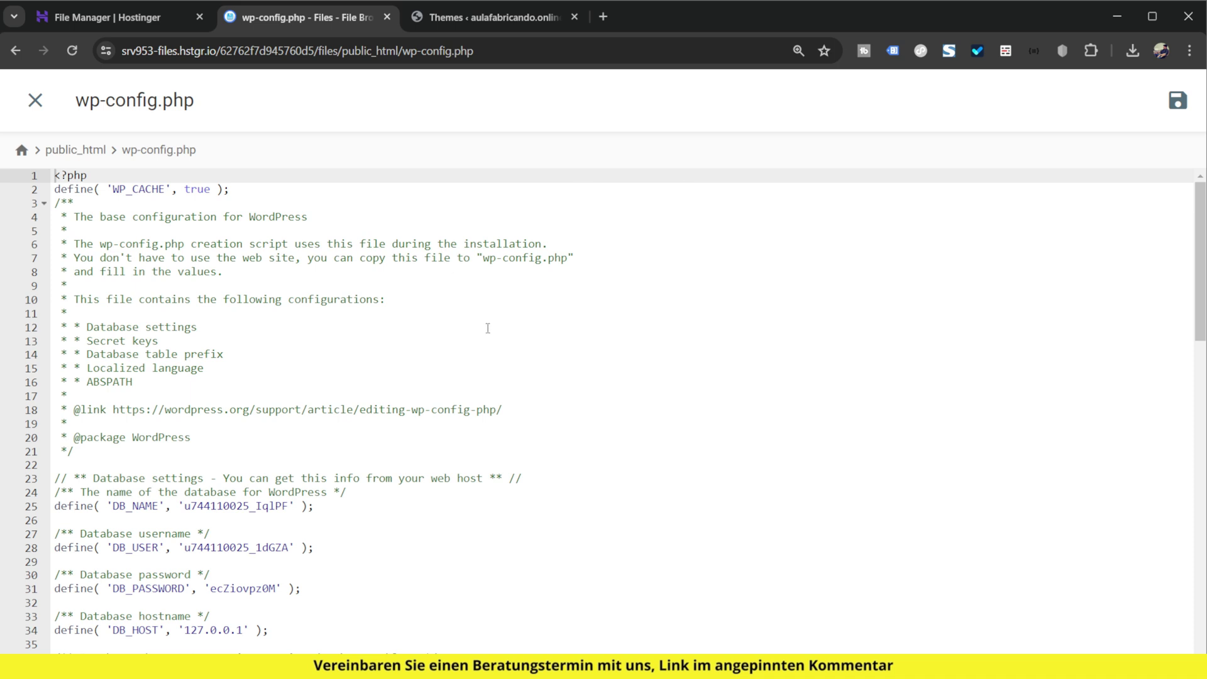
Step: Insert defines below the ABSPATH block of wp-config.php setting WP_DEBUG to true, WP_DEBUG_DISPLAY to false and WP_DEBUG_LOG to true
scroll(488, 328, "down", 12)
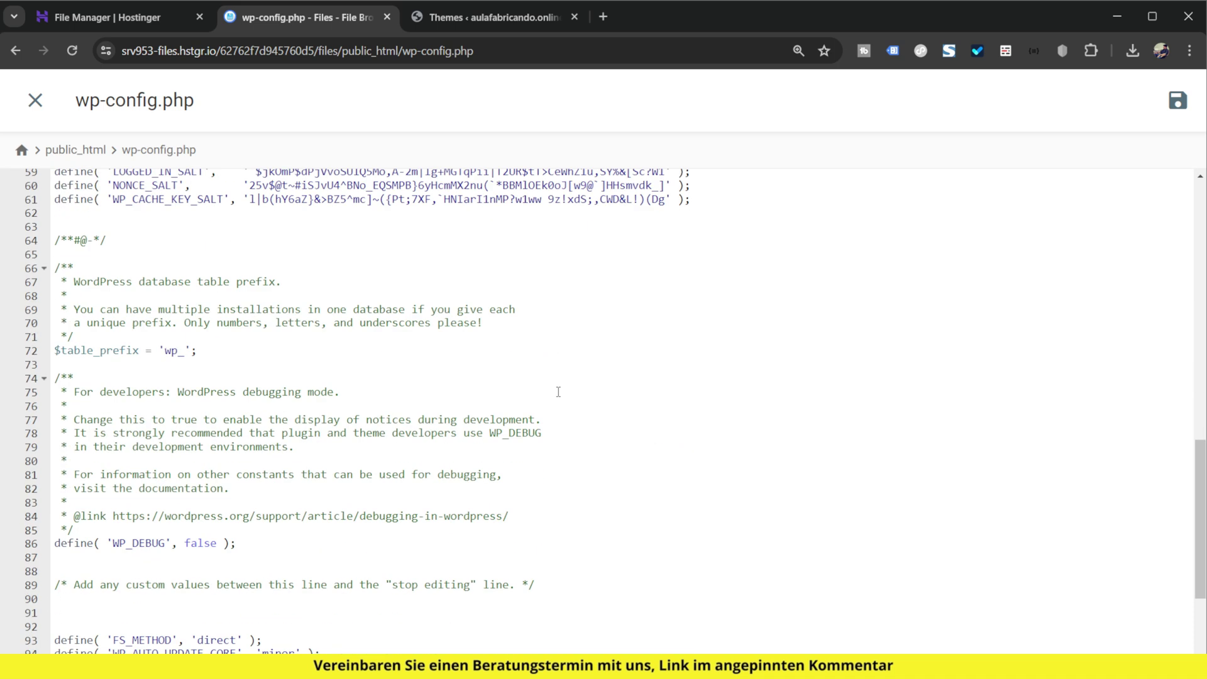
scroll(558, 391, "down", 3)
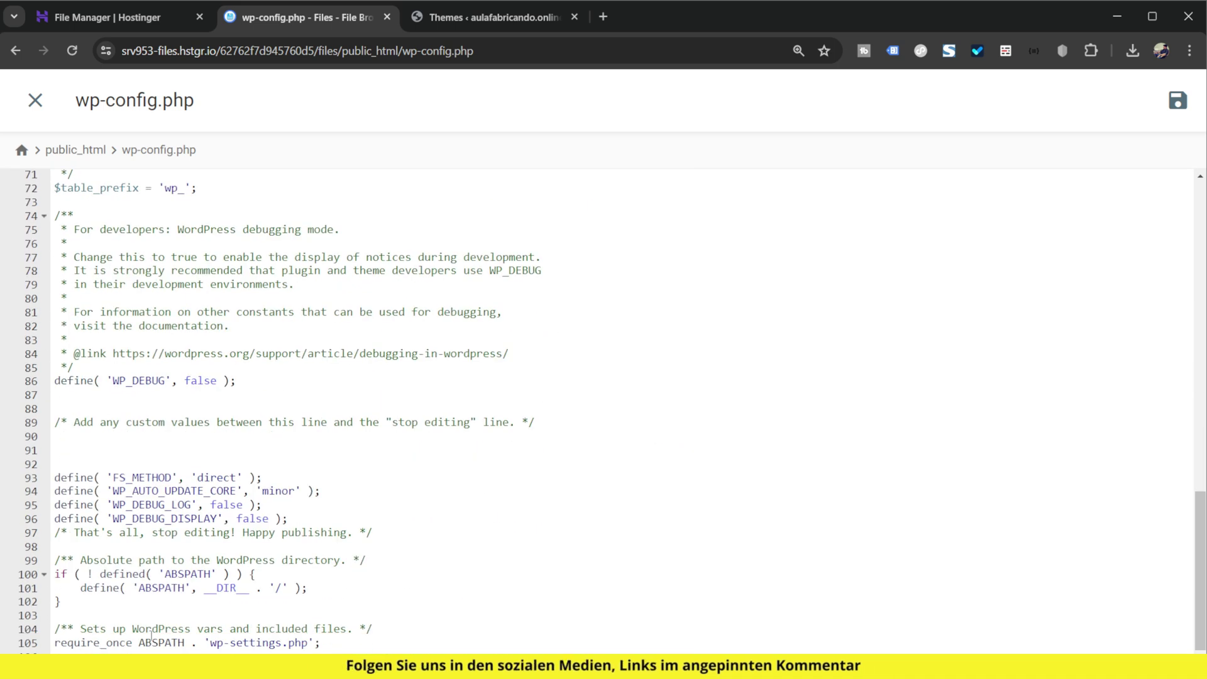
left_click(271, 613)
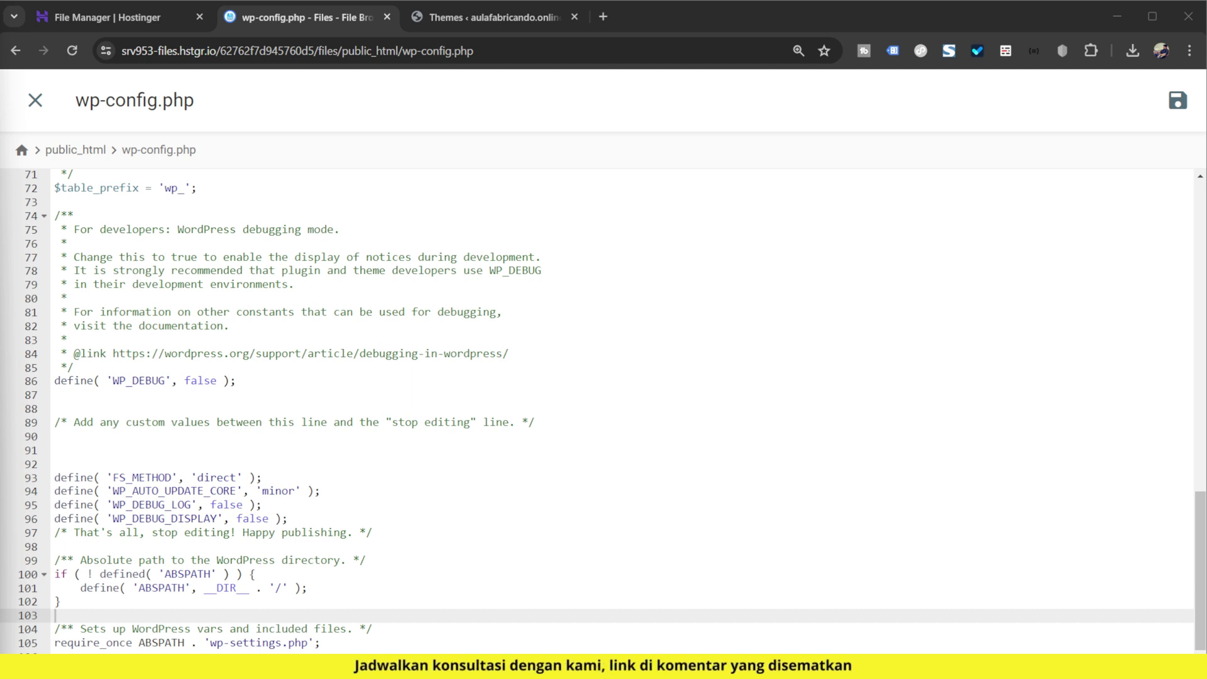
left_click(187, 609)
type("define( 'WP_DEBUG', true ); define( 'WP_DEBUG_DISPLAY', false ); define( 'WP_DEBUG_LOG', true );")
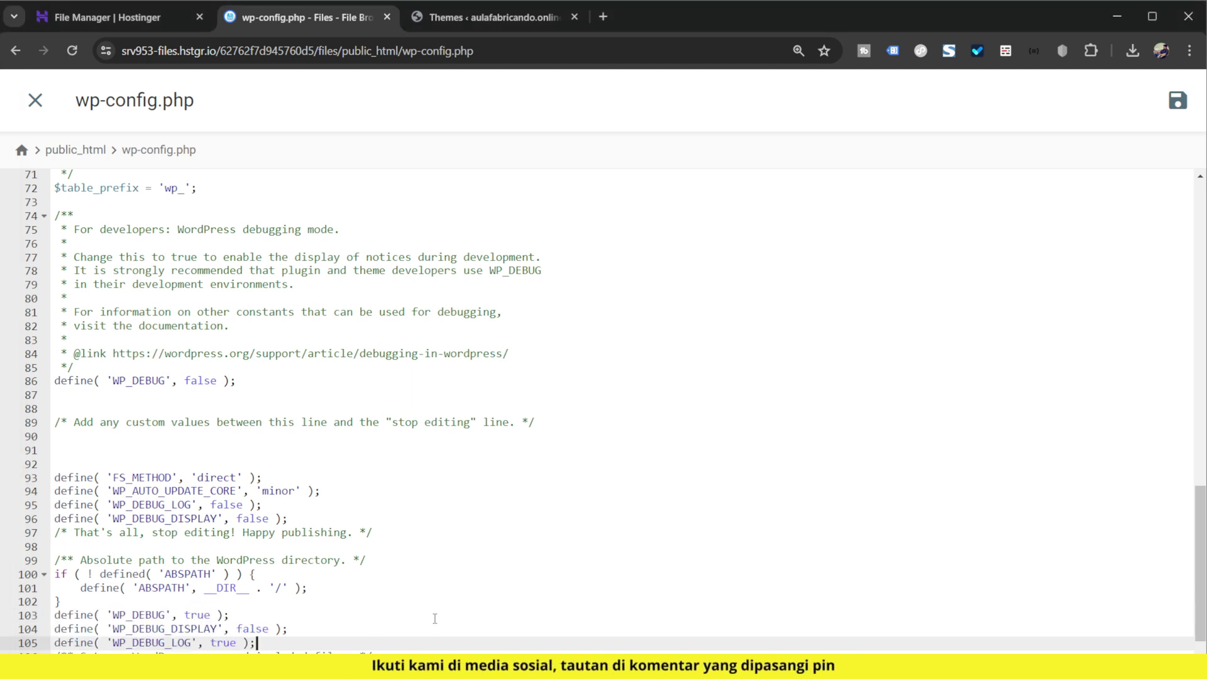
key("Return")
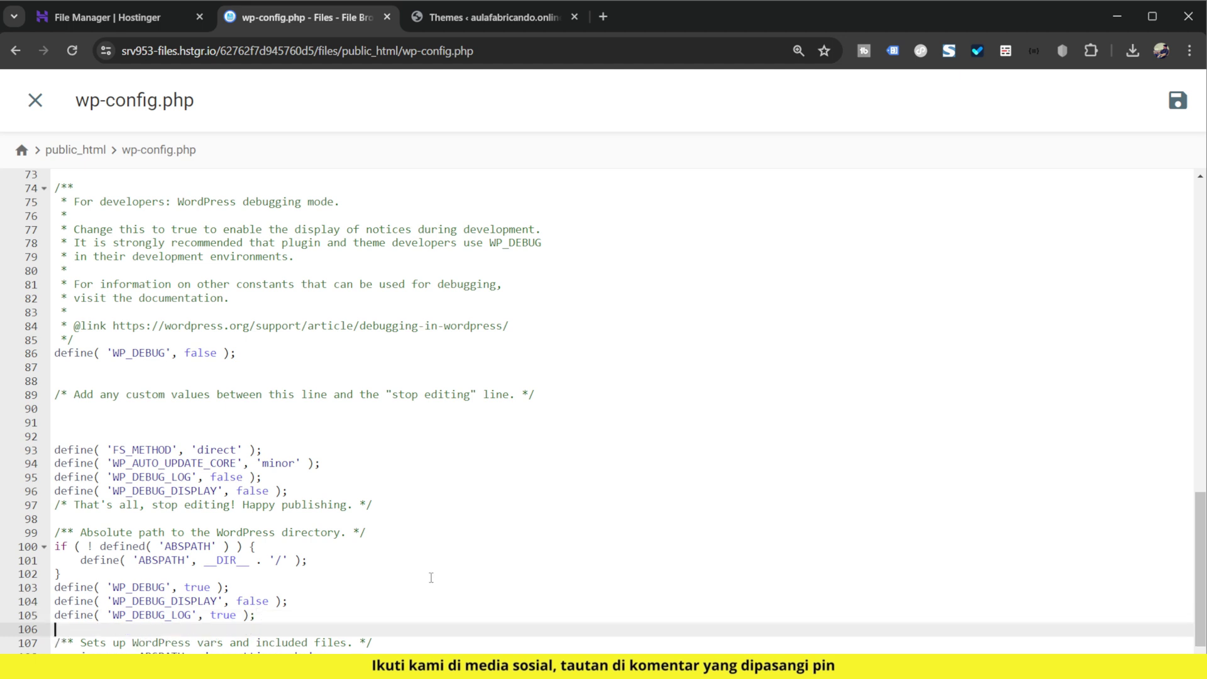
Step: Add a blank line above the new debug defines, save wp-config.php and close it
scroll(128, 578, "up", 5, "ctrl")
scroll(252, 553, "down", 4)
left_click(278, 501)
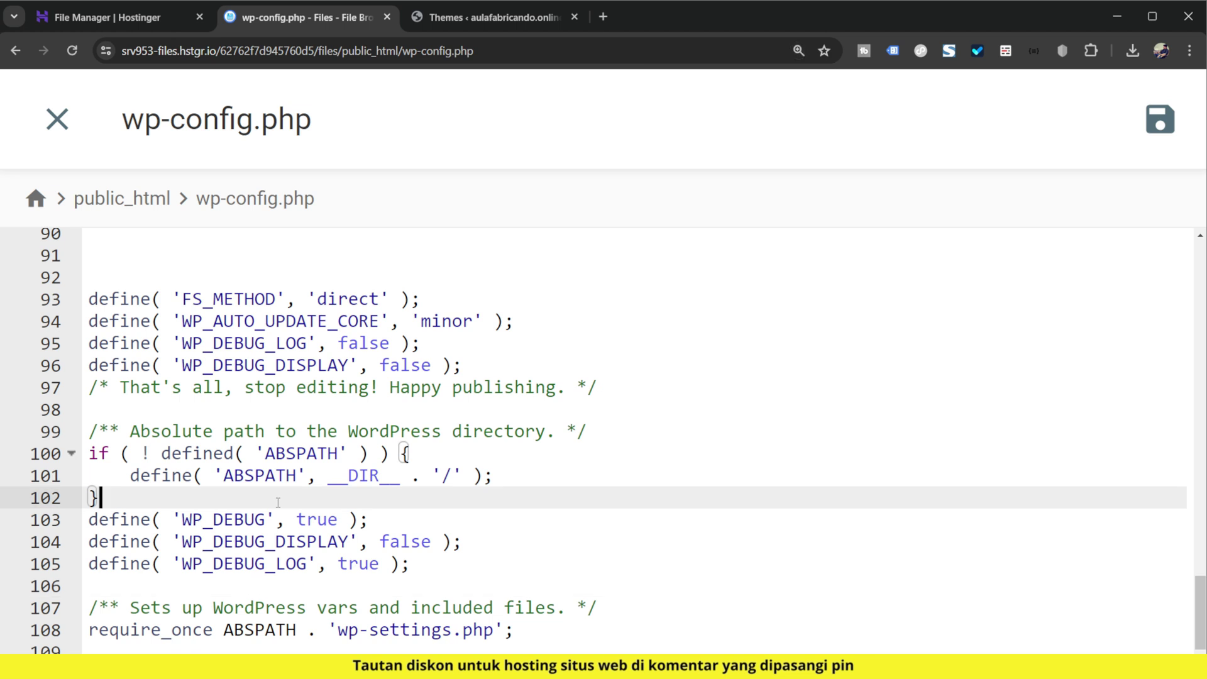
key("Return")
scroll(282, 506, "down", 1)
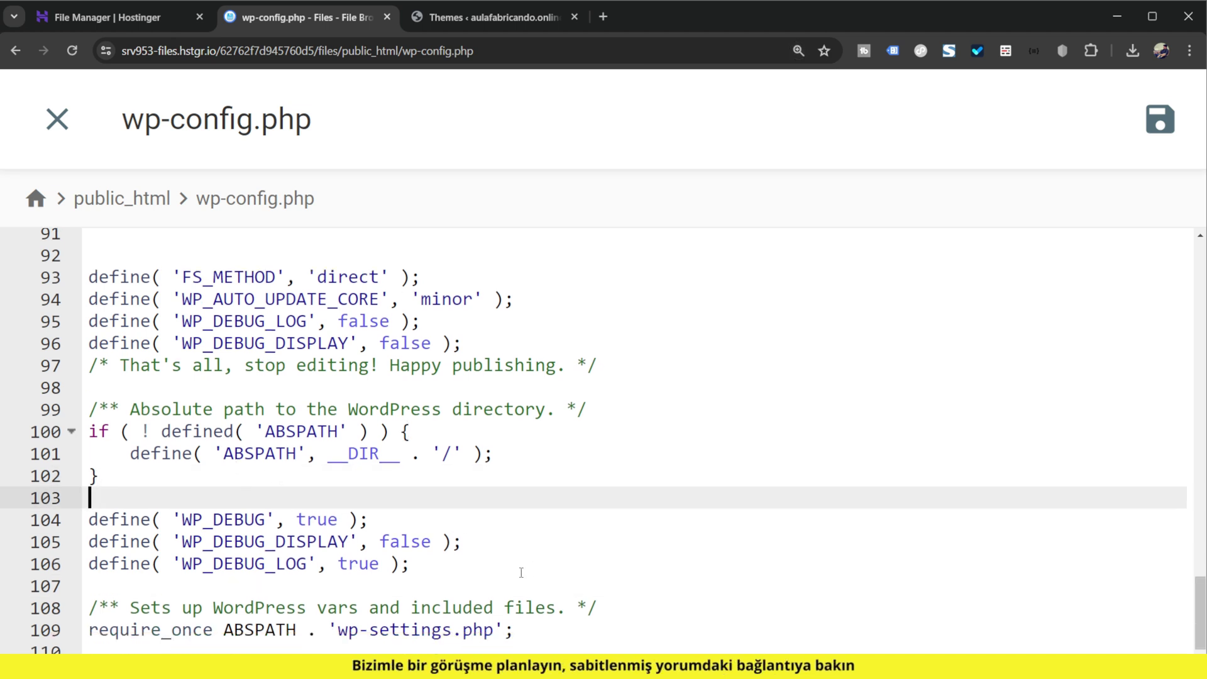
left_click(1160, 120)
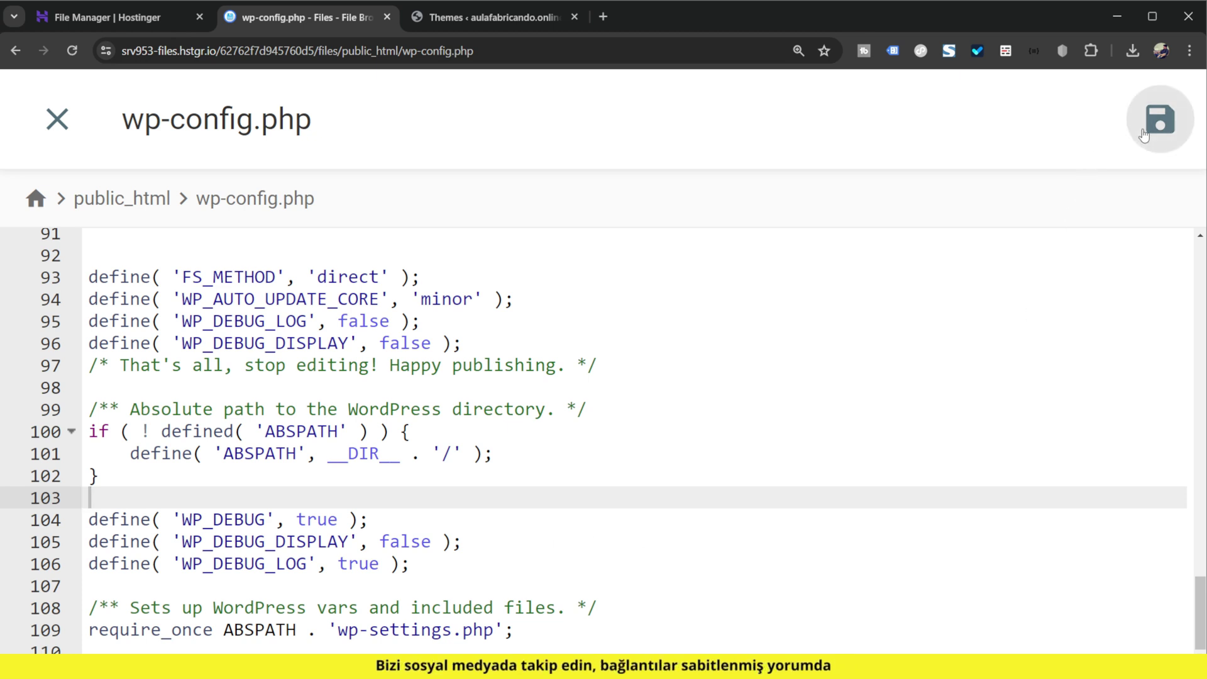
left_click(57, 119)
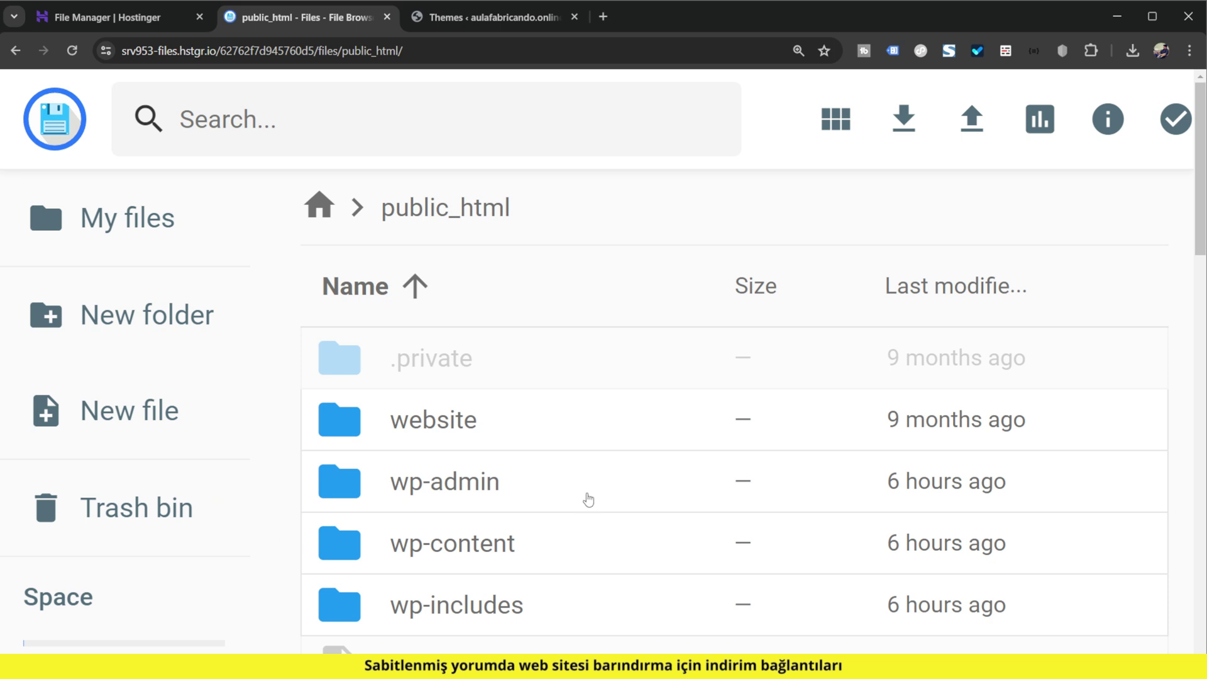
Step: Open the wp-content folder inside public_html with the page zoom at 150%
key("ctrl+minus")
key("ctrl+minus")
key("ctrl+minus")
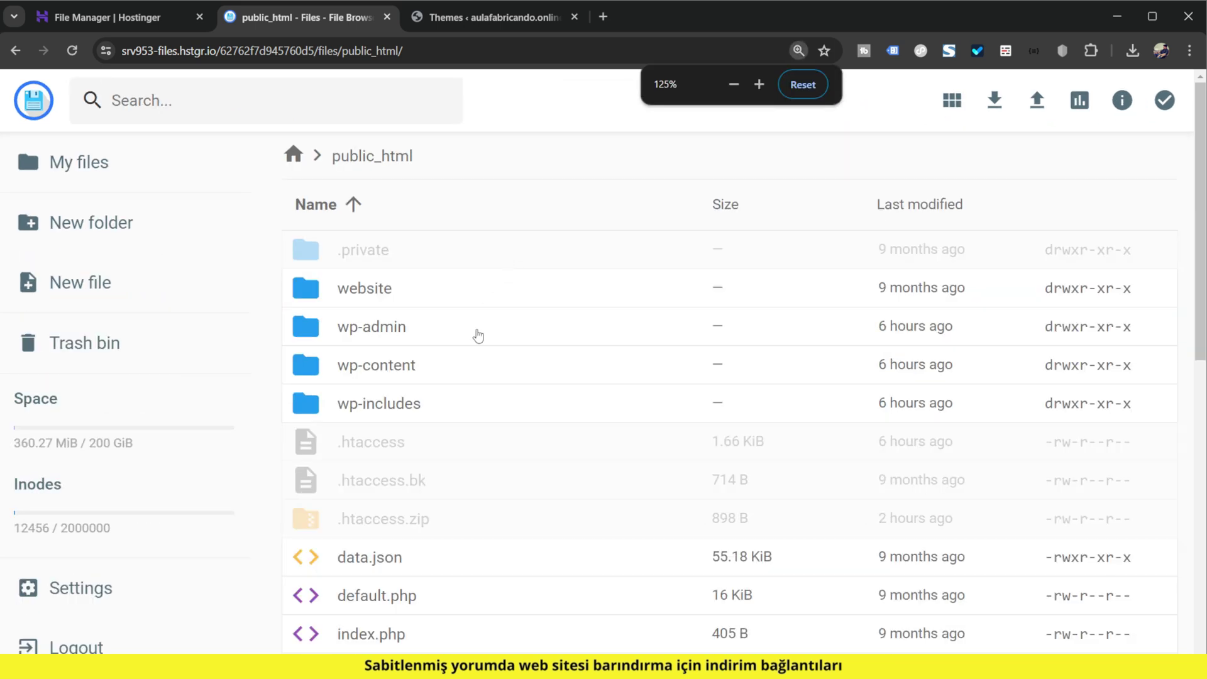
key("ctrl+plus")
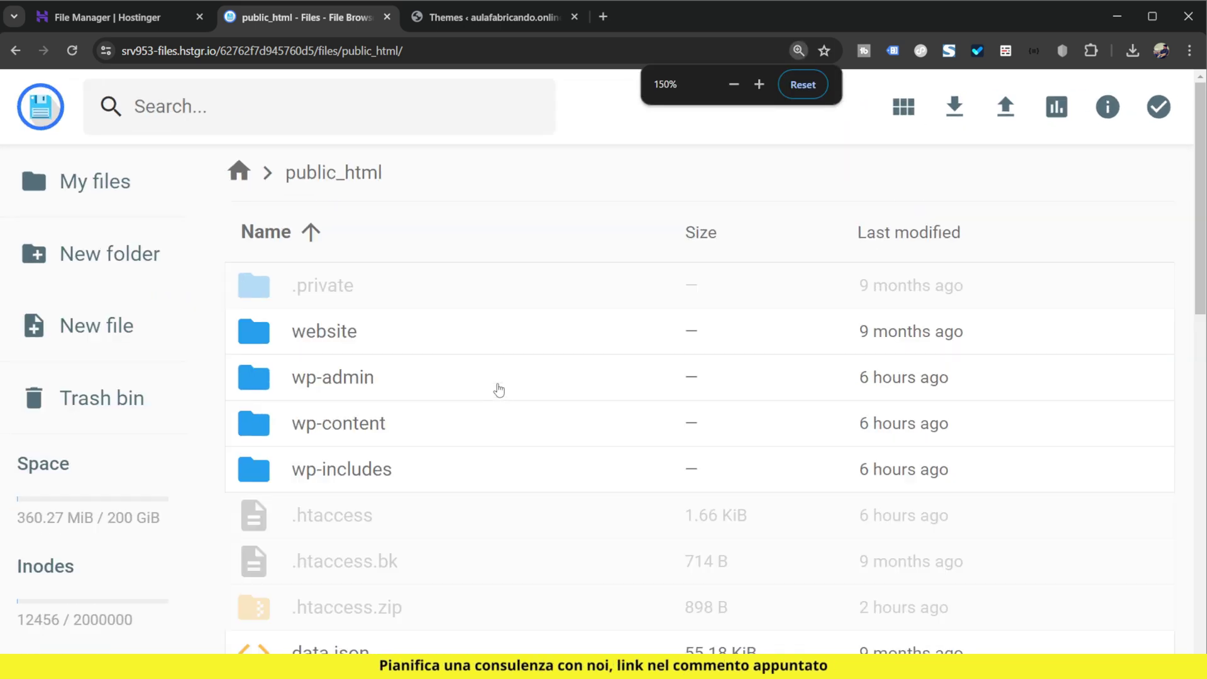
left_click(390, 407)
scroll(701, 390, "down", 2)
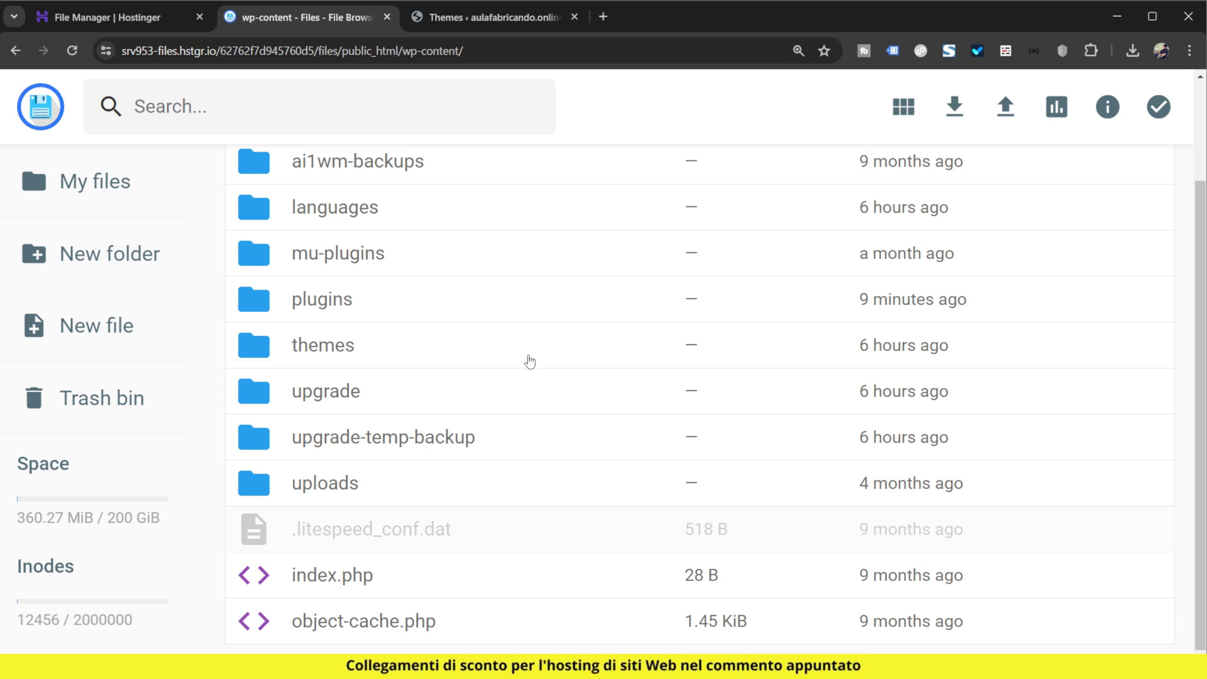
Step: Check the WordPress Themes page, look through the wp-content files and refresh the folder listing
left_click(496, 17)
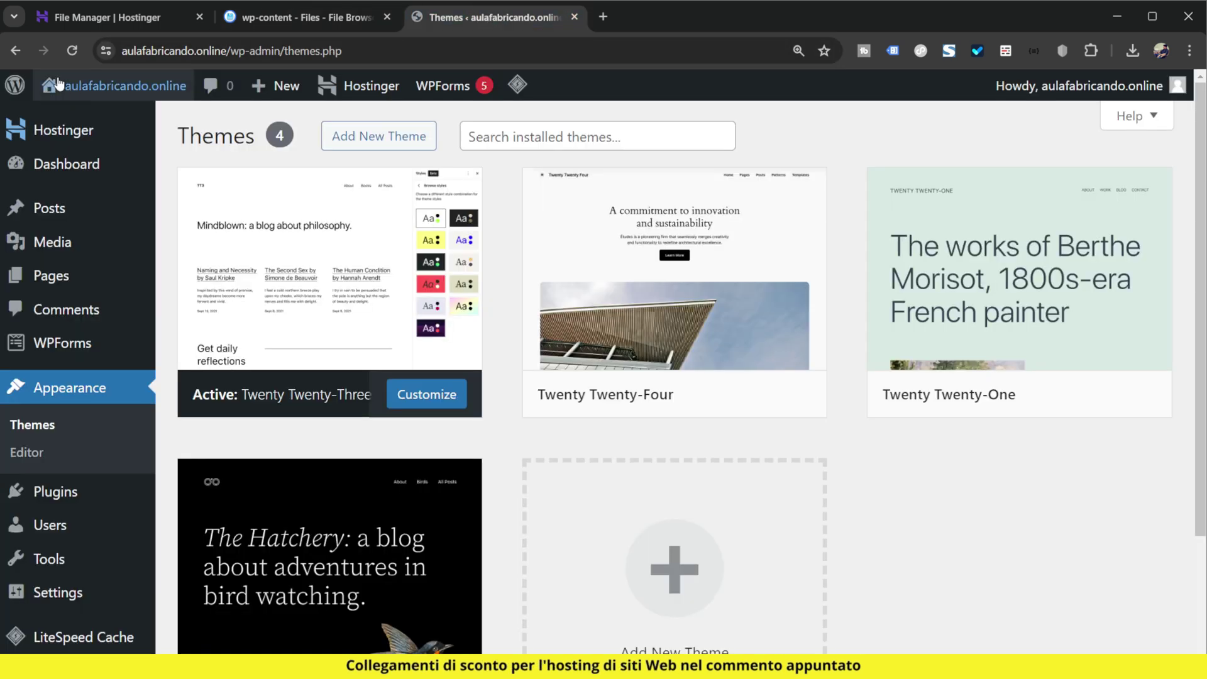
left_click(336, 19)
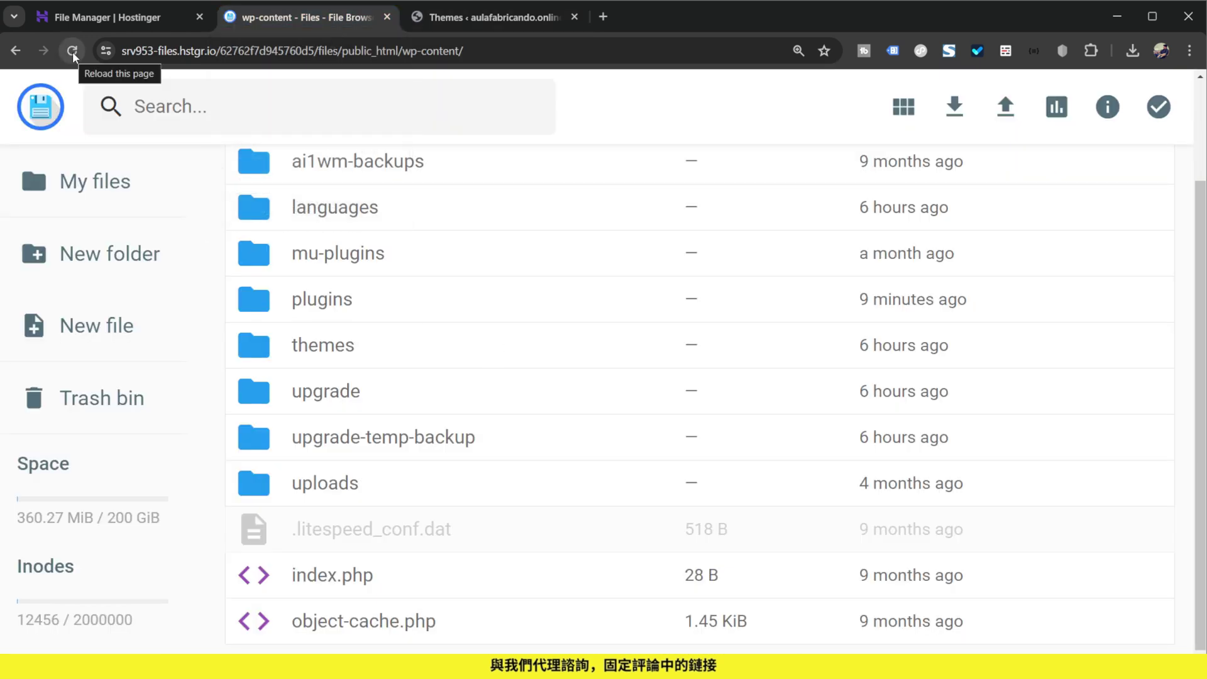
scroll(683, 259, "up", 2)
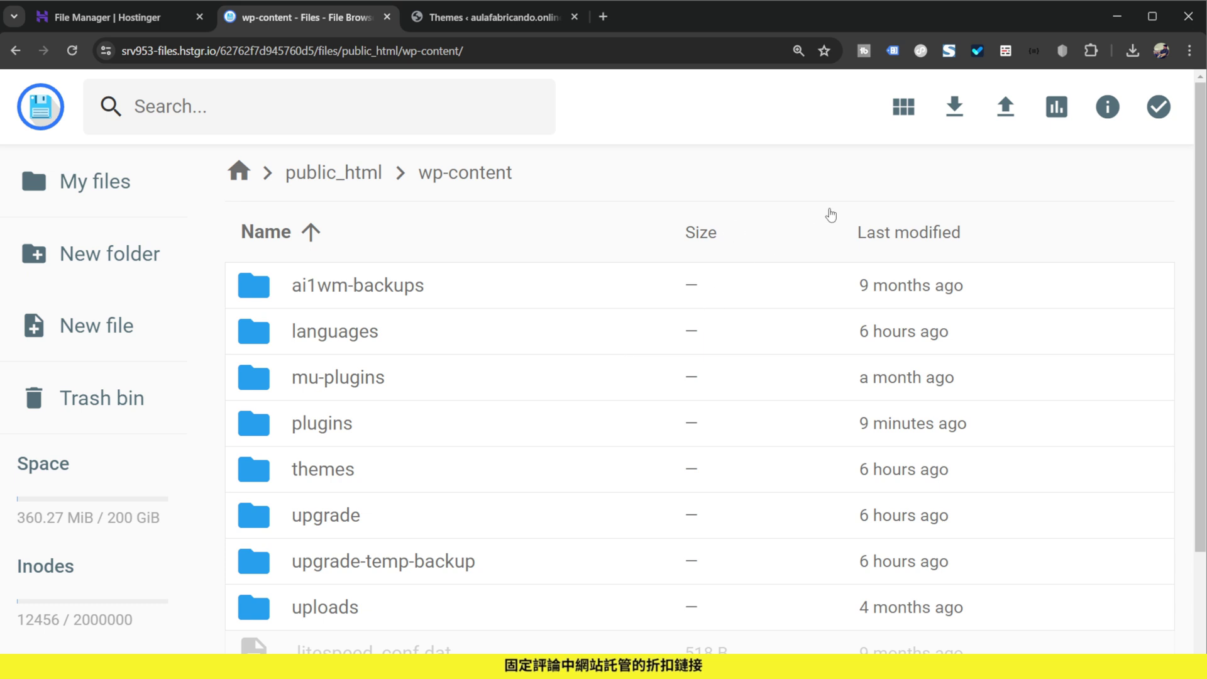
scroll(585, 469, "down", 2)
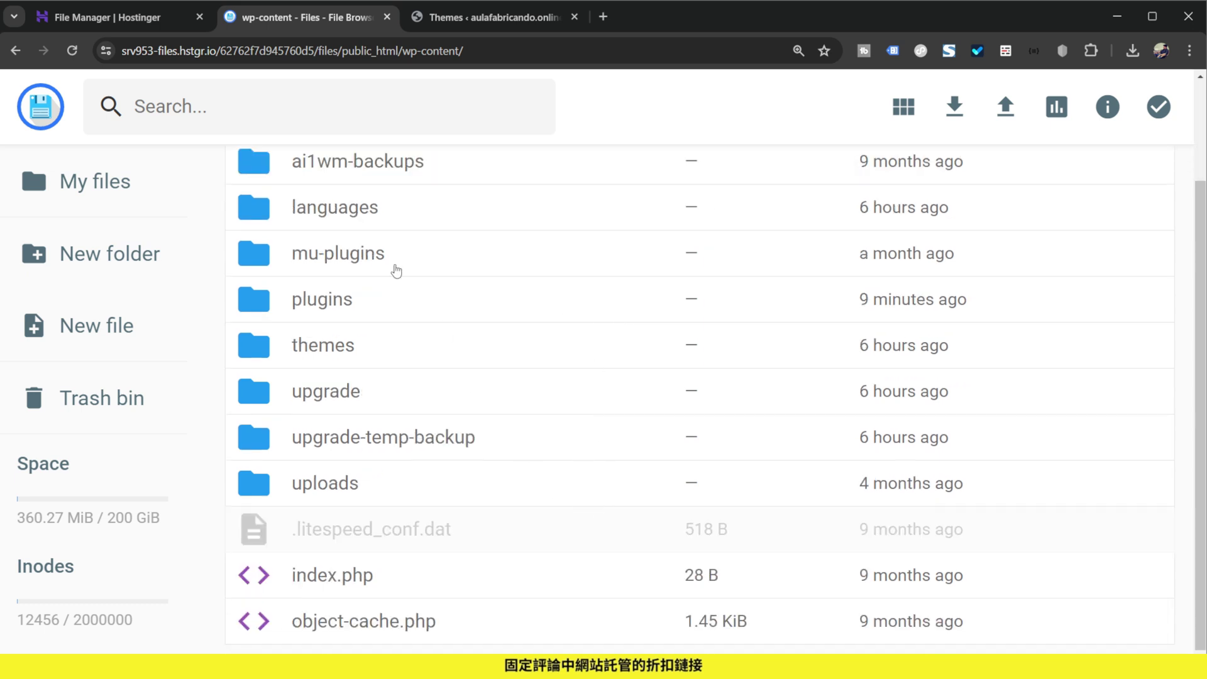
left_click(72, 51)
Step: Open Hostinger's File Manager page for aulafabricando.online in a second browser tab
scroll(706, 433, "down", 2)
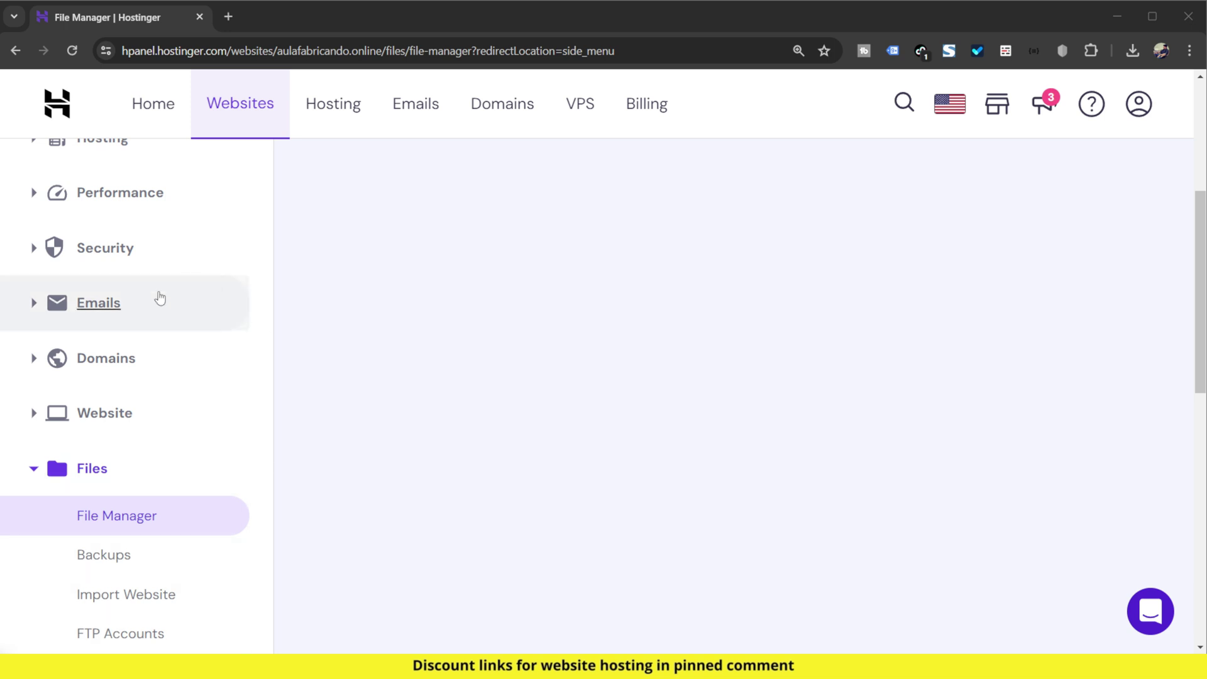
middle_click(118, 517)
left_click(315, 15)
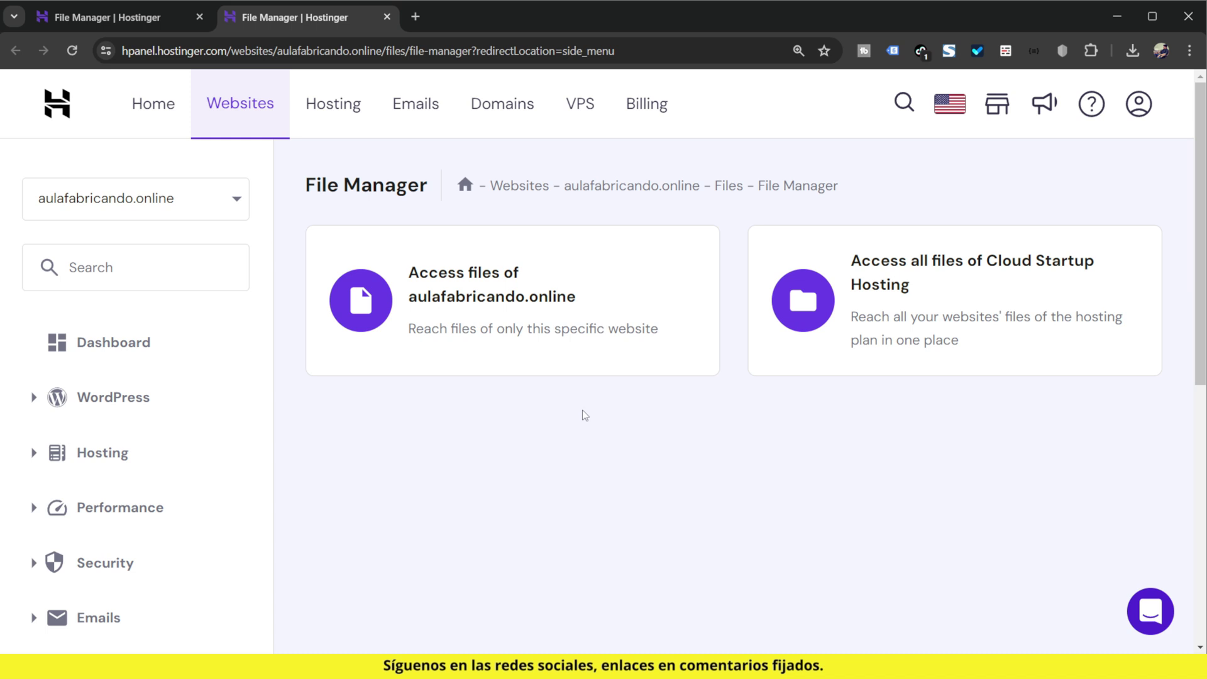
Step: Open the wp-includes folder inside public_html among the files of aulafabricando.online only
left_click(510, 297)
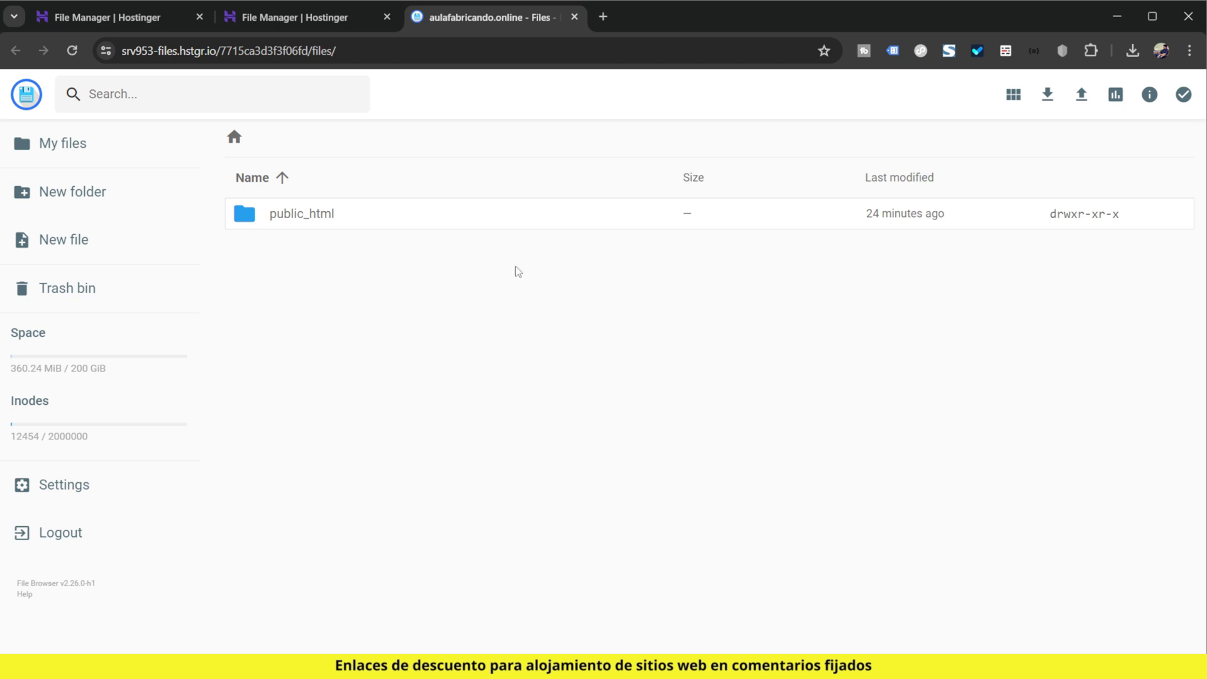
double_click(304, 215)
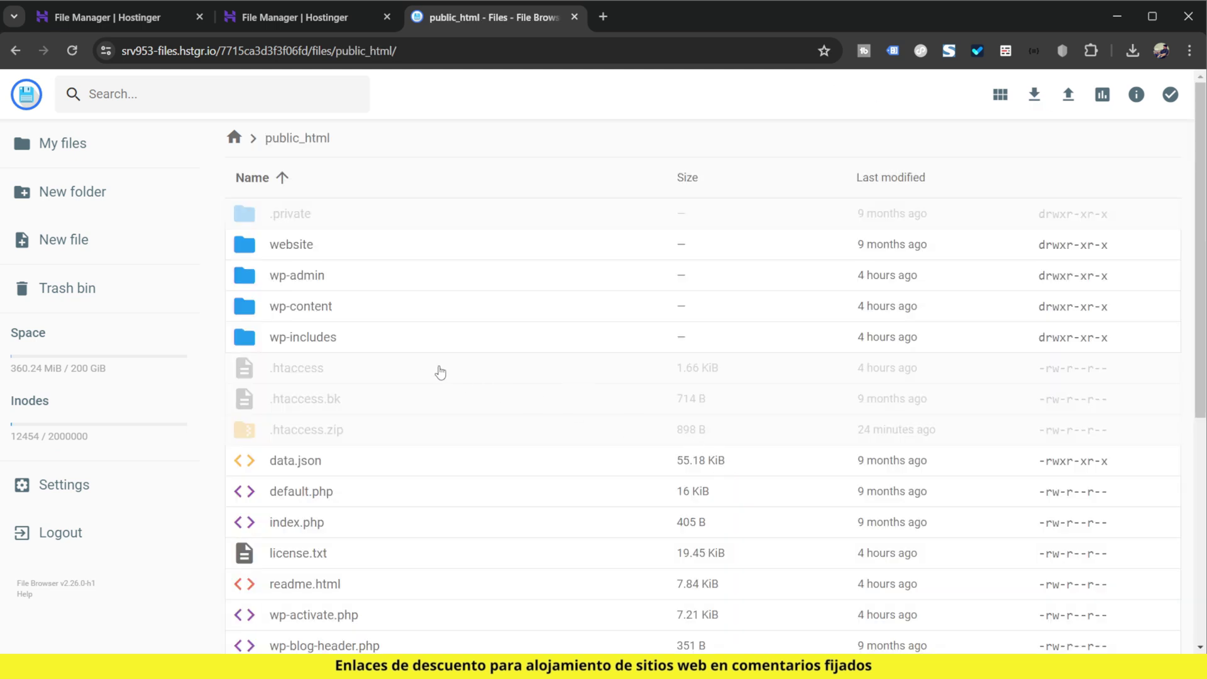
double_click(329, 338)
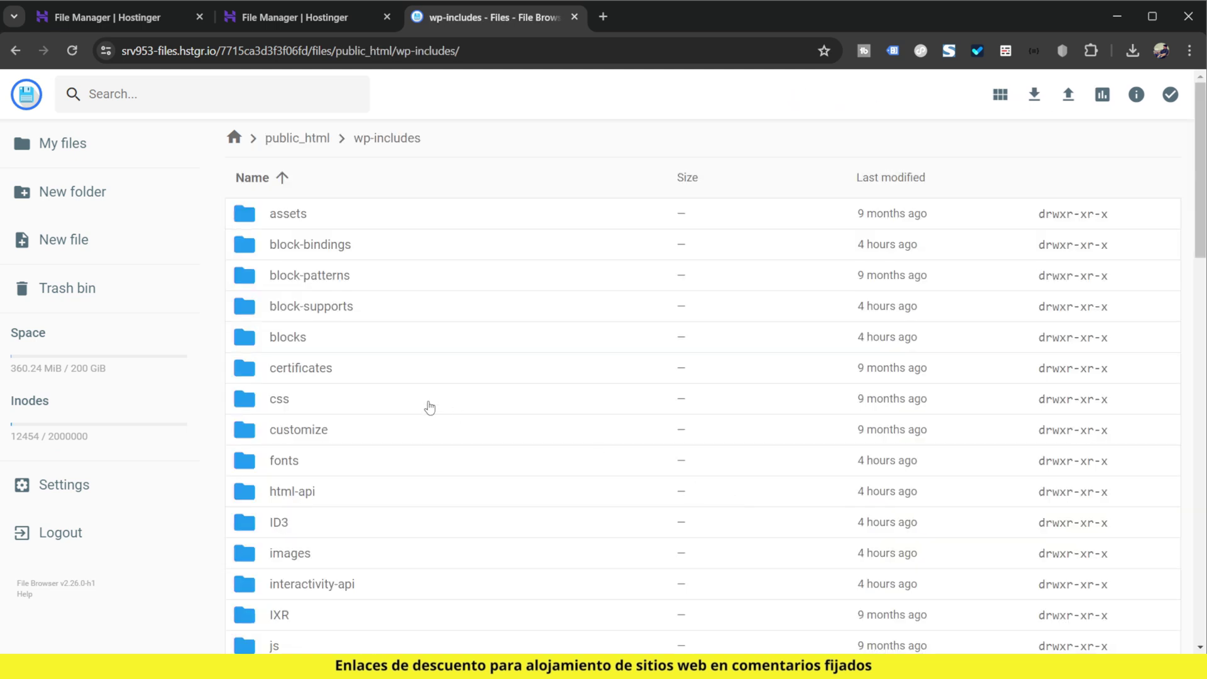
Step: Find default-constants.php in the wp-includes folder and open it for editing
scroll(430, 407, "down", 20)
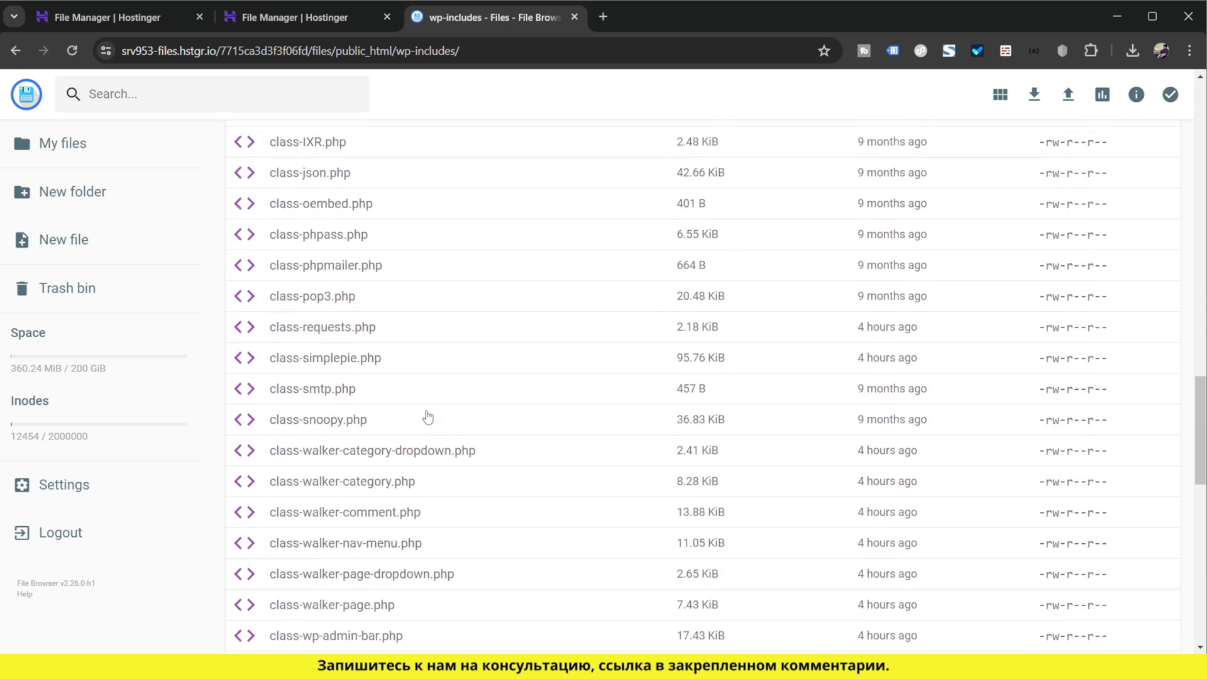
scroll(427, 417, "down", 20)
scroll(437, 443, "down", 20)
scroll(444, 443, "down", 3)
scroll(444, 443, "up", 4)
scroll(444, 443, "up", 3)
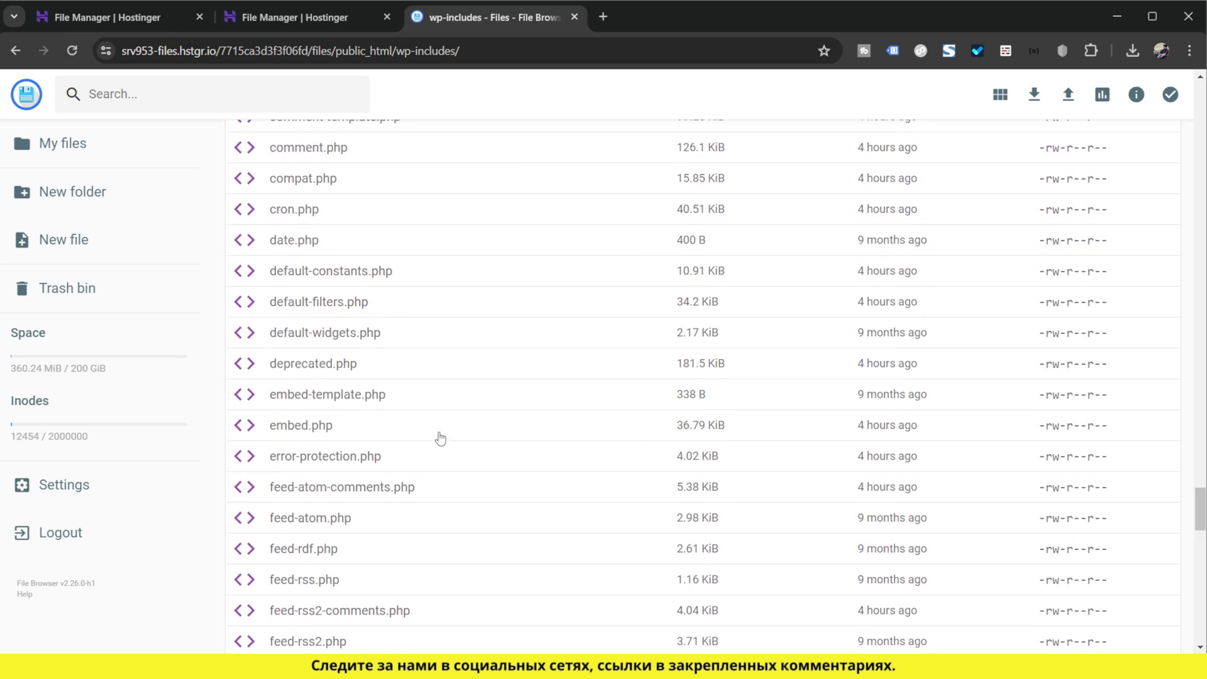
key("ctrl+plus")
key("ctrl+plus")
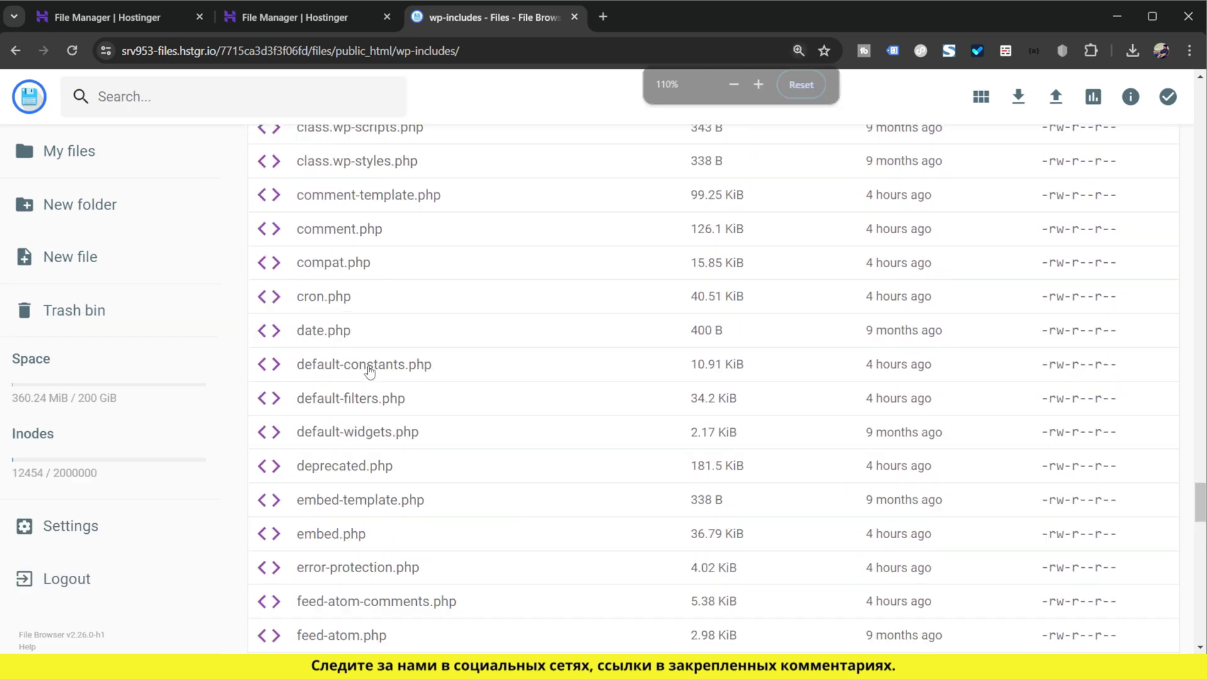
double_click(450, 399)
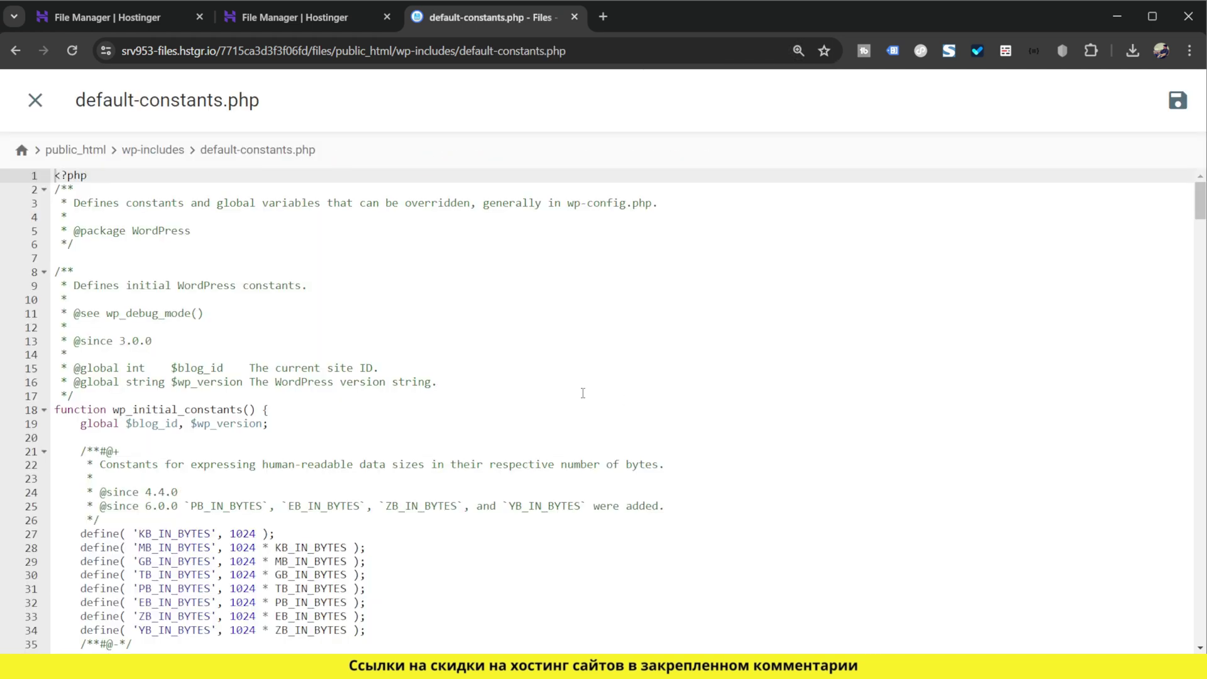
Step: Set WP_MEMORY_LIMIT in the is_multisite branch of default-constants.php to '1024M'
scroll(422, 394, "down", 5)
key("ctrl+plus")
scroll(461, 406, "down", 6)
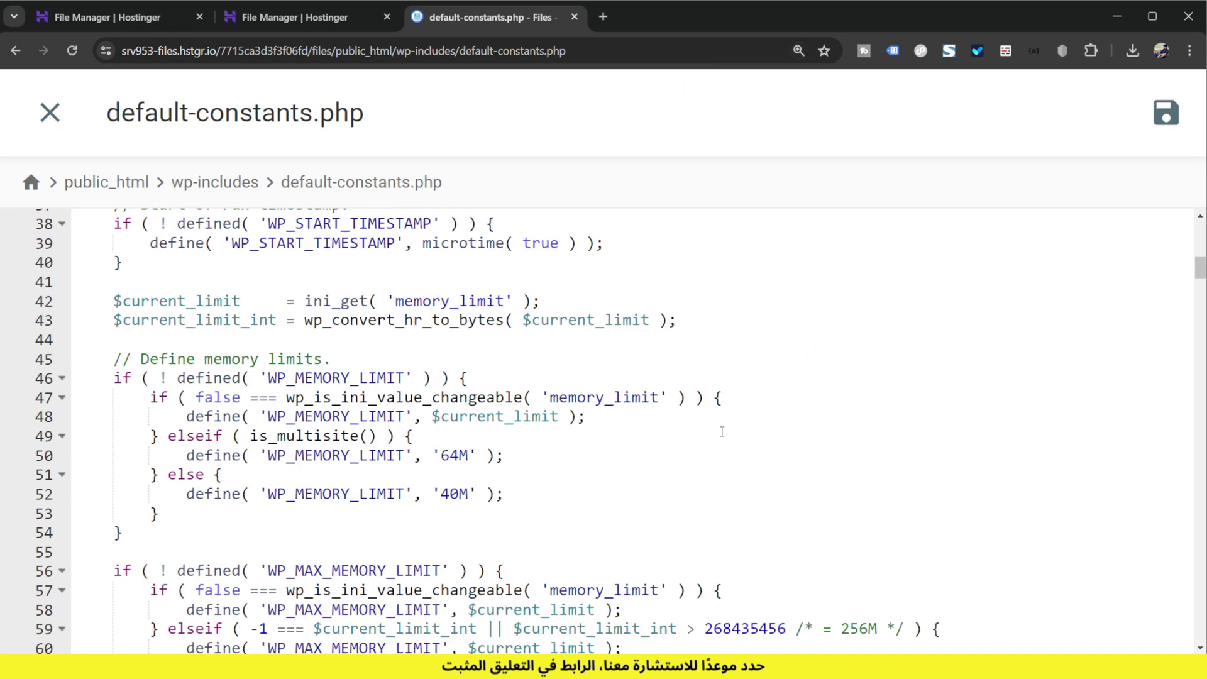
scroll(407, 502, "down", 1)
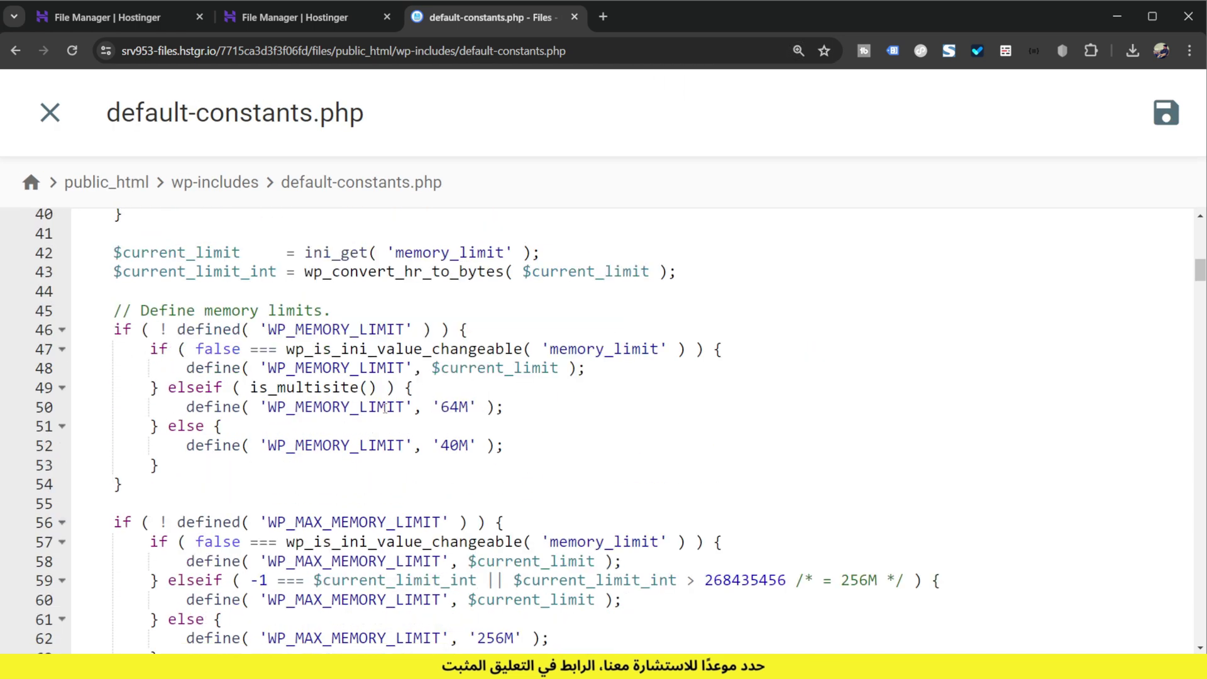
left_click(454, 407)
key("BackSpace")
key("Delete")
type("1024")
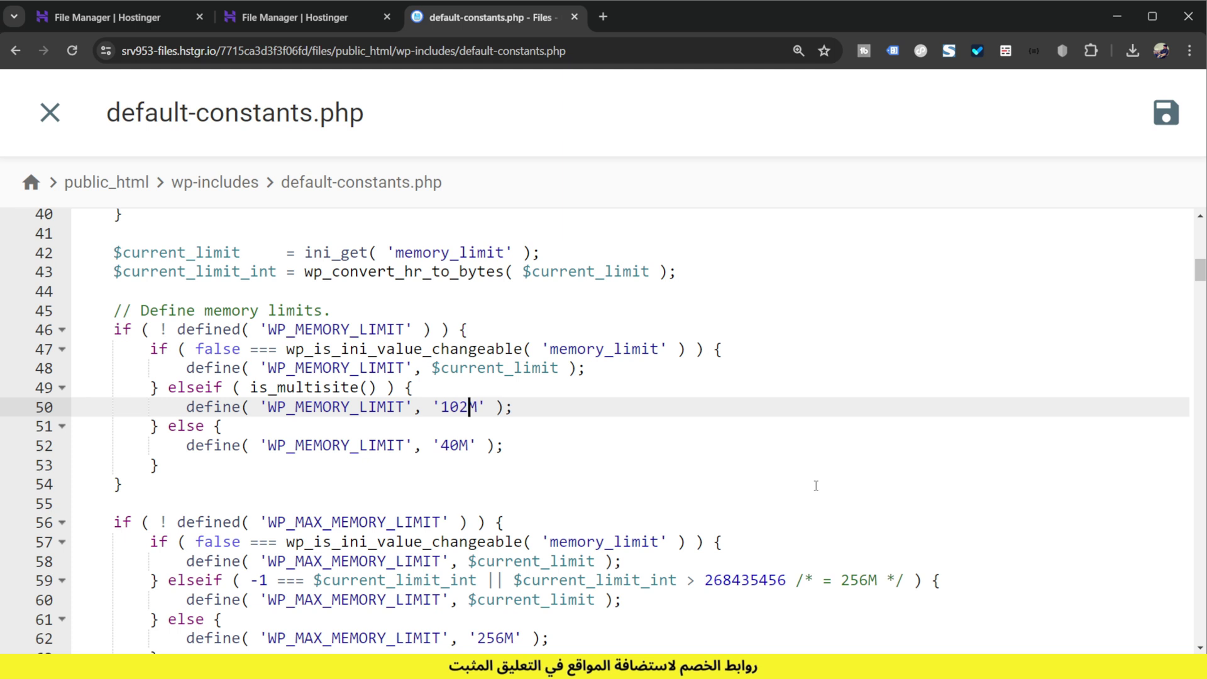
Step: Set WP_MEMORY_LIMIT in the else branch on line 52 to '1024M'
left_click(461, 445)
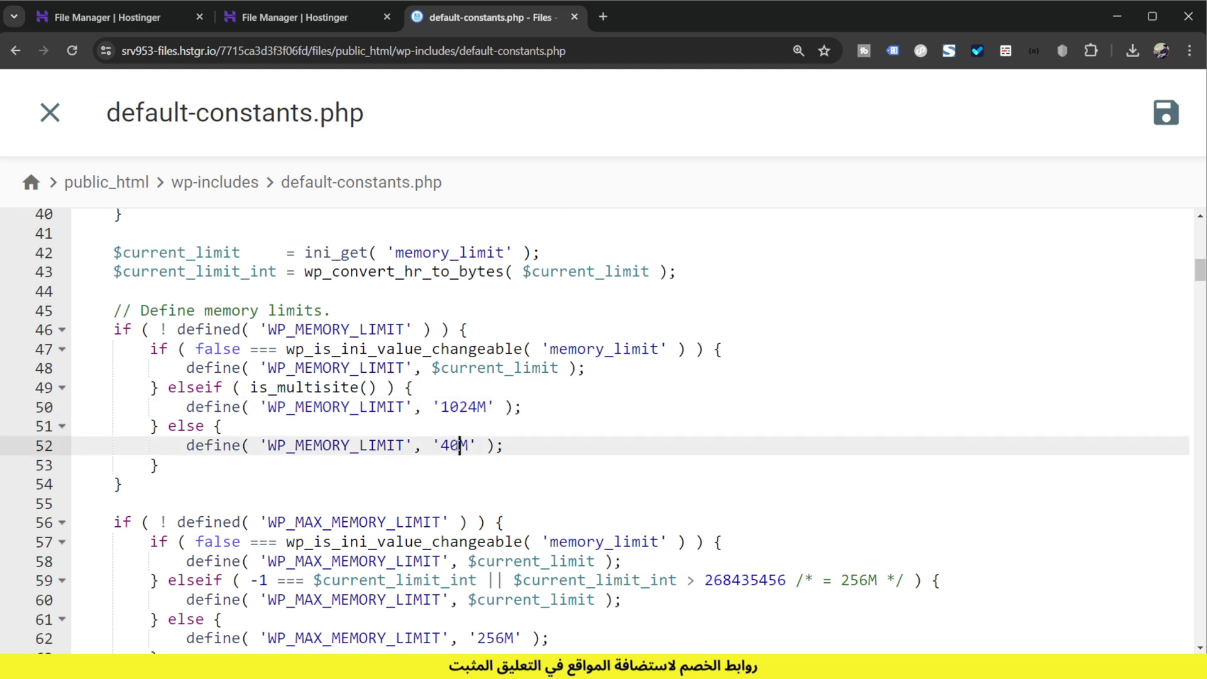
key("BackSpace")
key("BackSpace")
type("1024")
Step: Set WP_MAX_MEMORY_LIMIT in the else branch on line 62 to '1024M' and save default-constants.php
scroll(514, 631, "down", 2)
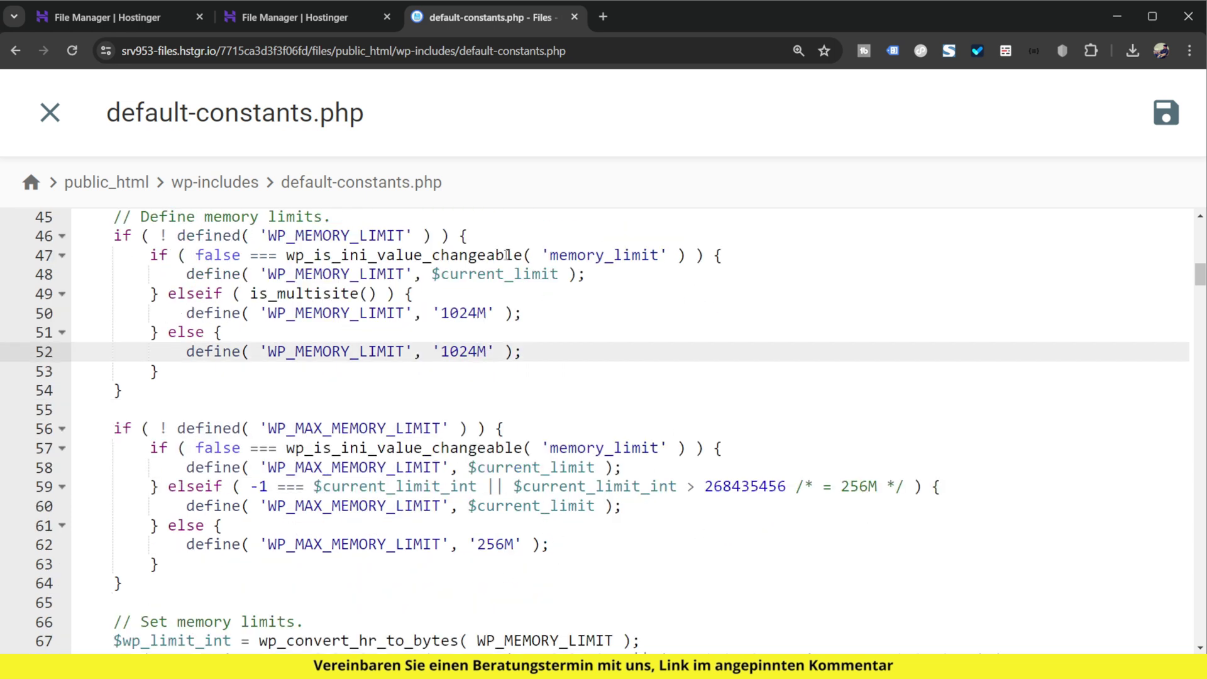
left_click(488, 544)
double_click(488, 544)
left_click(506, 546)
key("BackSpace")
key("BackSpace")
key("BackSpace")
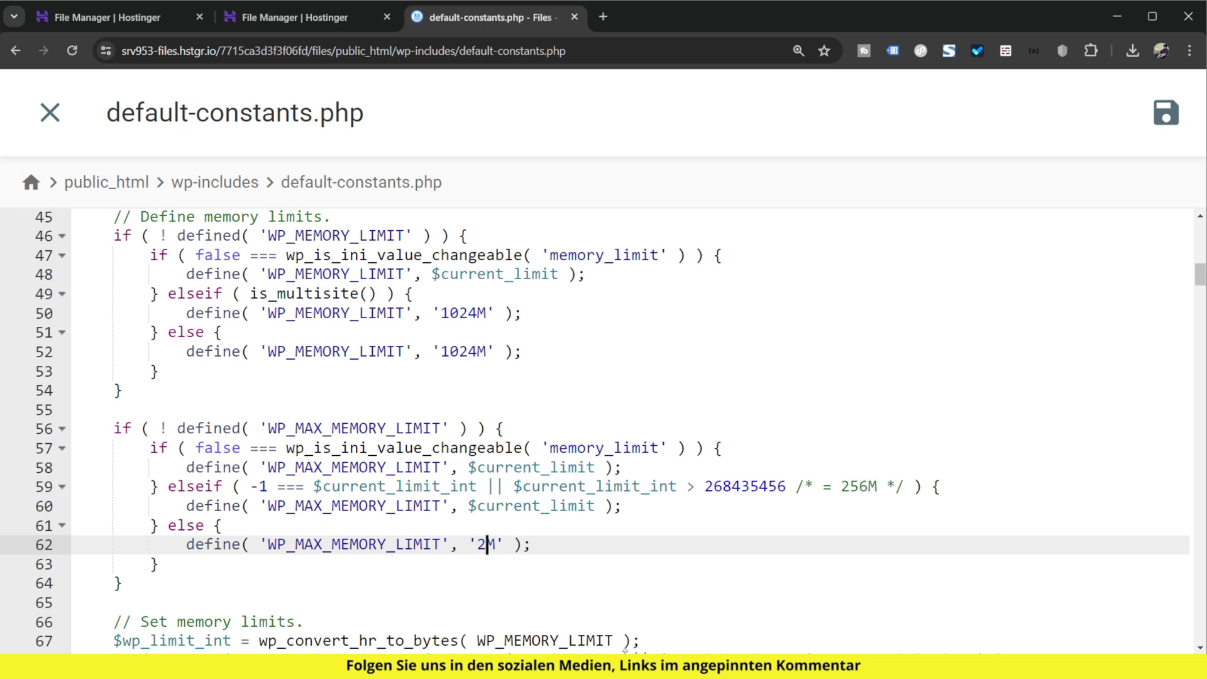
type("1024")
left_click(1167, 135)
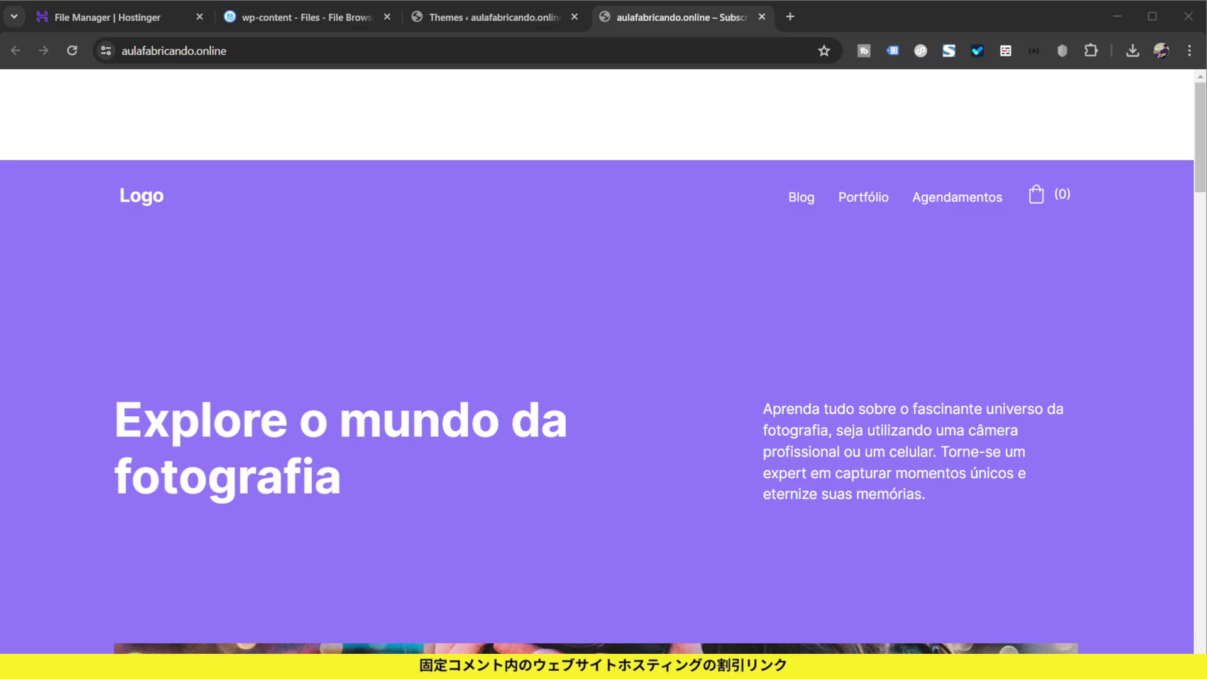
Step: Copy the address aulafabricando.online and open the site in the Brave browser
left_click(230, 46)
key("ctrl+c")
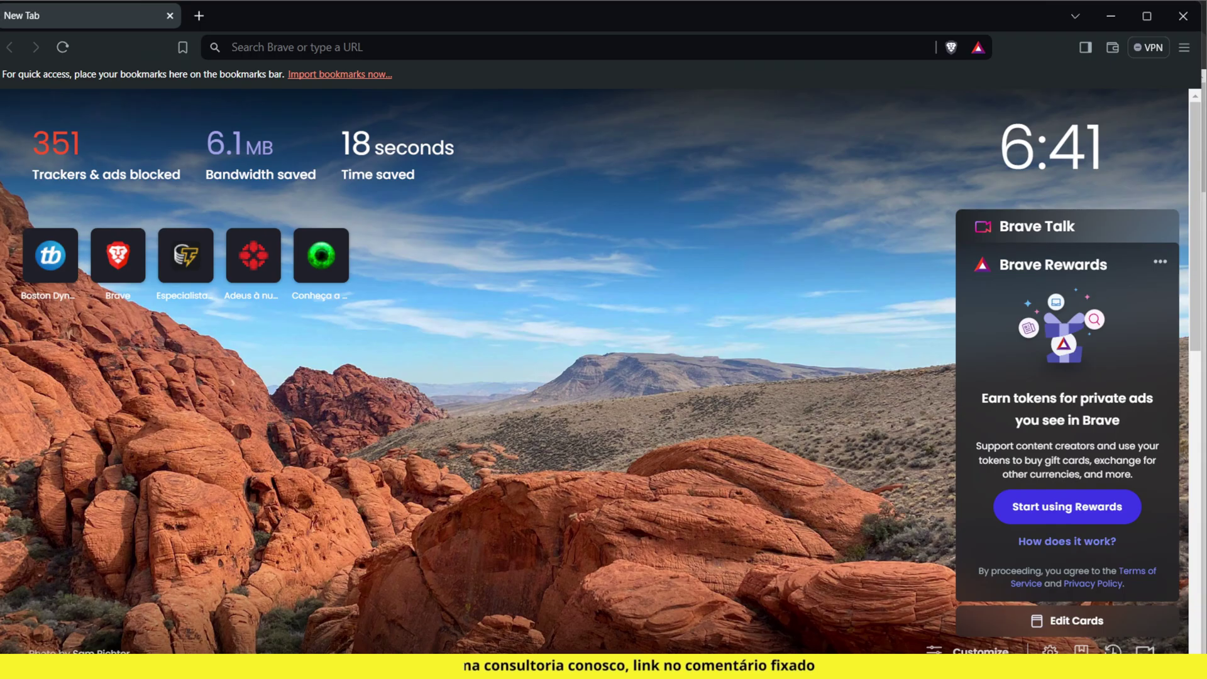
left_click(423, 43)
key("ctrl+v")
key("Return")
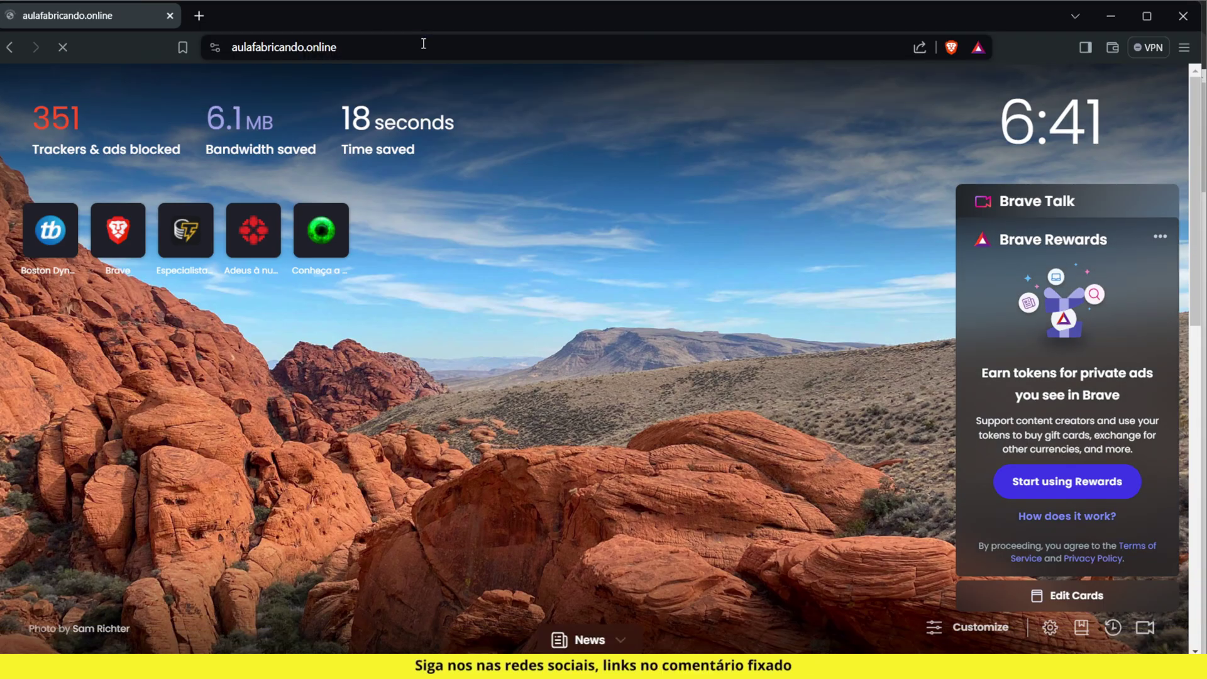
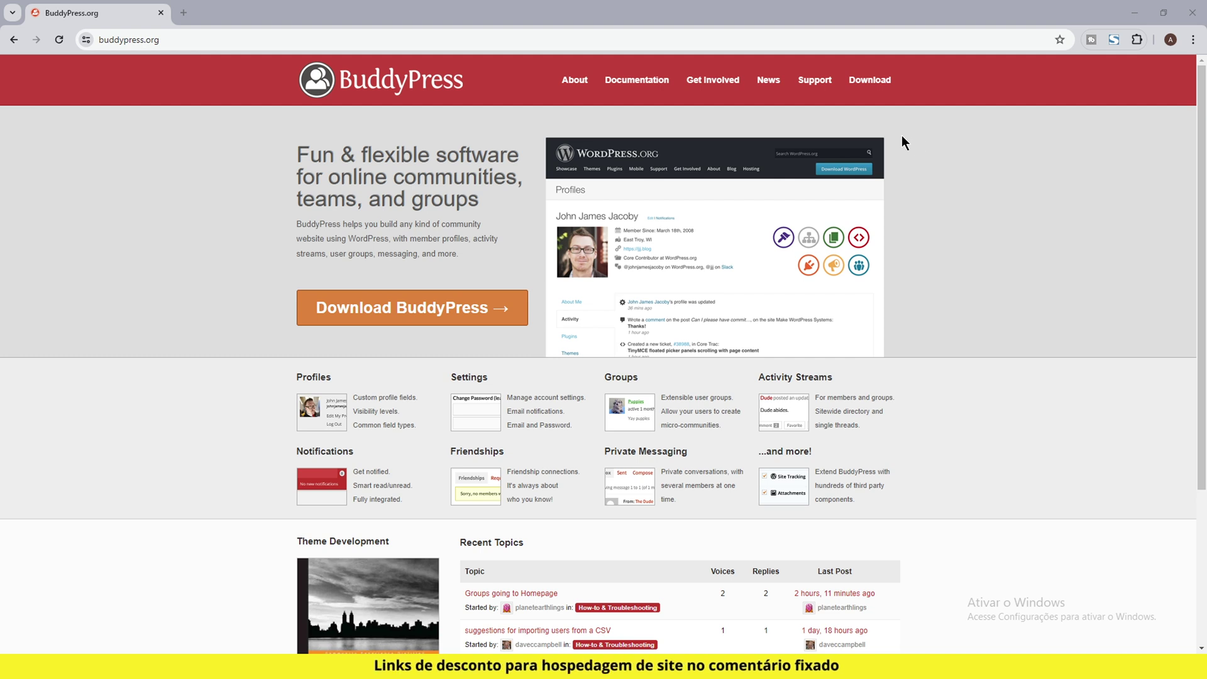
Step: Create a new topic in the BuddyPress support forum with the title "Don't see new members"
left_click(800, 80)
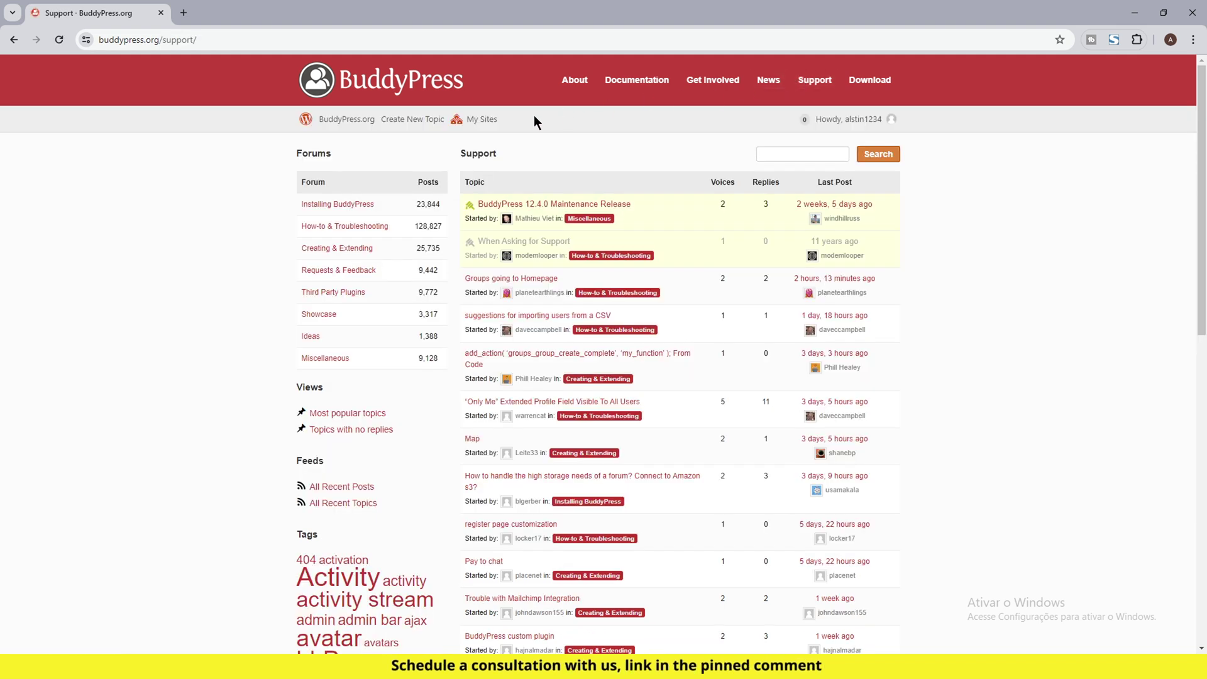
mouse_move(462, 132)
left_click(410, 121)
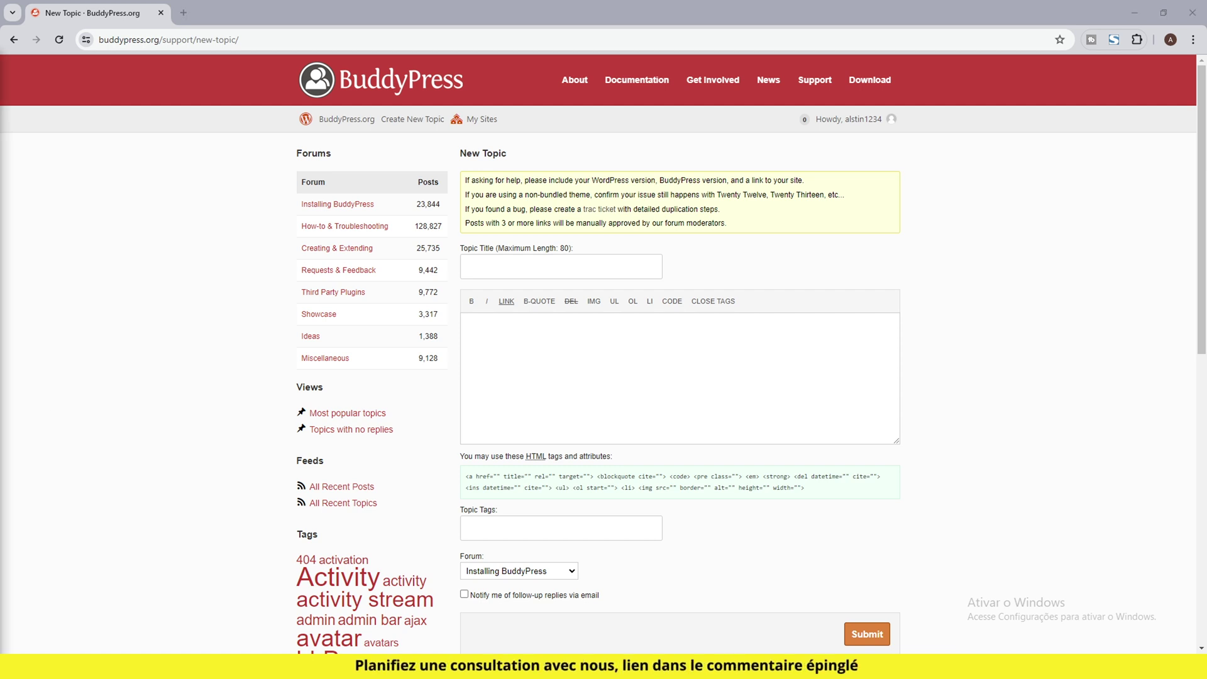
left_click(499, 265)
type("Don't see new members")
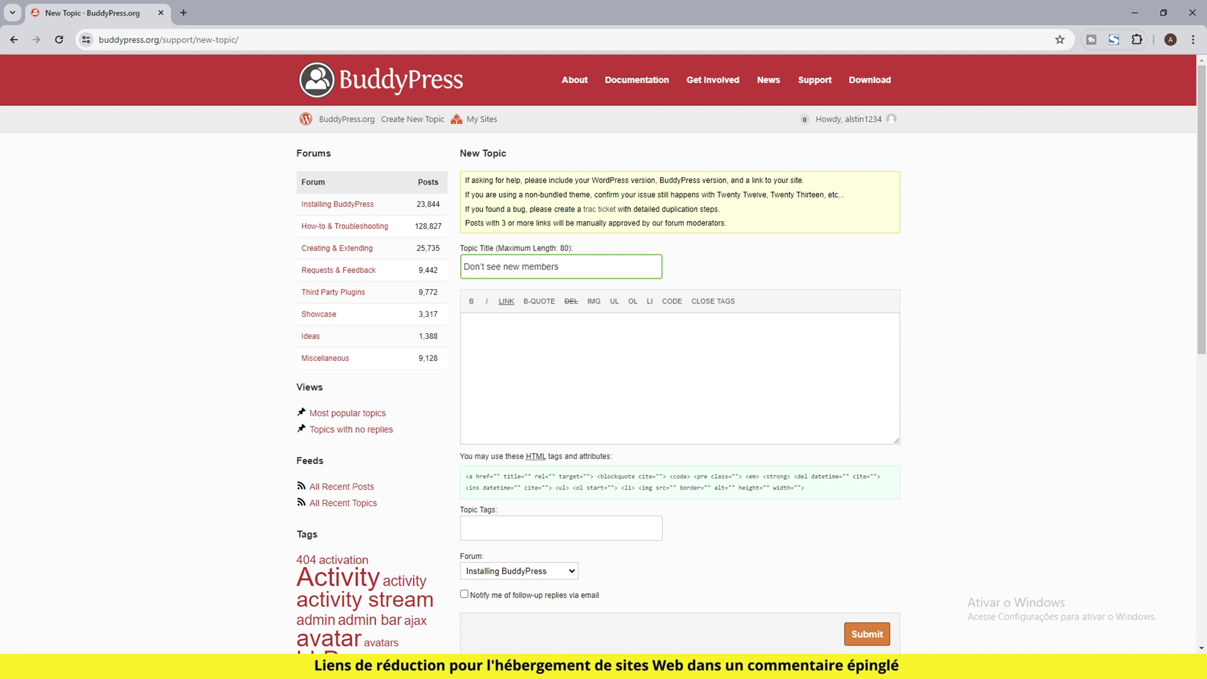
Step: Paste the prepared "My Environment" template into the topic body and enter Hostinger as the hosting company
key("alt+Tab")
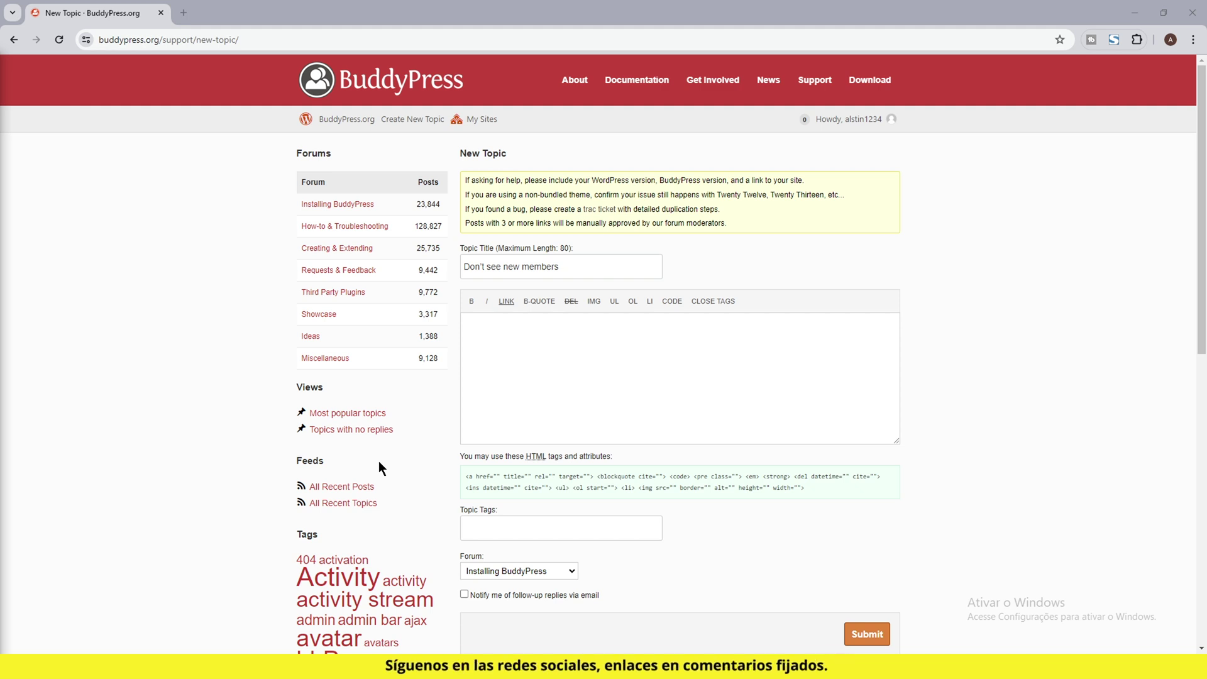
left_click(703, 350)
key("ctrl+v")
scroll(703, 350, "up", 3)
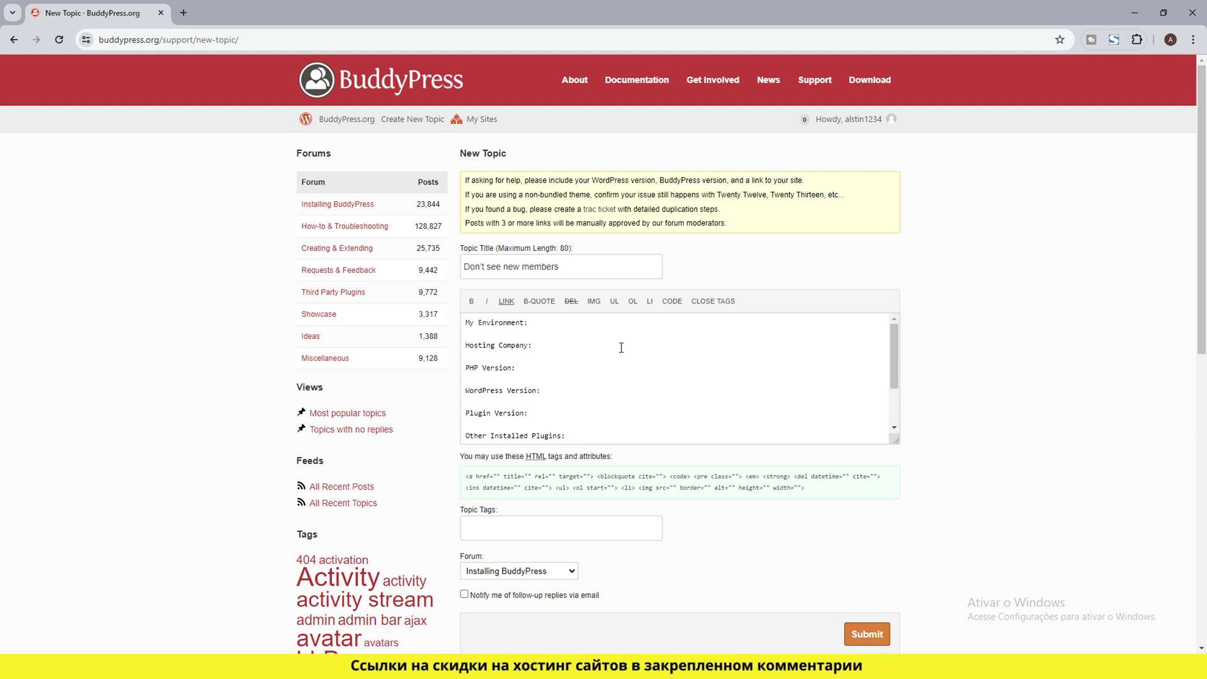
type("Hostinger")
Step: Fill in PHP version 7.4, WordPress version 6.3 and plugin version 4.0 in the topic's environment details
left_click(582, 368)
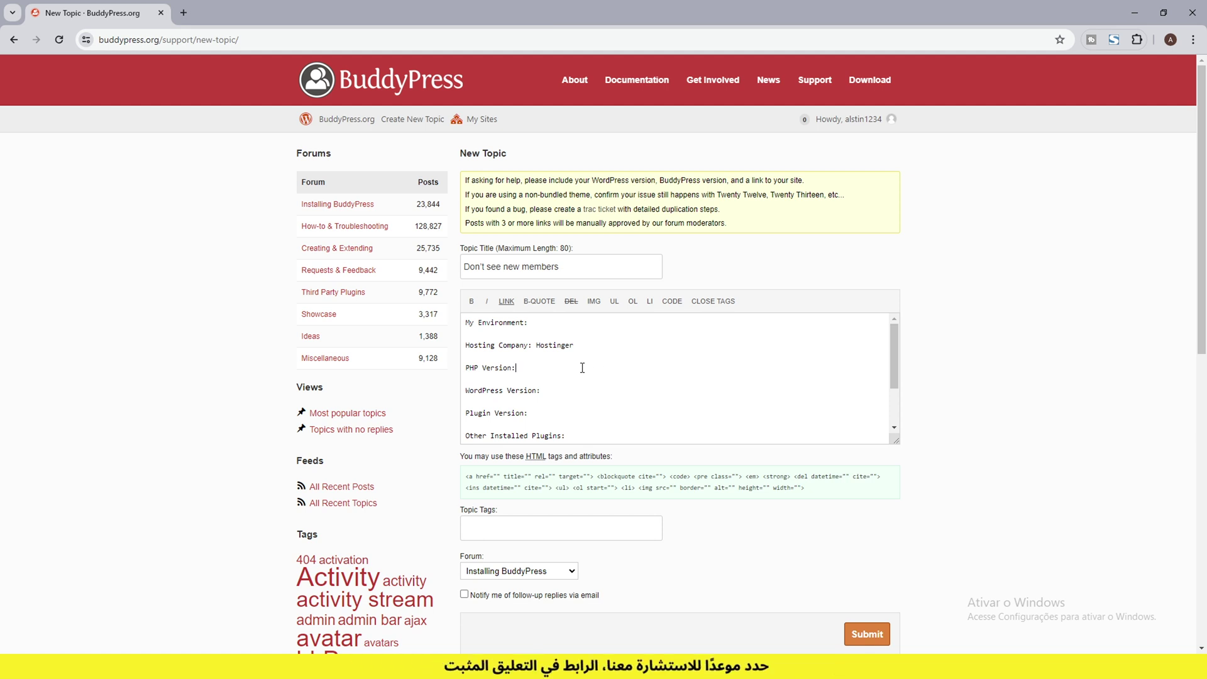
type("3.4")
key("BackSpace")
key("BackSpace")
key("BackSpace")
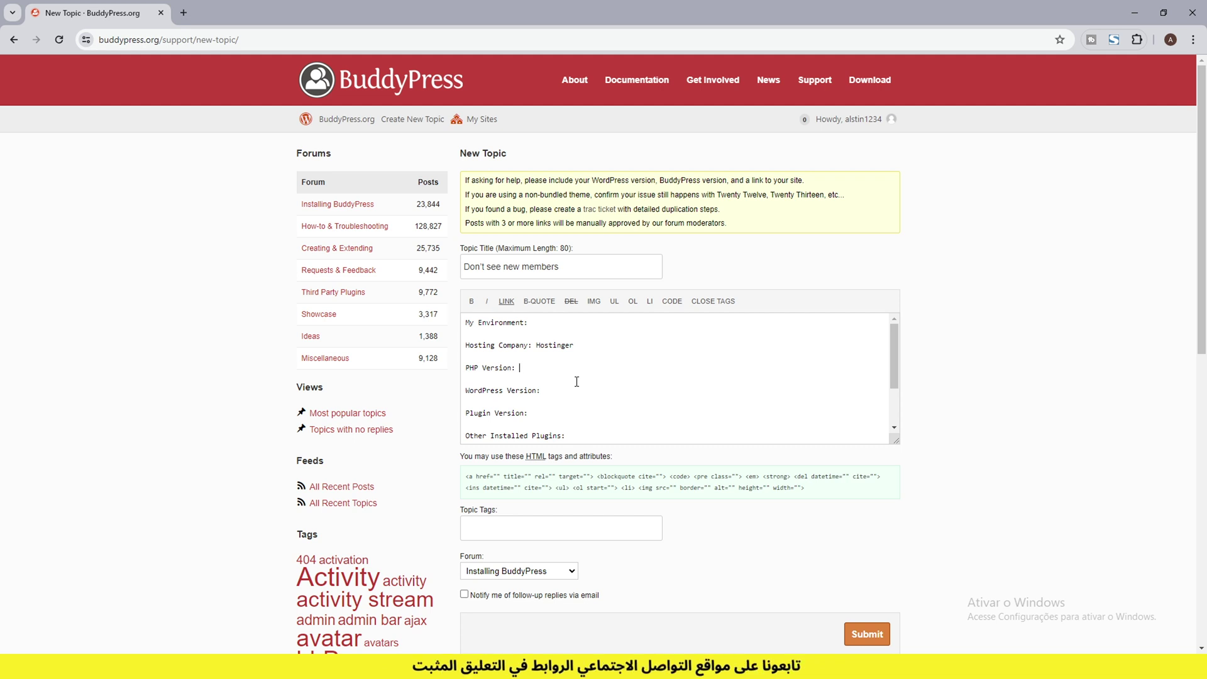
type("7.4")
left_click(570, 394)
type("6.3")
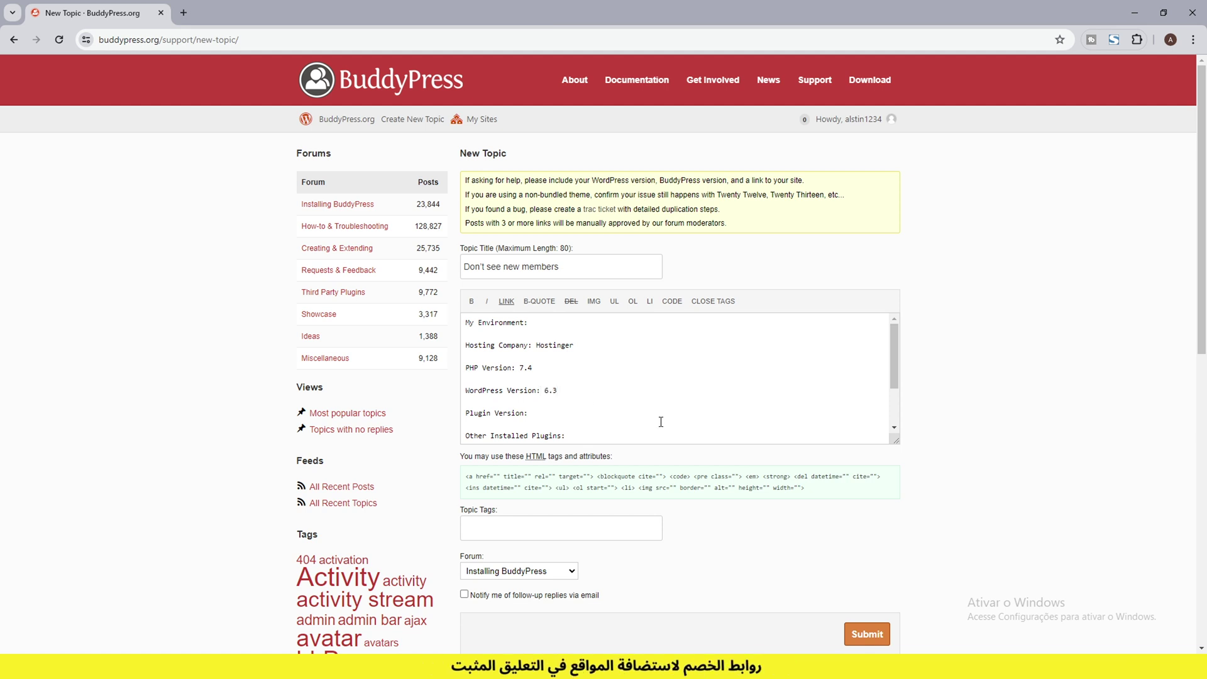
left_click(582, 418)
type("4.0")
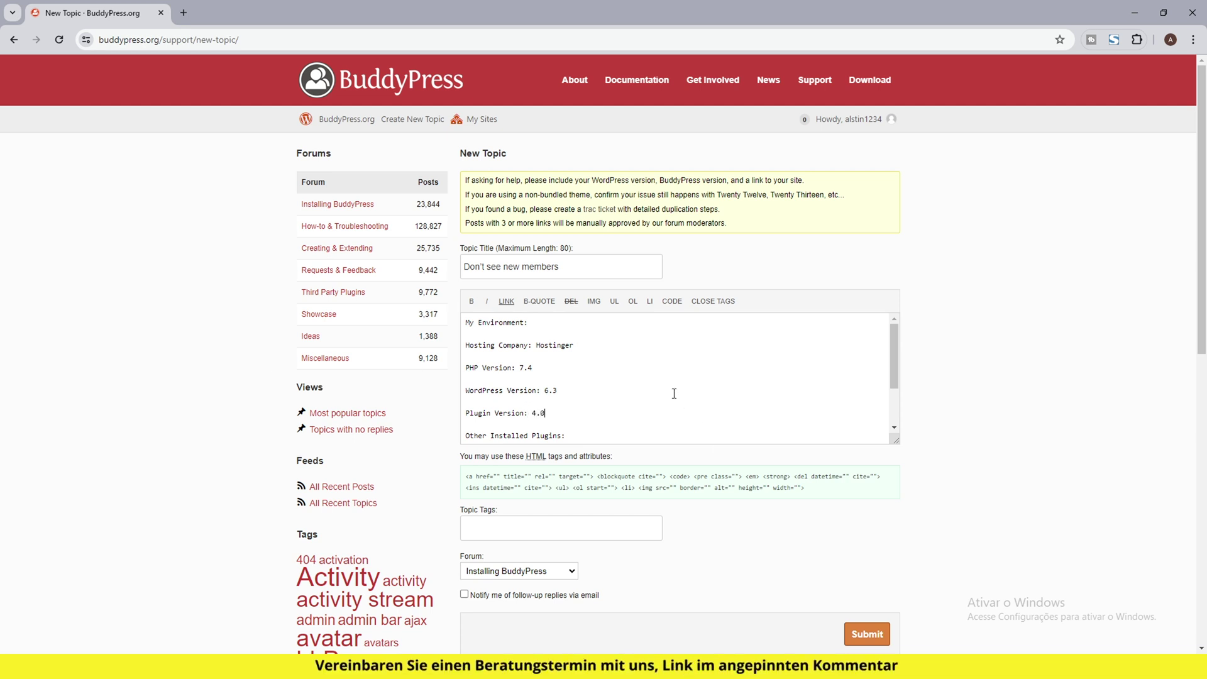
Step: List "LocoTranslate, Elementor PRO, Contact Form 7" as other installed plugins and "LigthSpeedCache, activated" as the cache plugin
scroll(671, 394, "down", 1)
left_click(596, 369)
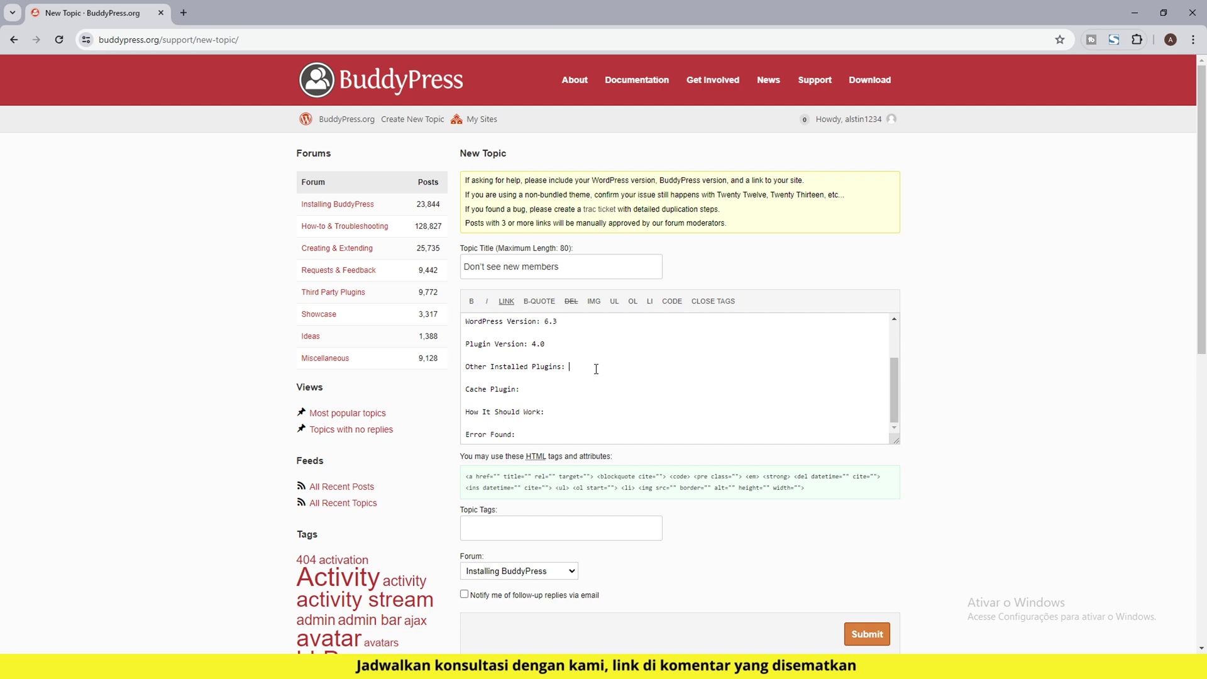
left_click(596, 369)
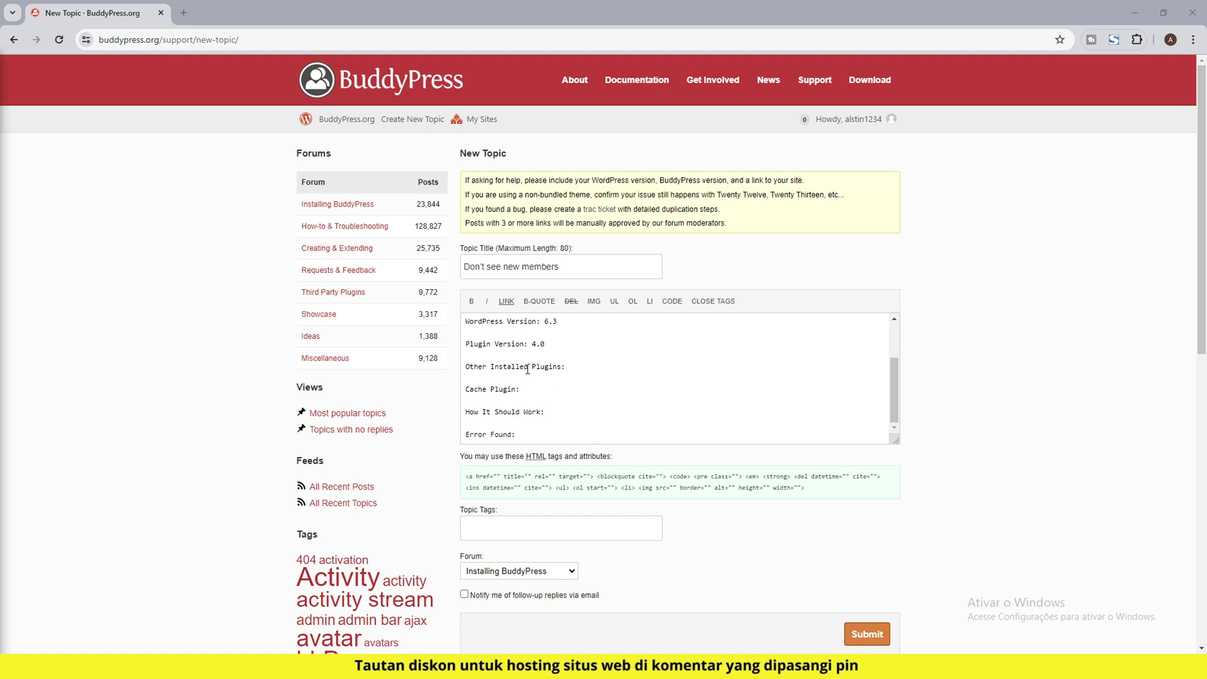
type("LocoTranslate, Elementor PRO, Contact Form 7")
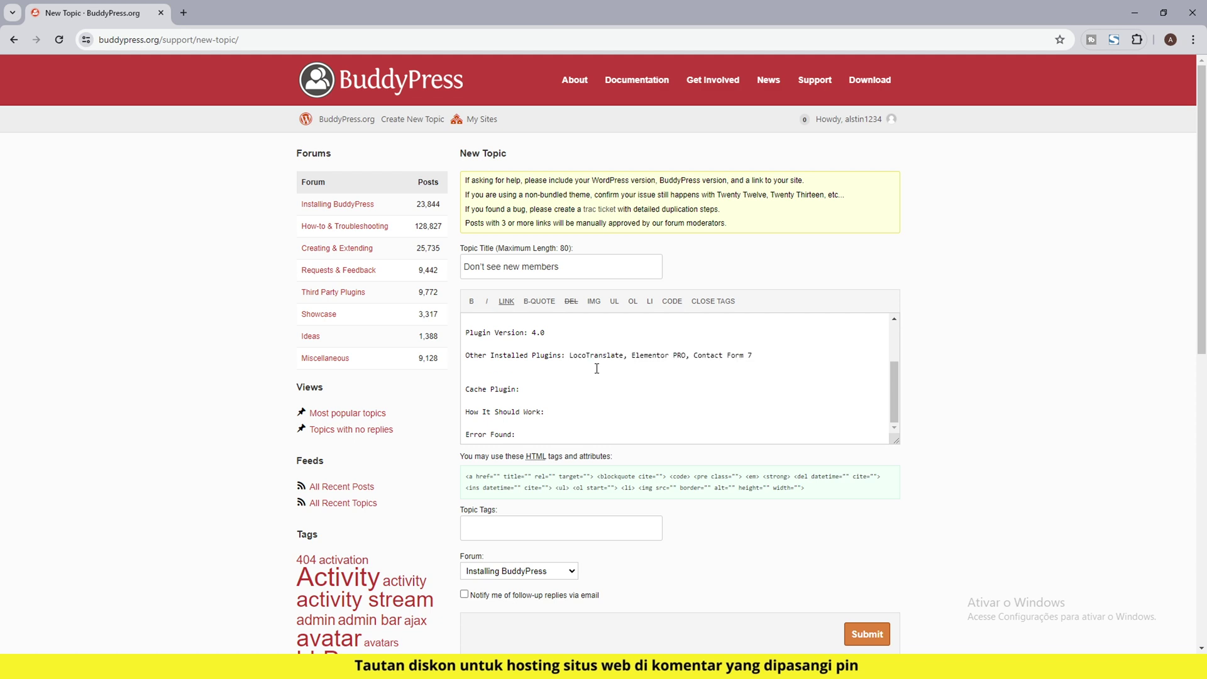
left_click(554, 379)
key("BackSpace")
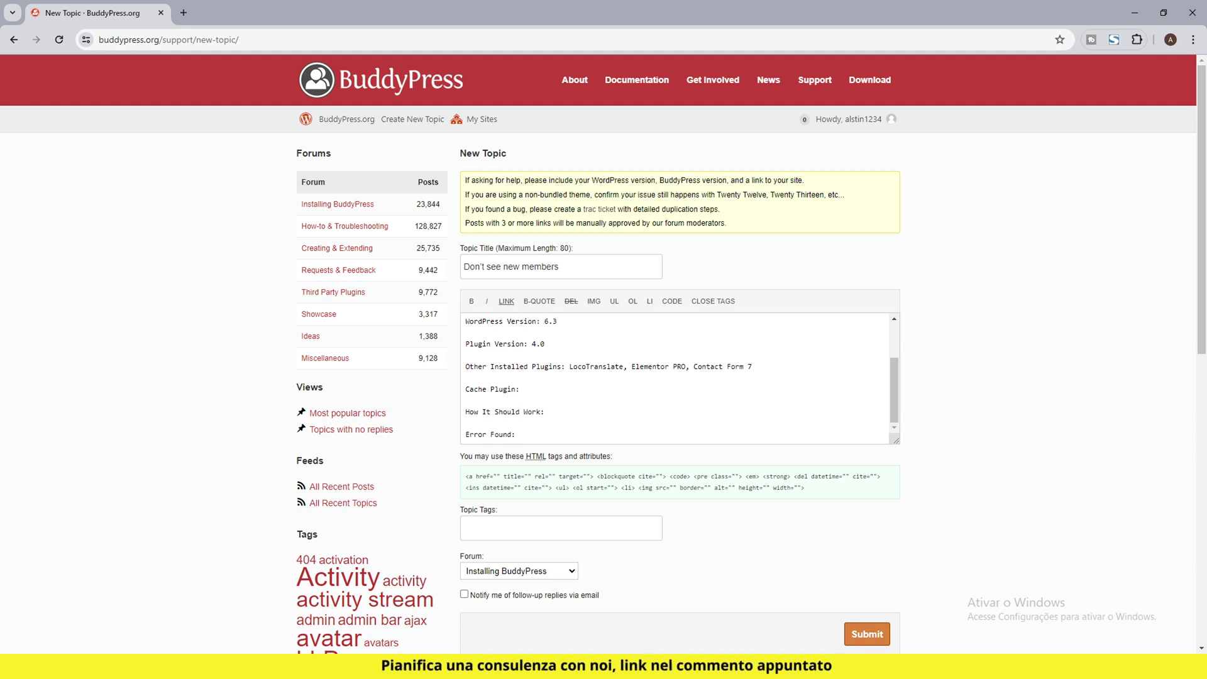
left_click(547, 395)
type("LigthSpeedCache, activated")
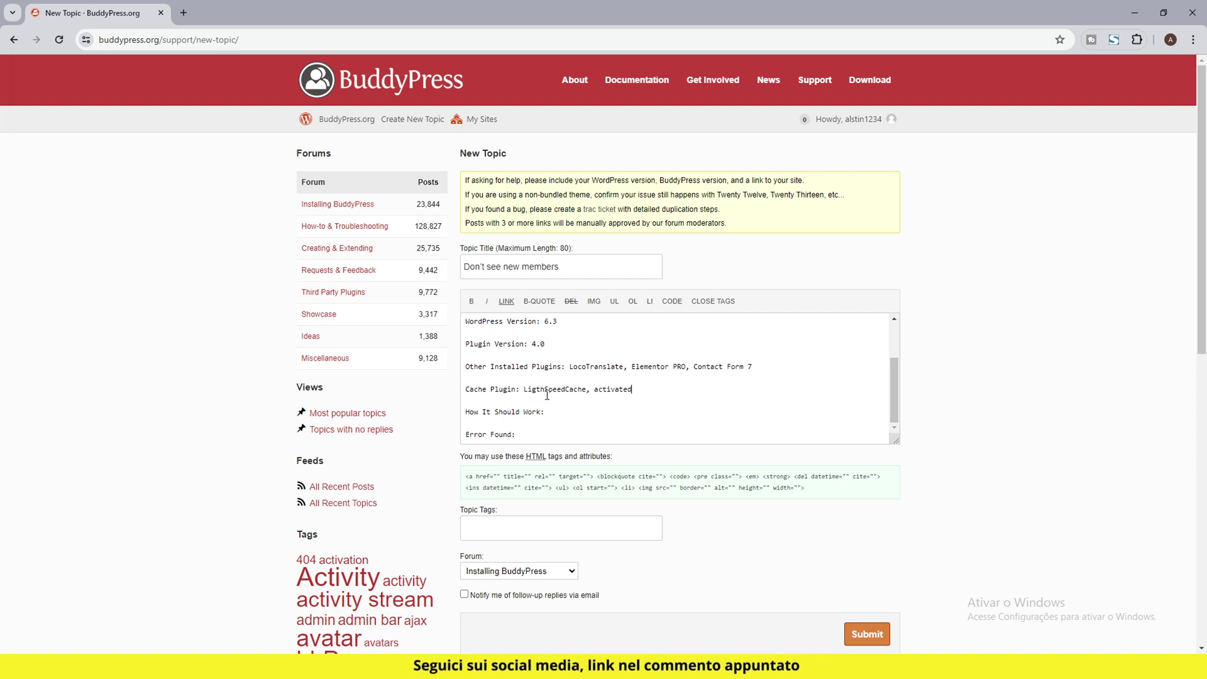
Step: Fill in How It Should Work with "New members added normally automatically appear in the member list after saving your registration." and go to Error Found
left_click(575, 411)
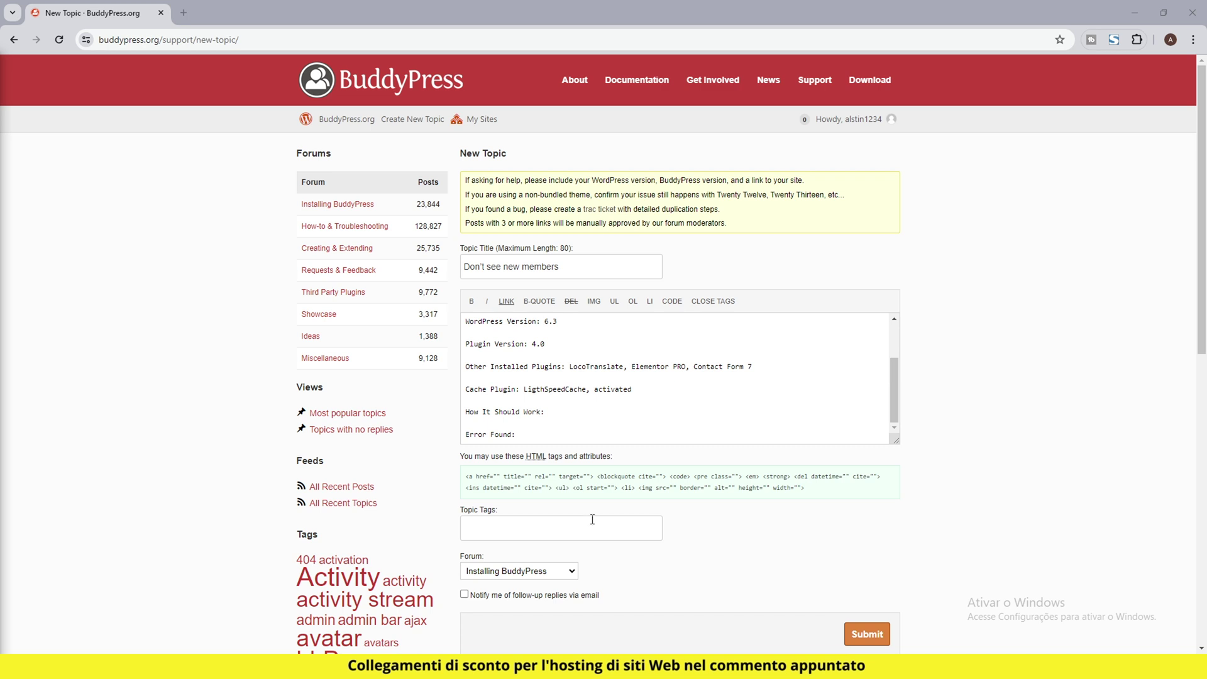
left_click(562, 410)
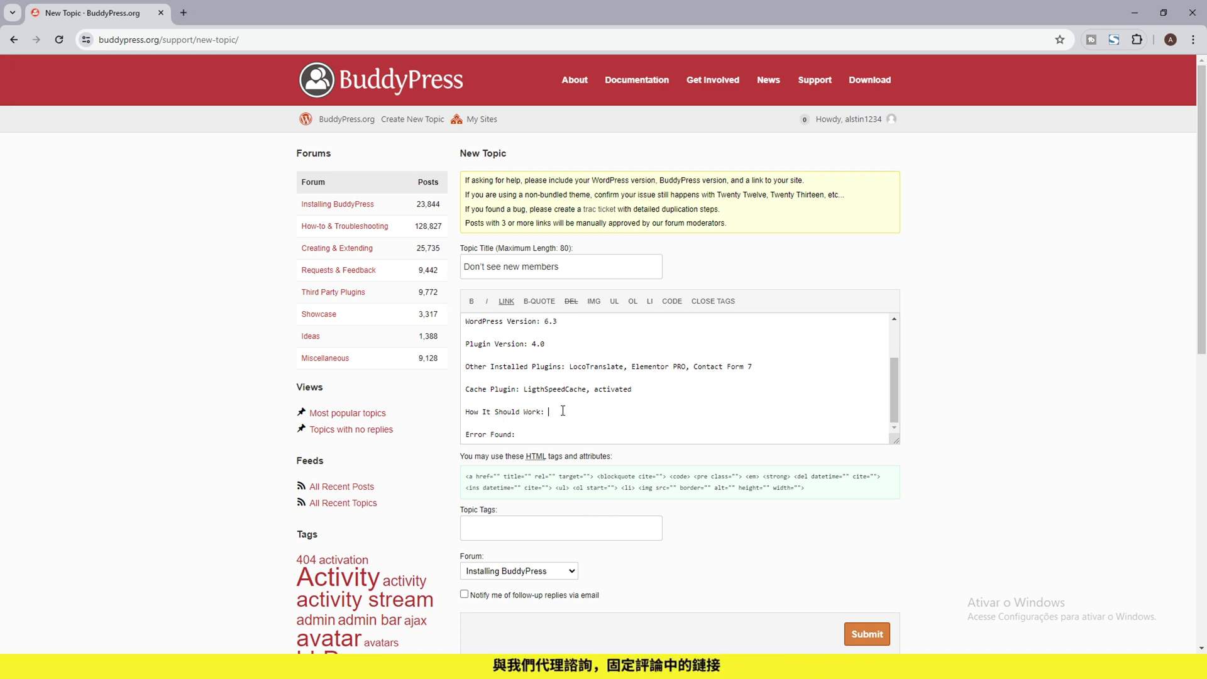
type("New members added normally automatically appear in the member list after saving your registration.")
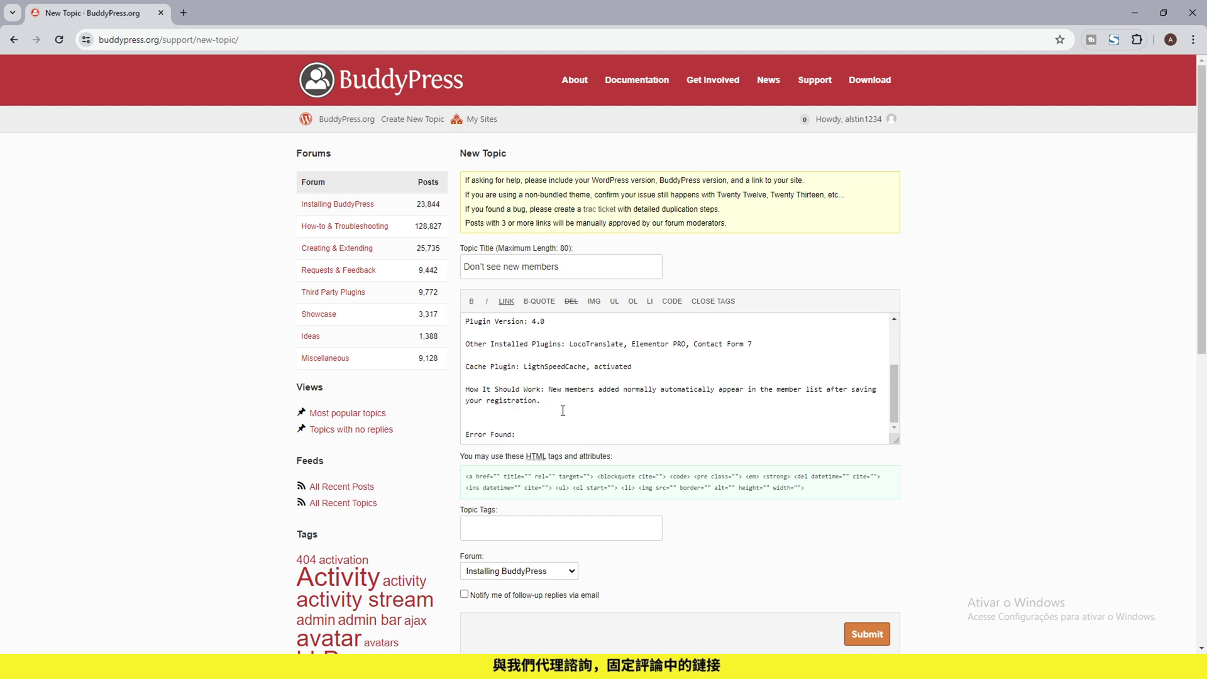
key("BackSpace")
left_click(566, 434)
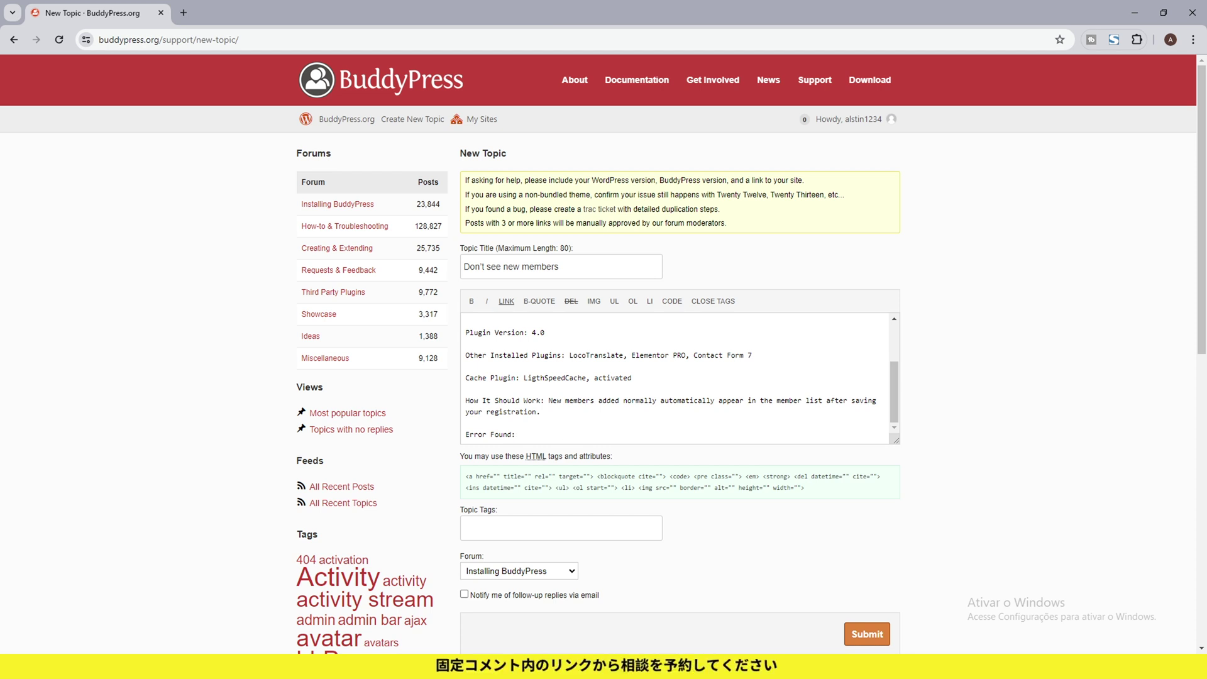
Step: Fill in Error Found with "When new members register they do not appear in the member list." and review the topic body
left_click(522, 434)
type("When new members register they do not appear in the member list.")
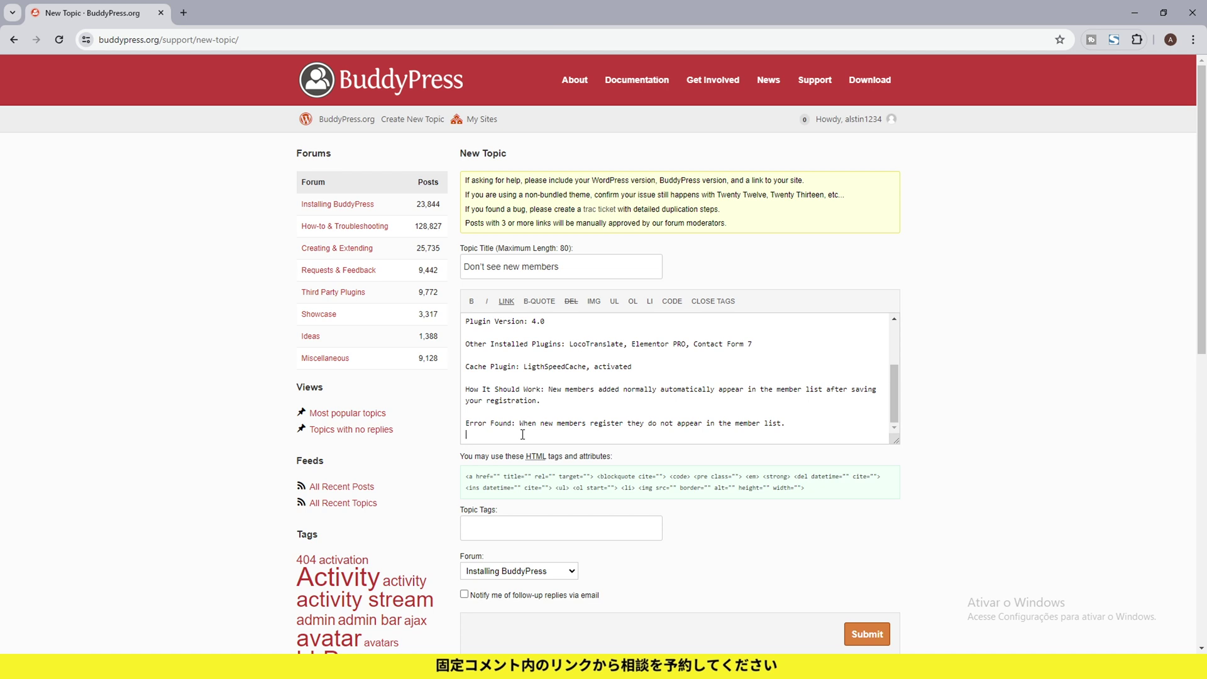
key("BackSpace")
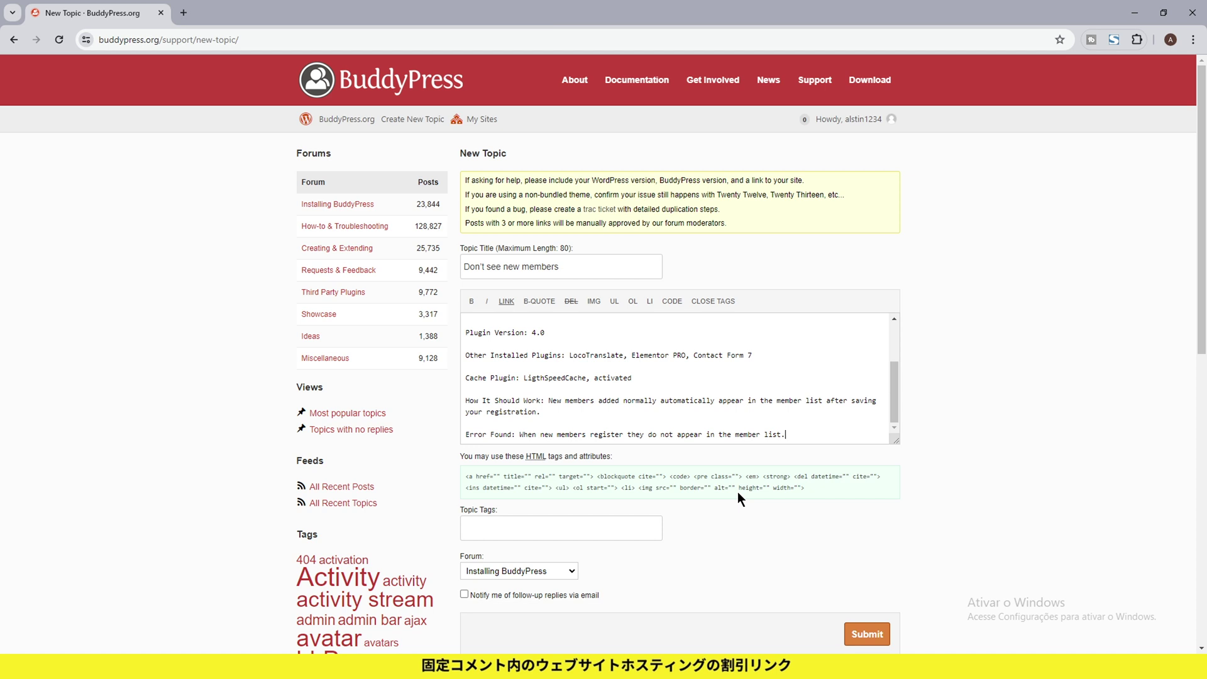
scroll(728, 428, "up", 3)
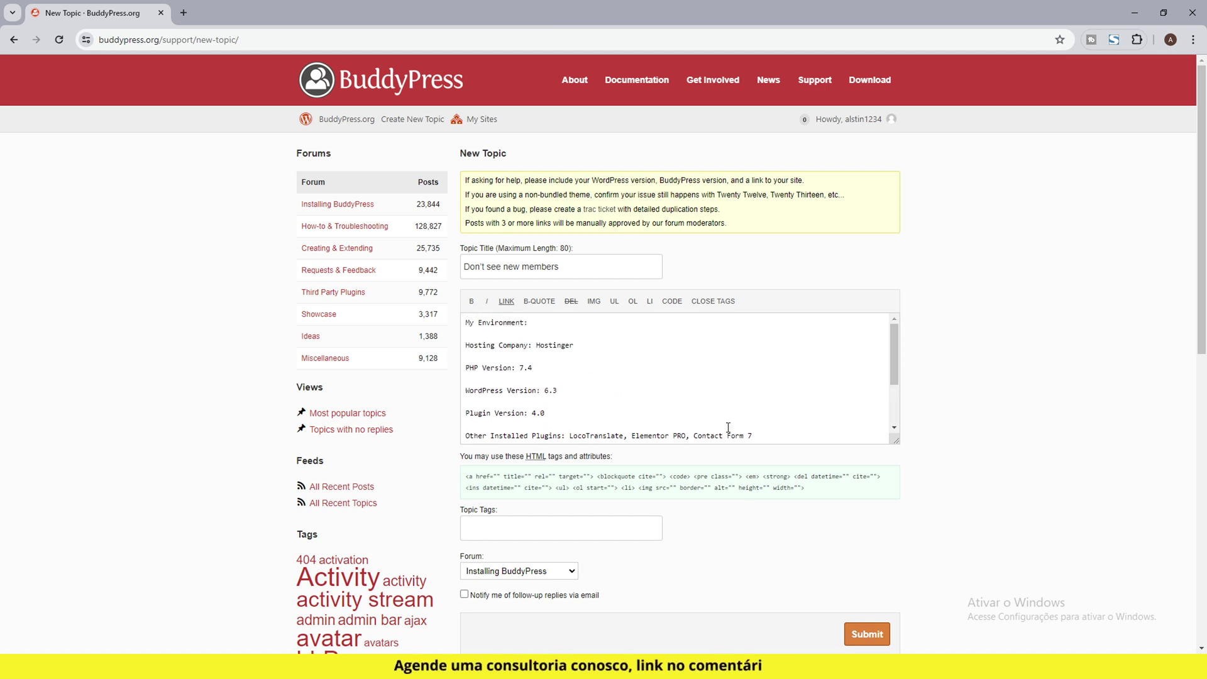
Step: Enter the topic tags "ERROR, WORDPRESS ERROR, PLUGIN ERROR" for the new support topic
scroll(728, 427, "down", 3)
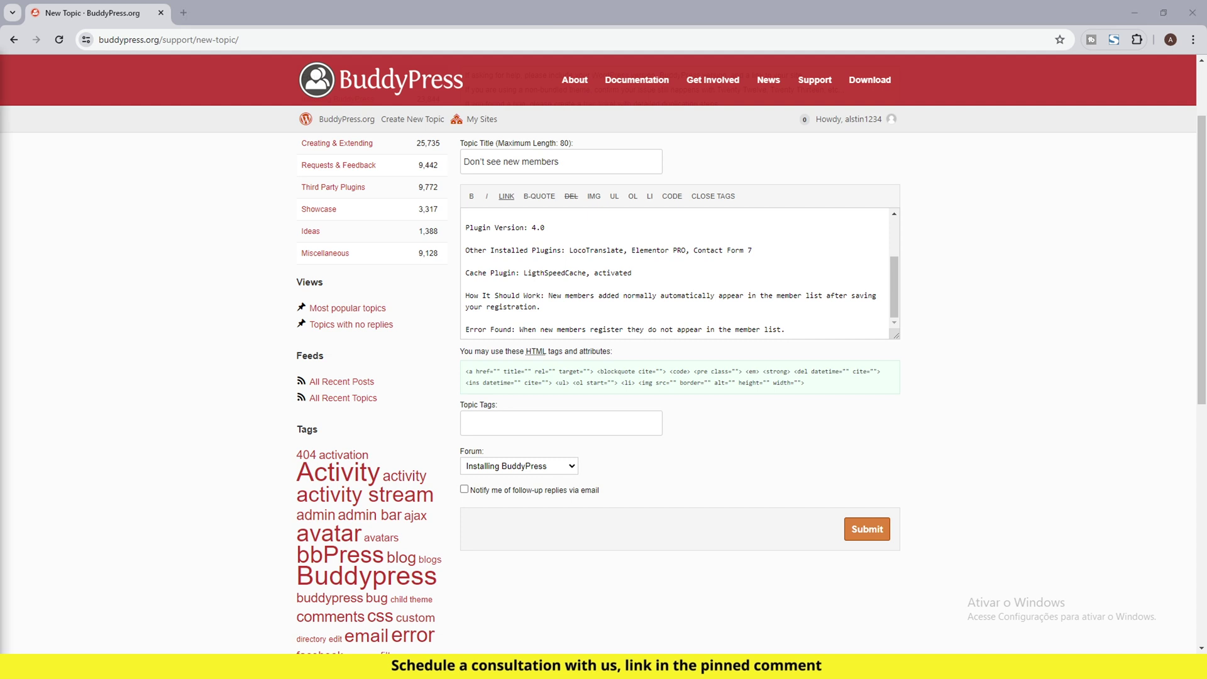
left_click(584, 432)
left_click(692, 479)
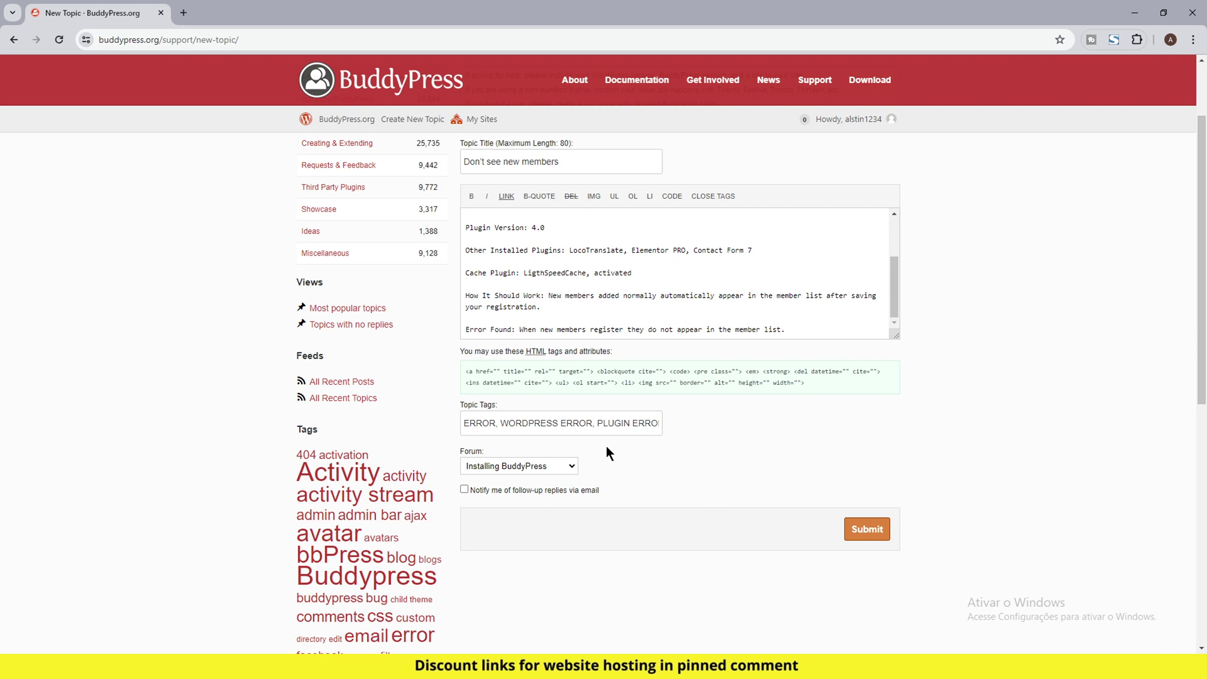
Step: Assign the topic to the Miscellaneous forum and enable email notification of follow-up replies
left_click(570, 466)
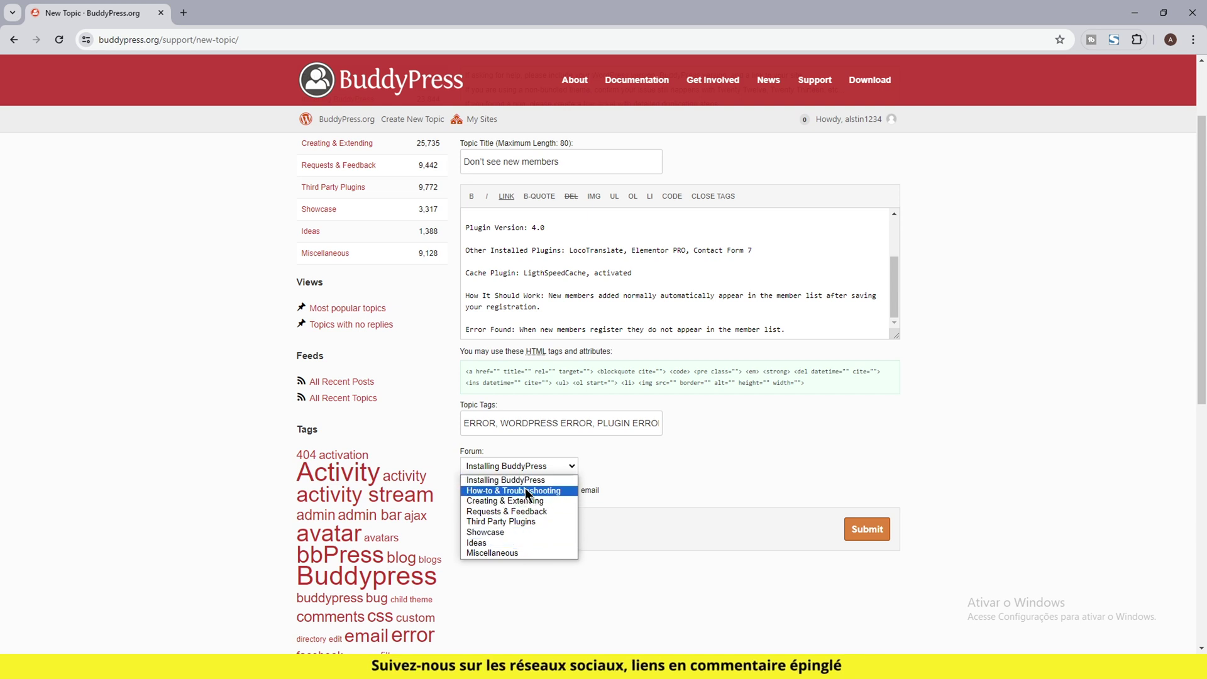
left_click(532, 552)
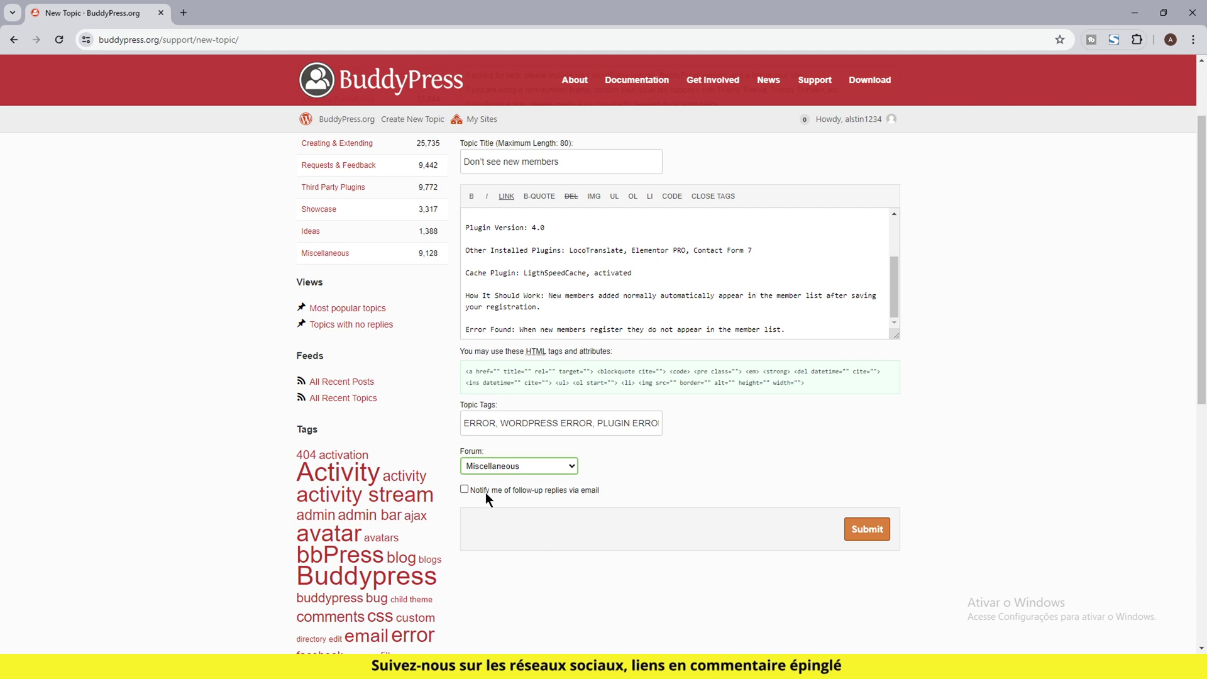
left_click(464, 489)
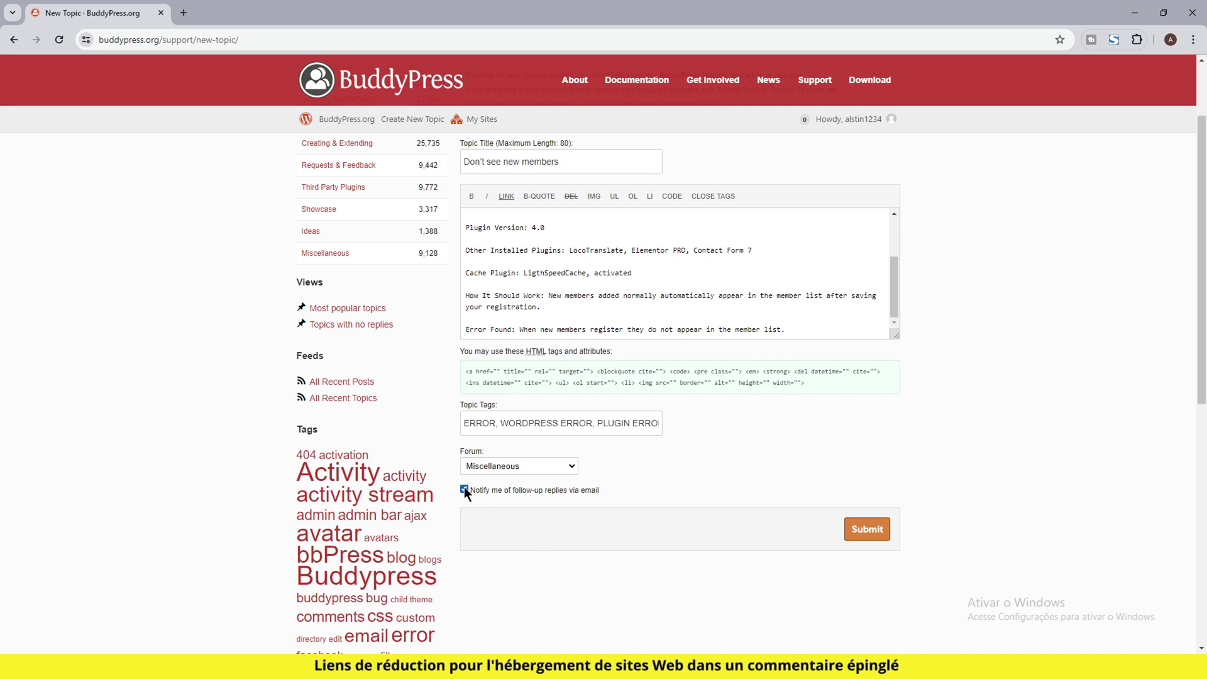